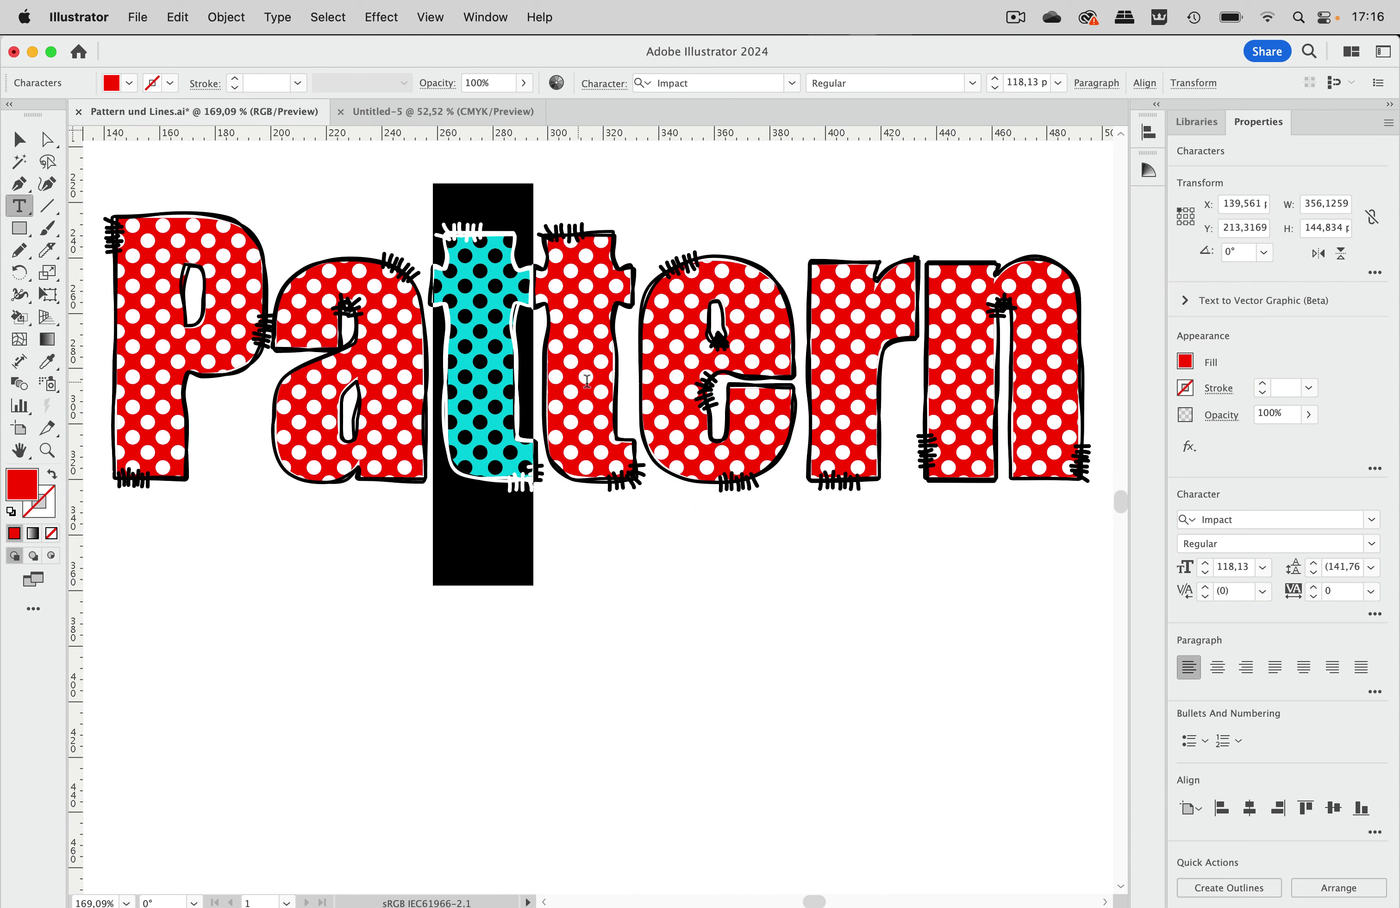
Replace the two t's in the dotted word "Pattern" with an "x"
{"action": "left_click", "coordinate": [521, 367]}
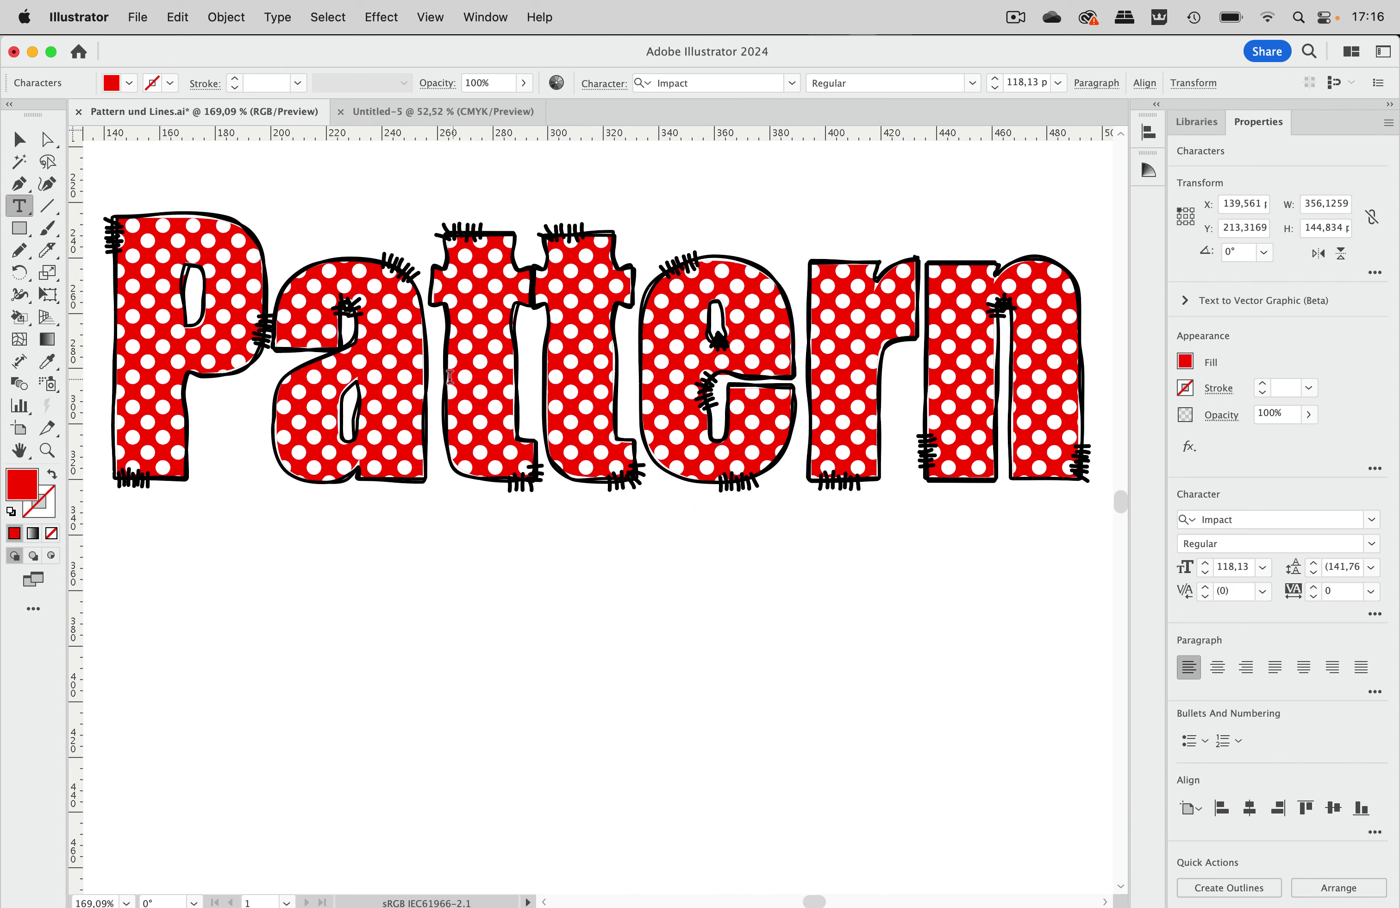
{"action": "left_click_drag", "start_coordinate": [449, 378], "coordinate": [615, 382]}
{"action": "type", "text": "x"}
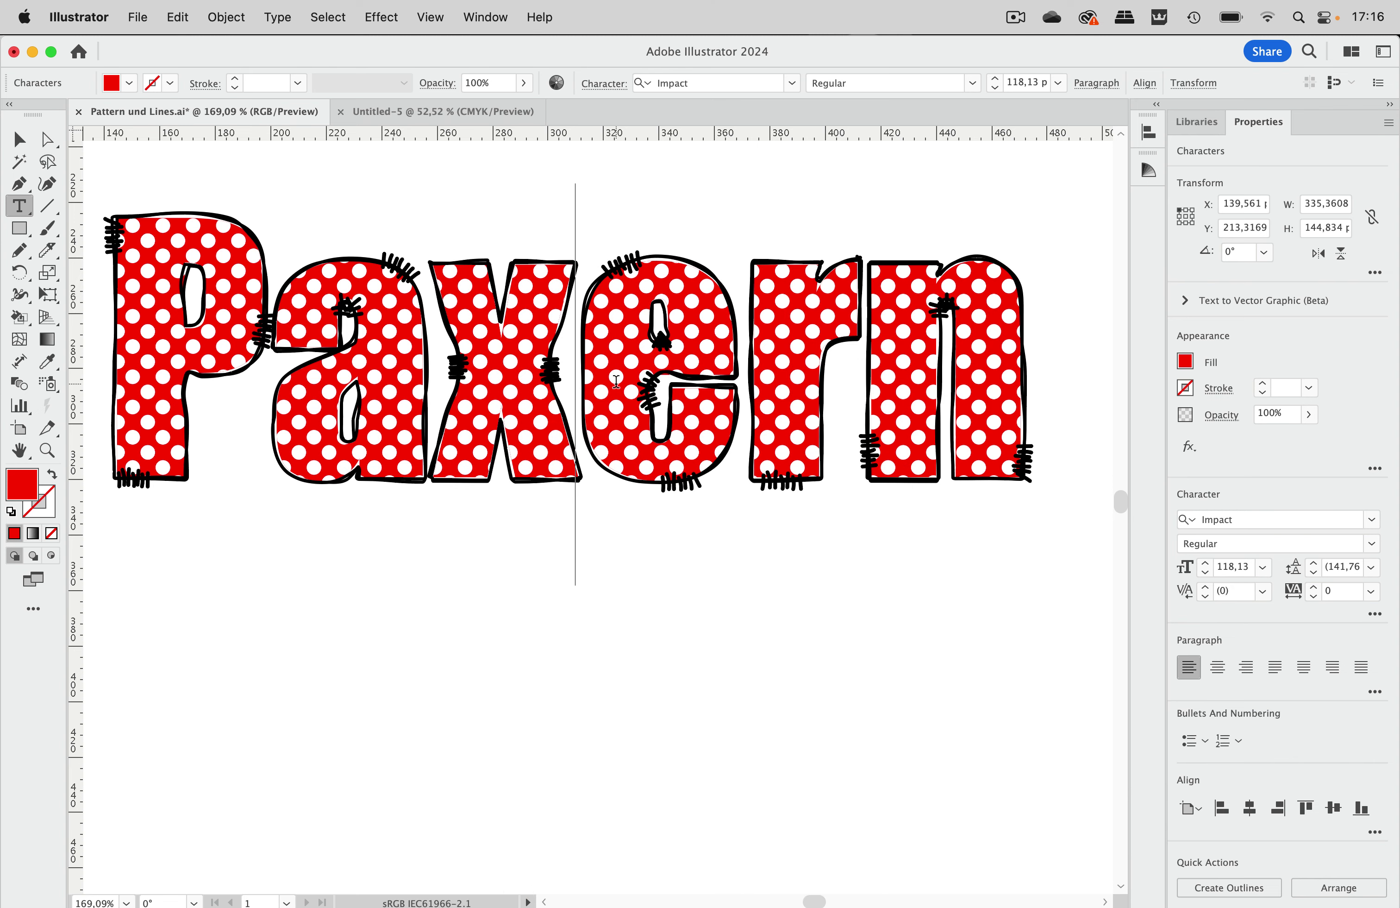
{"action": "left_click", "coordinate": [18, 141]}
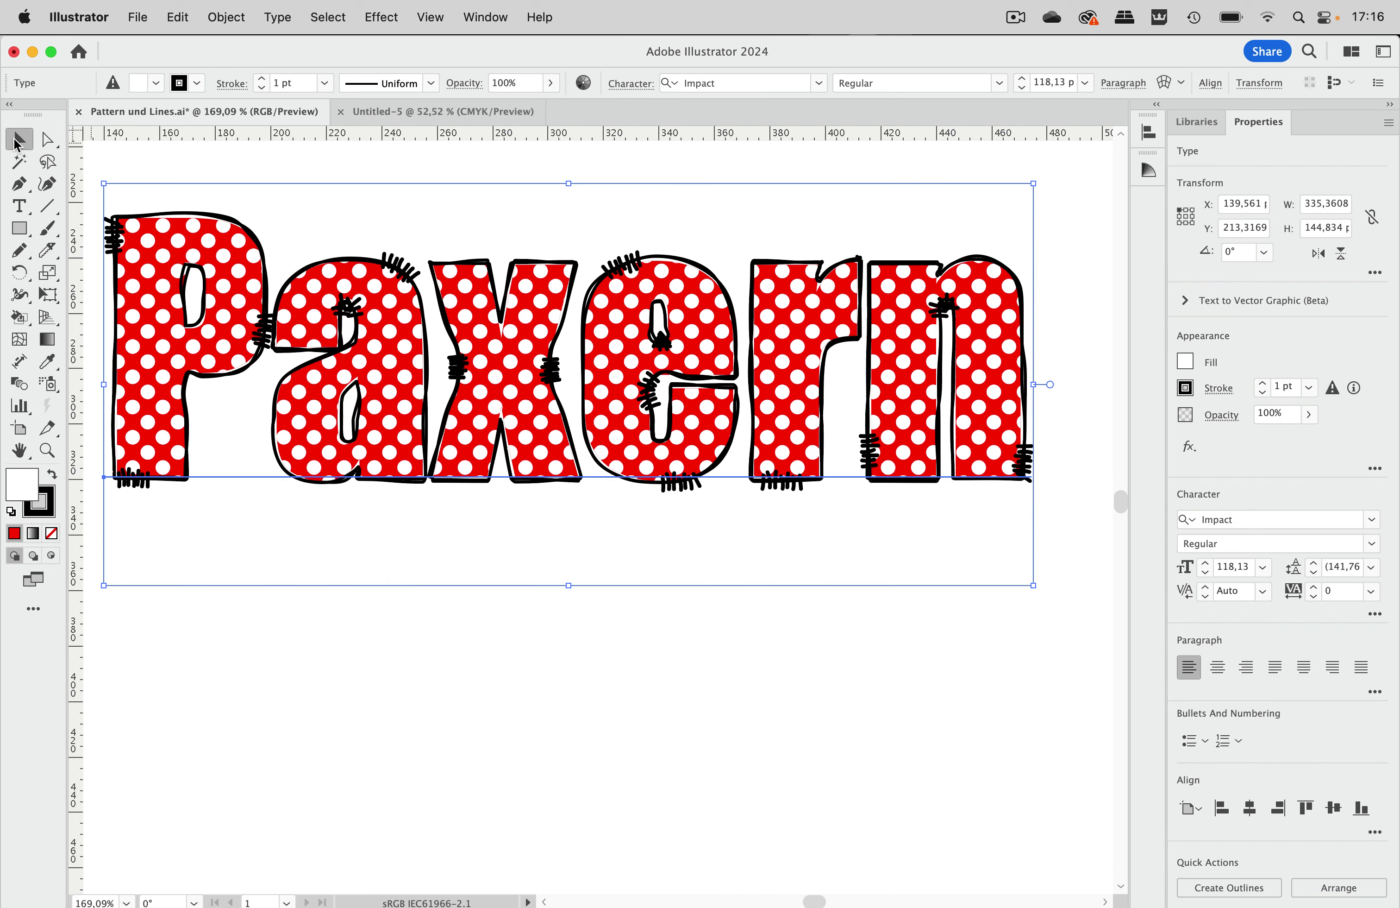
In the Untitled-5 document, add the text "Pattern" and scale it up proportionally to about 173 pt
{"action": "left_click", "coordinate": [482, 161]}
{"action": "left_click", "coordinate": [482, 121]}
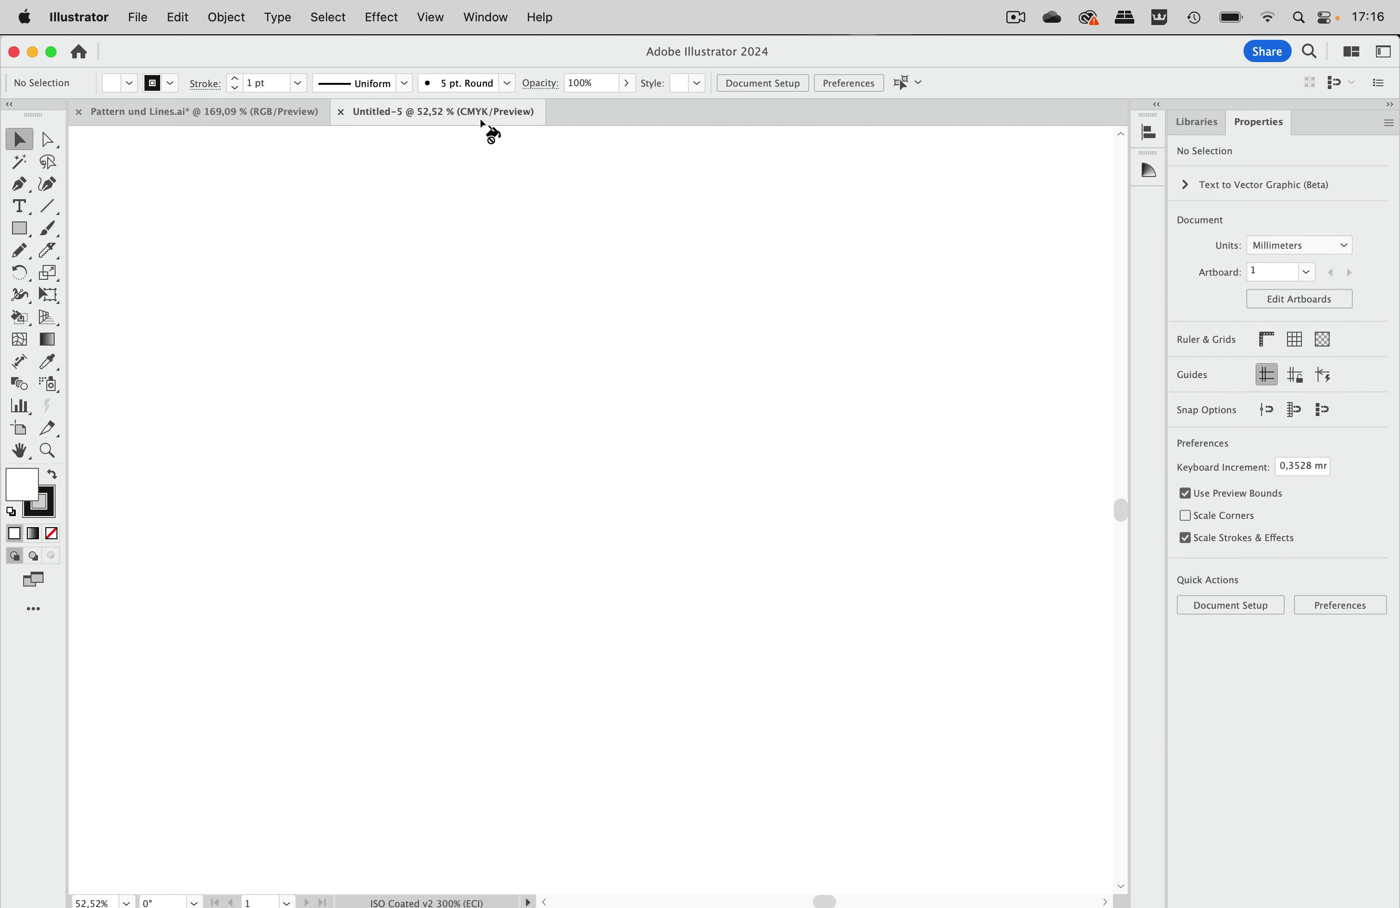
{"action": "left_click", "coordinate": [19, 207]}
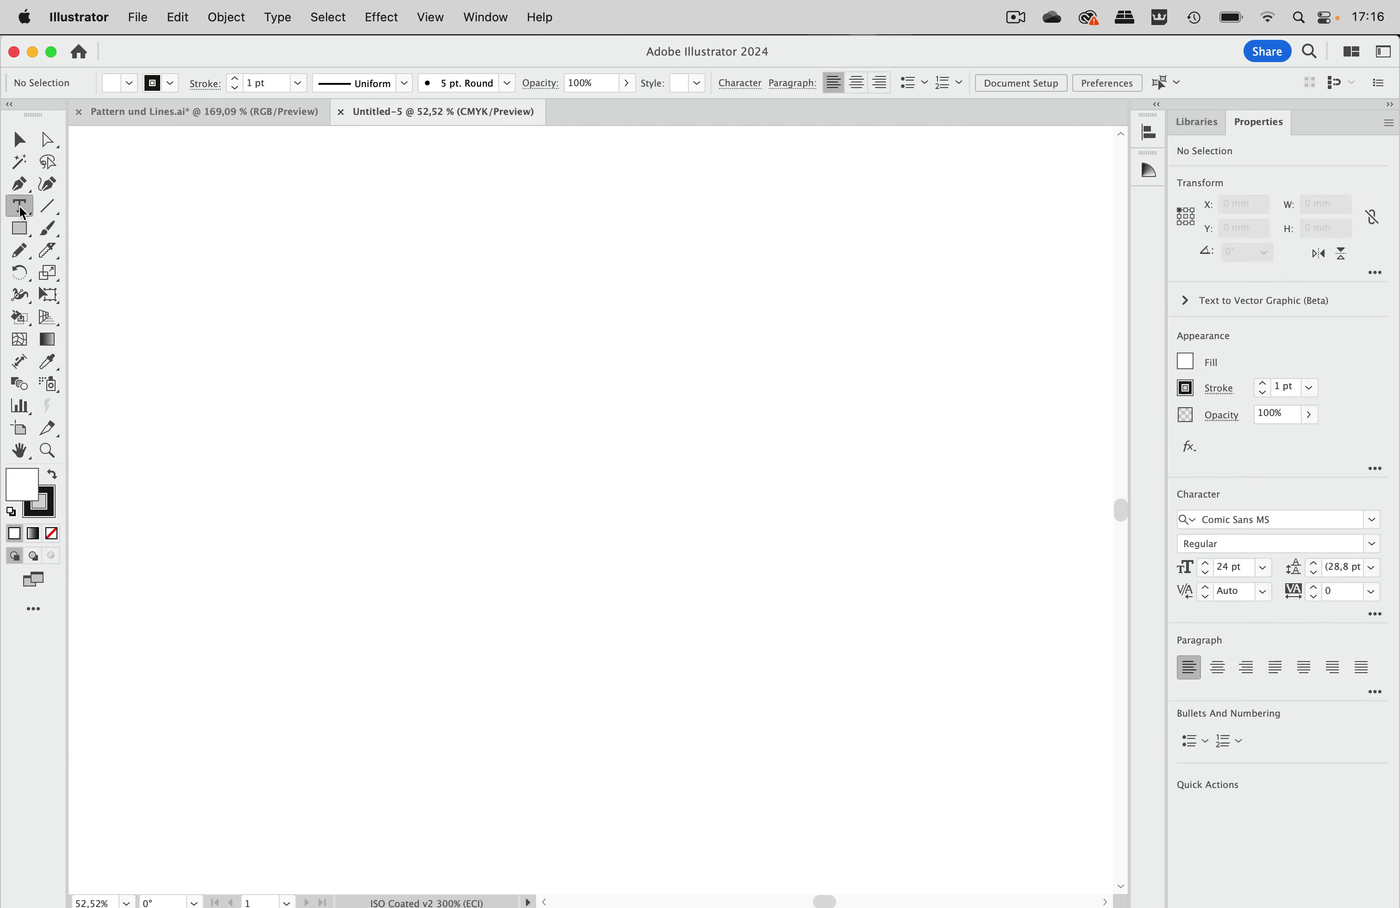
{"action": "left_click", "coordinate": [322, 363]}
{"action": "type", "text": "Pattern"}
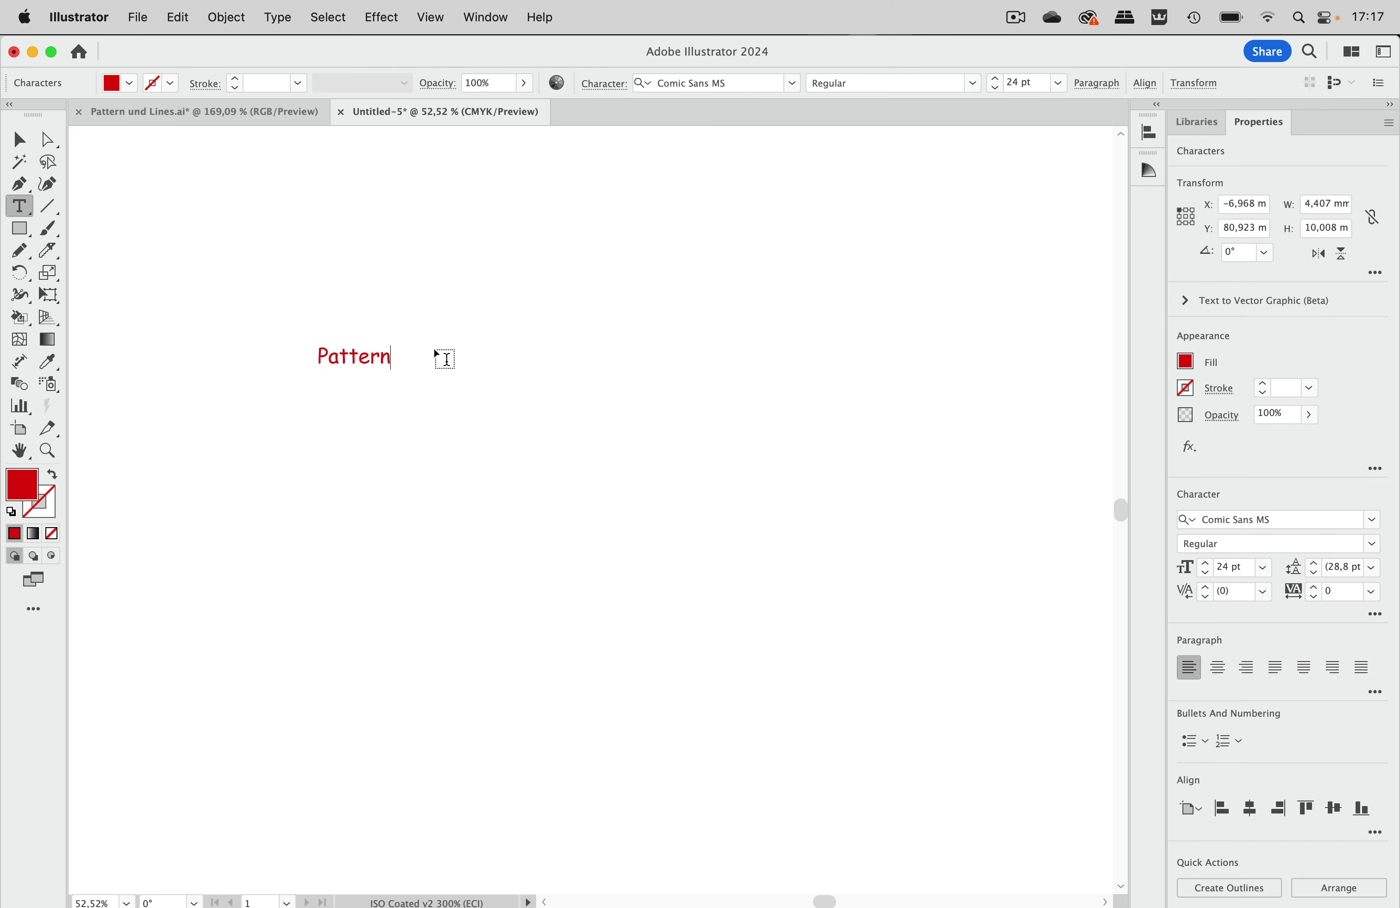
{"action": "left_click", "coordinate": [19, 139]}
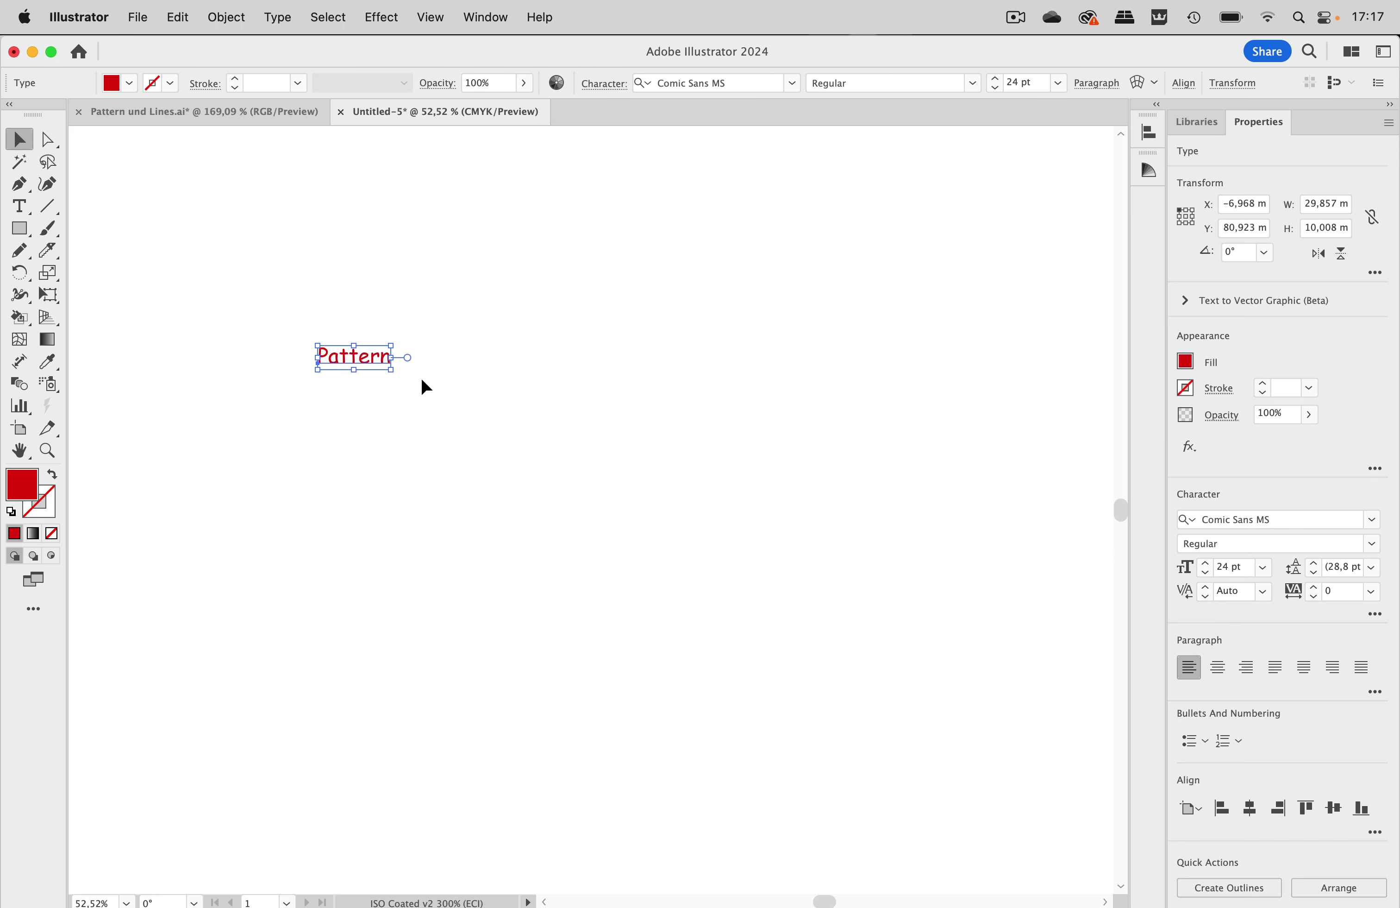
{"action": "left_click_drag", "start_coordinate": [398, 367], "coordinate": [844, 706]}
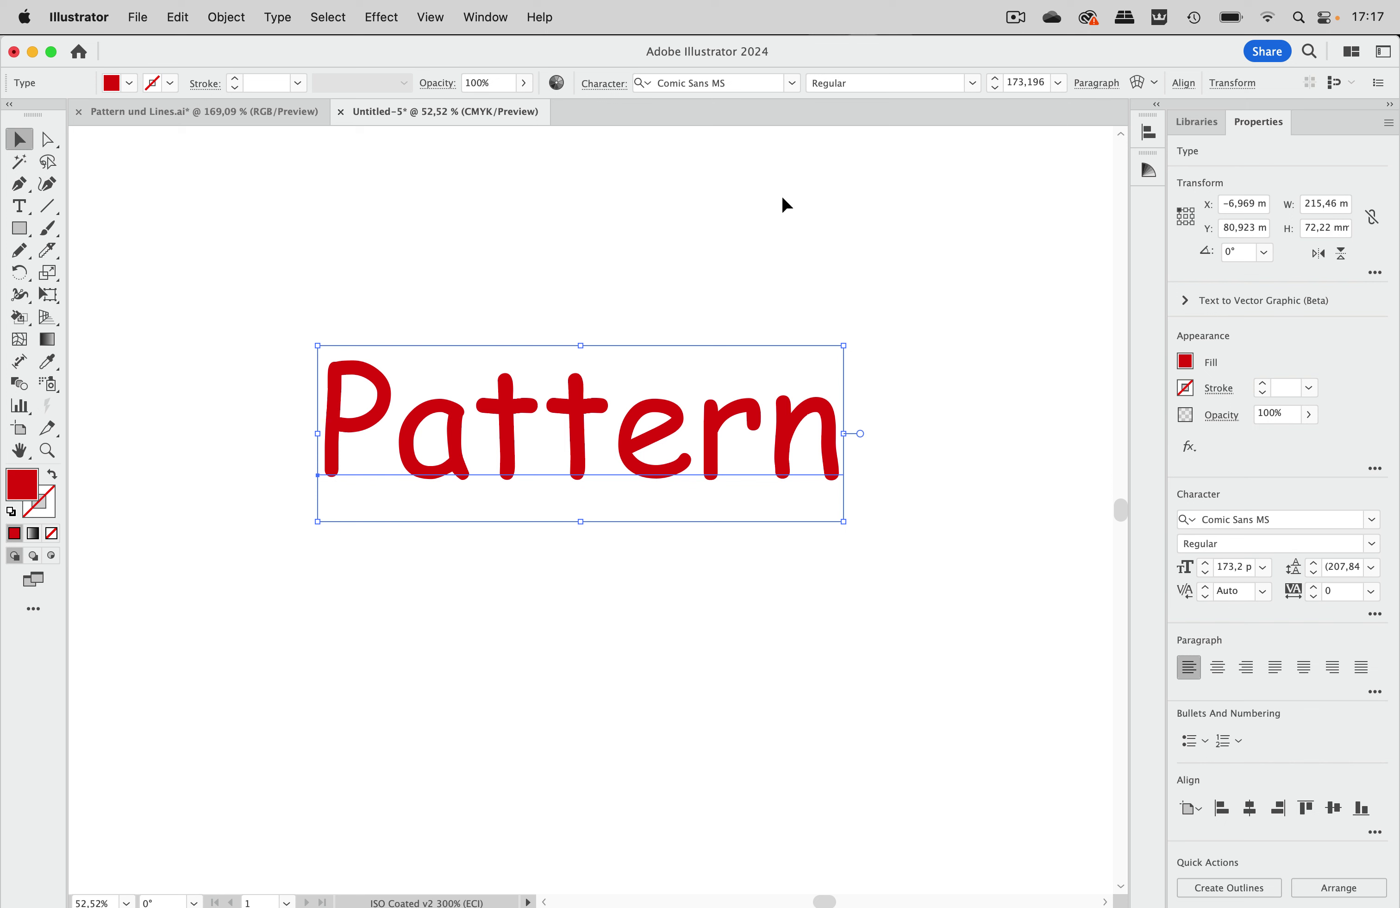
Set the text's font to Impact and move the word slightly up and to the right on the artboard
{"action": "left_click", "coordinate": [738, 88]}
{"action": "type", "text": "imp"}
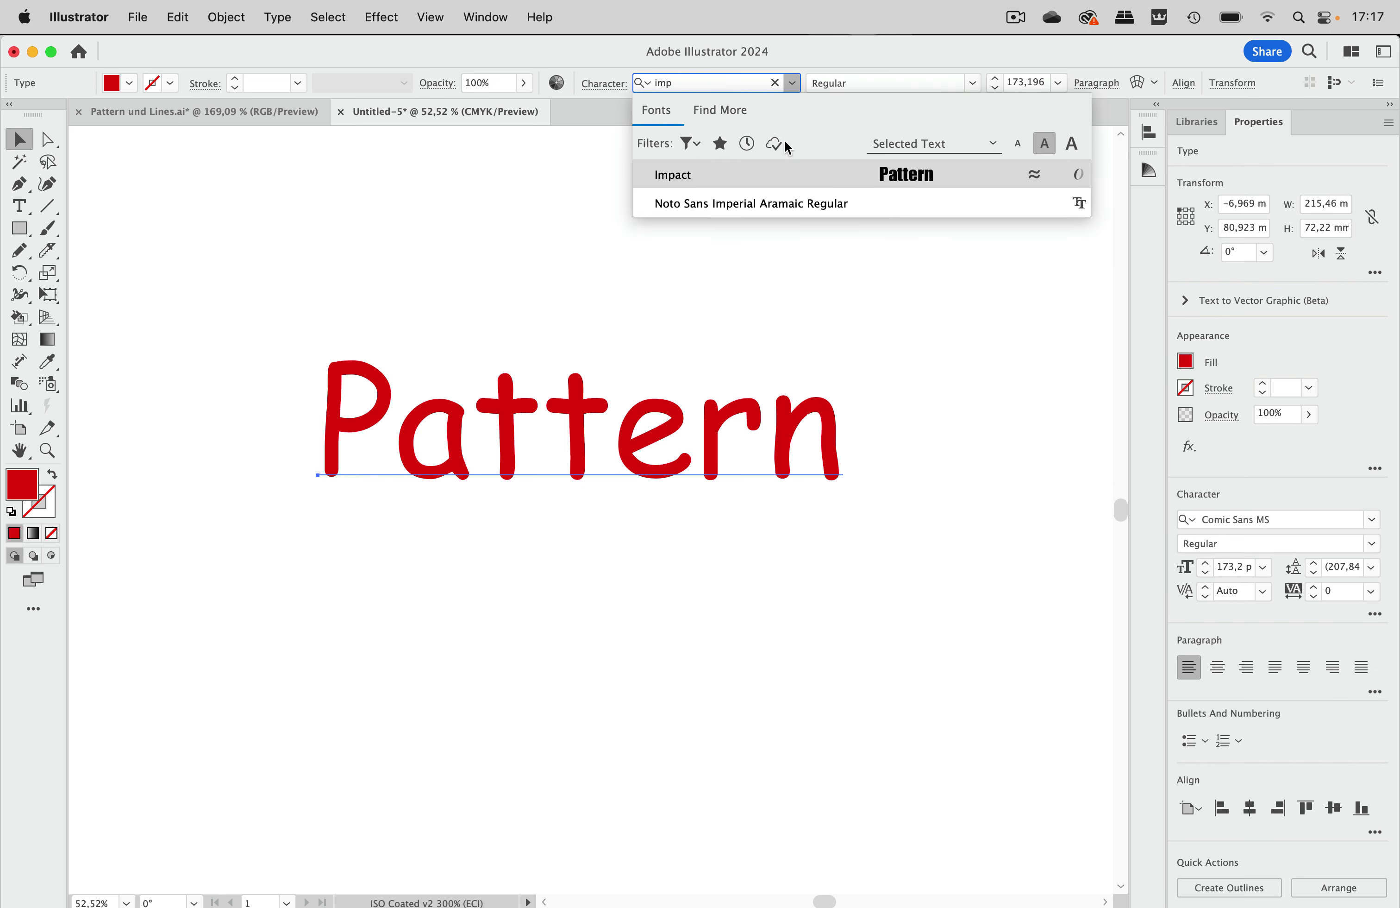
{"action": "left_click", "coordinate": [828, 184]}
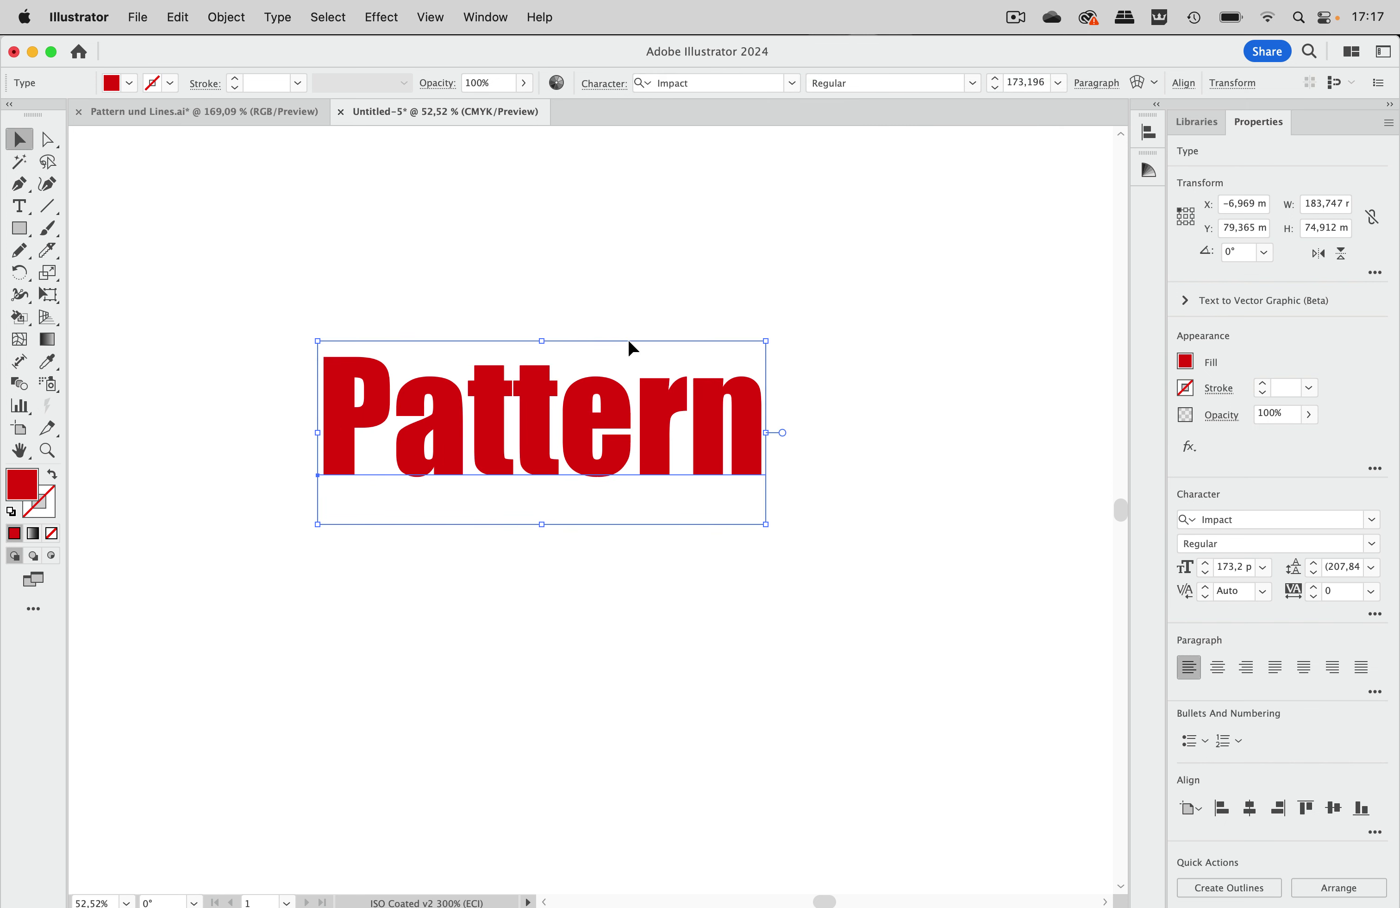
{"action": "left_click_drag", "start_coordinate": [645, 441], "coordinate": [696, 417]}
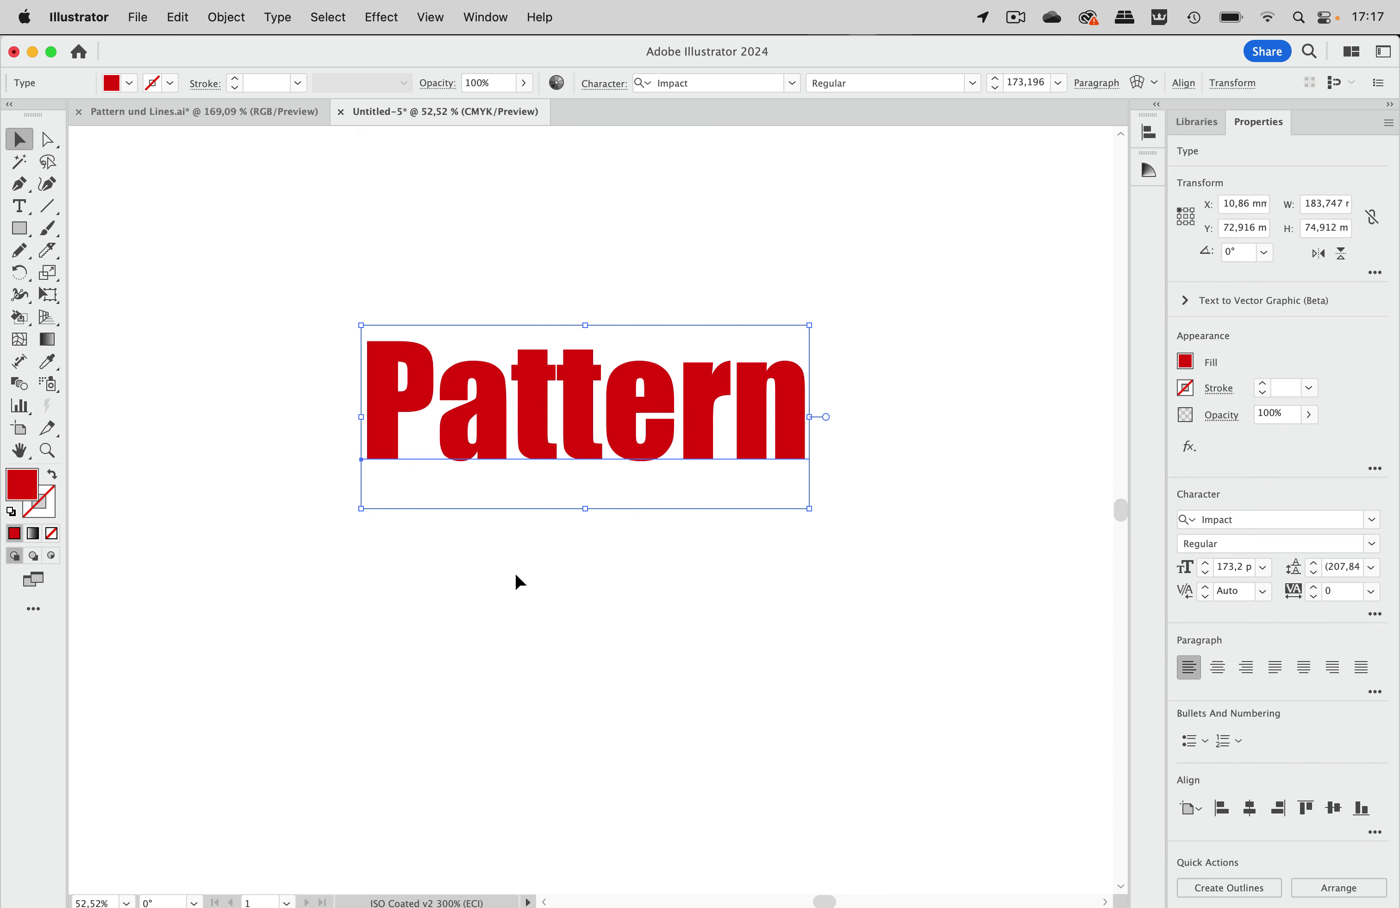
Draw a small circle about 3.4 mm in diameter below the letter P with the Ellipse tool
{"action": "scroll", "coordinate": [465, 590], "scroll_direction": "up", "scroll_amount": 5}
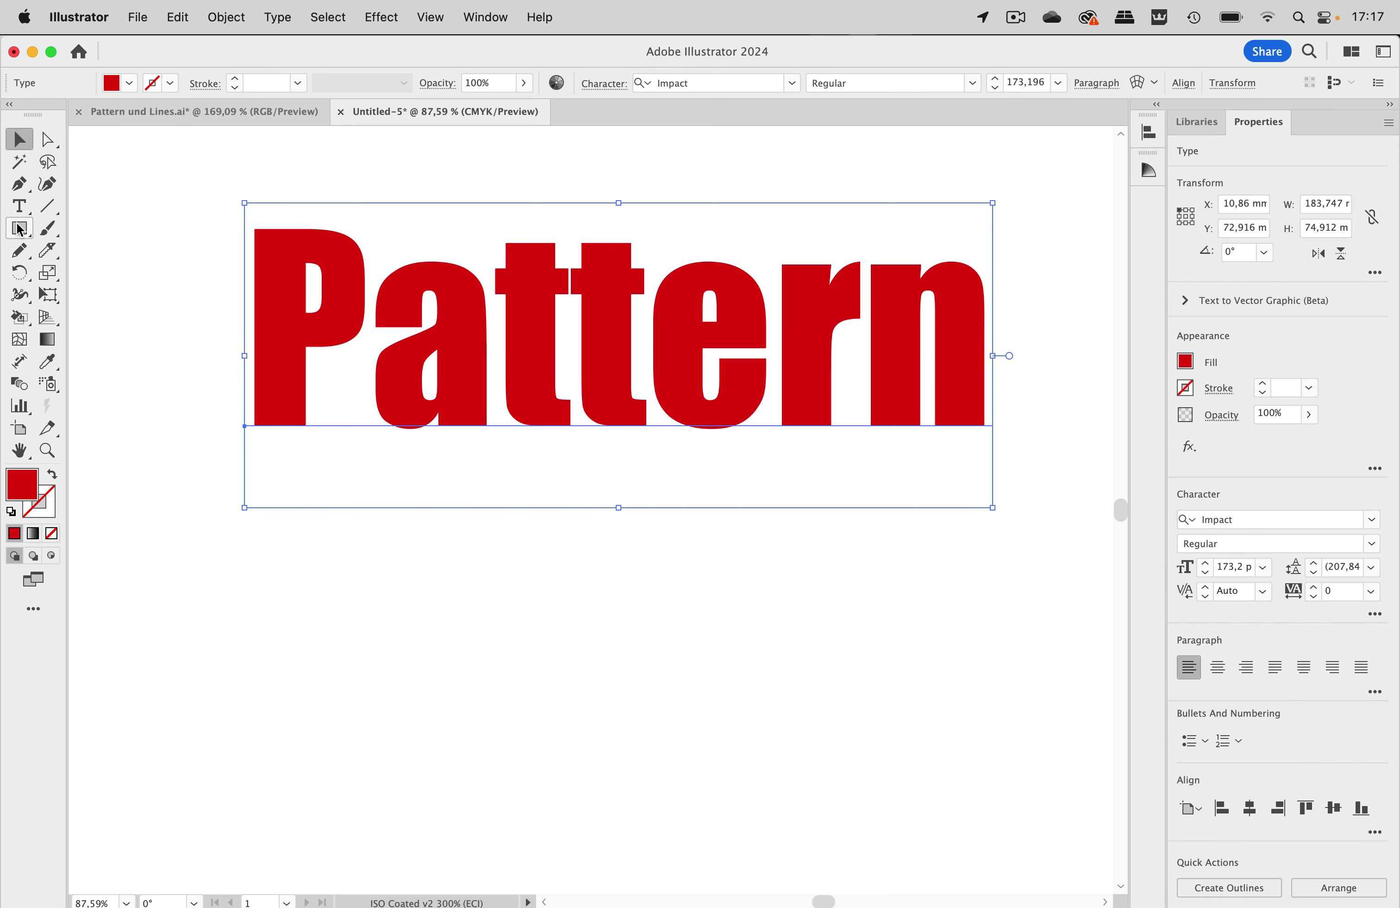
{"action": "left_click_drag", "start_coordinate": [19, 228], "coordinate": [80, 277]}
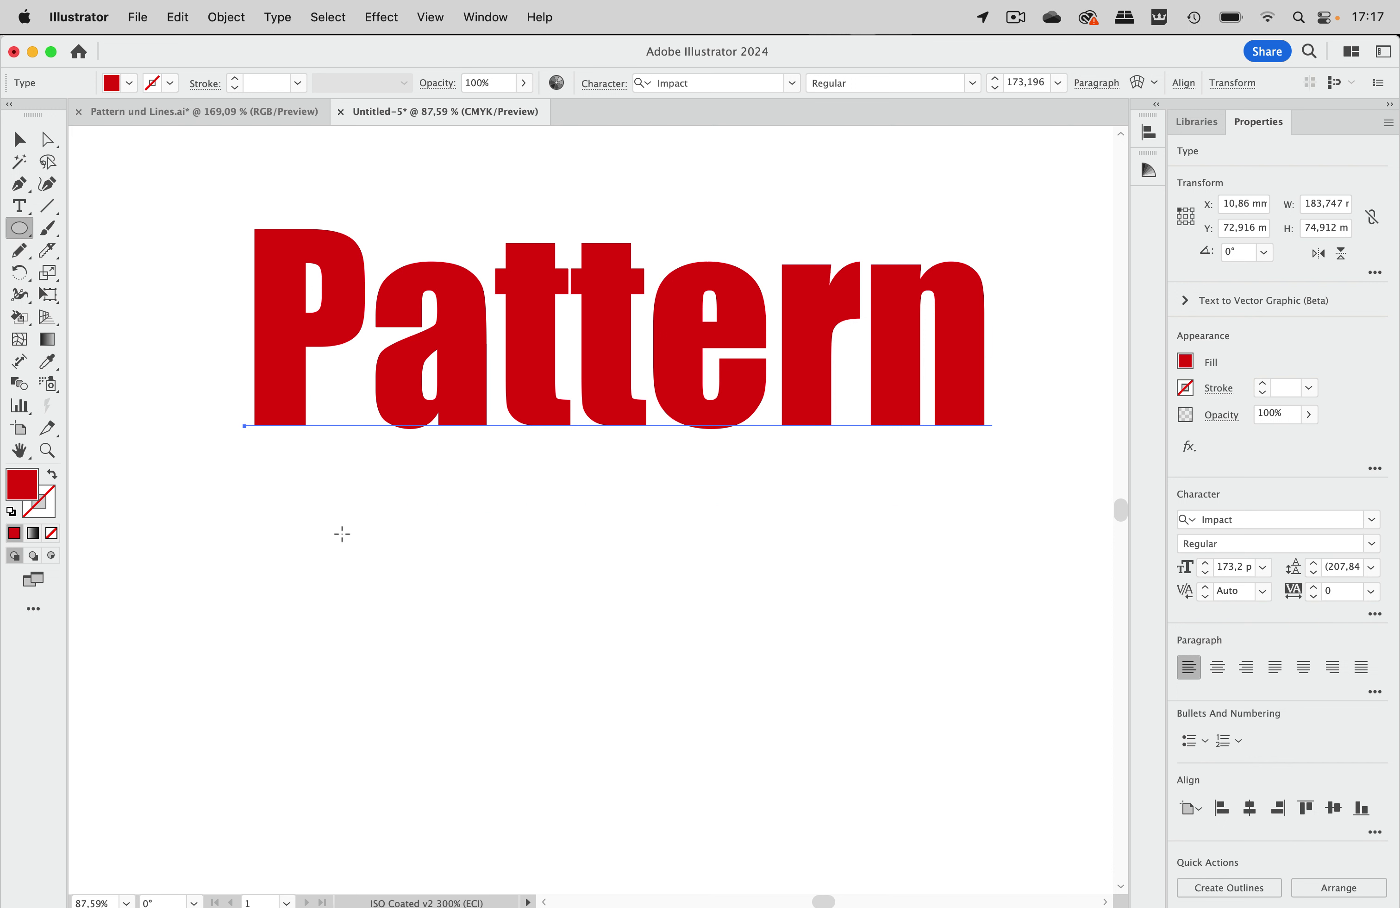
{"action": "left_click_drag", "start_coordinate": [290, 482], "coordinate": [302, 488]}
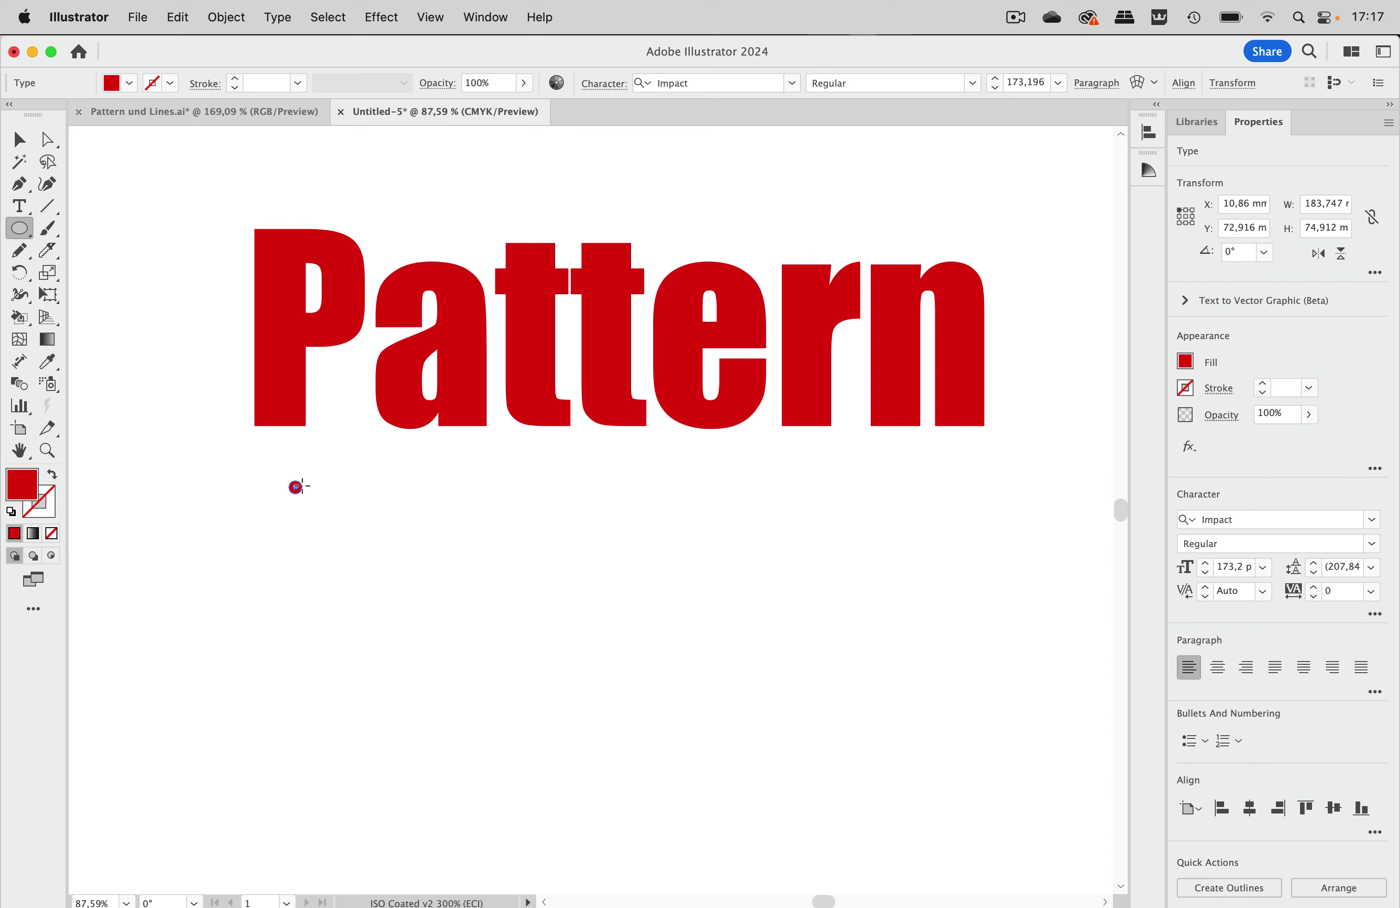
{"action": "left_click_drag", "start_coordinate": [302, 486], "coordinate": [302, 487]}
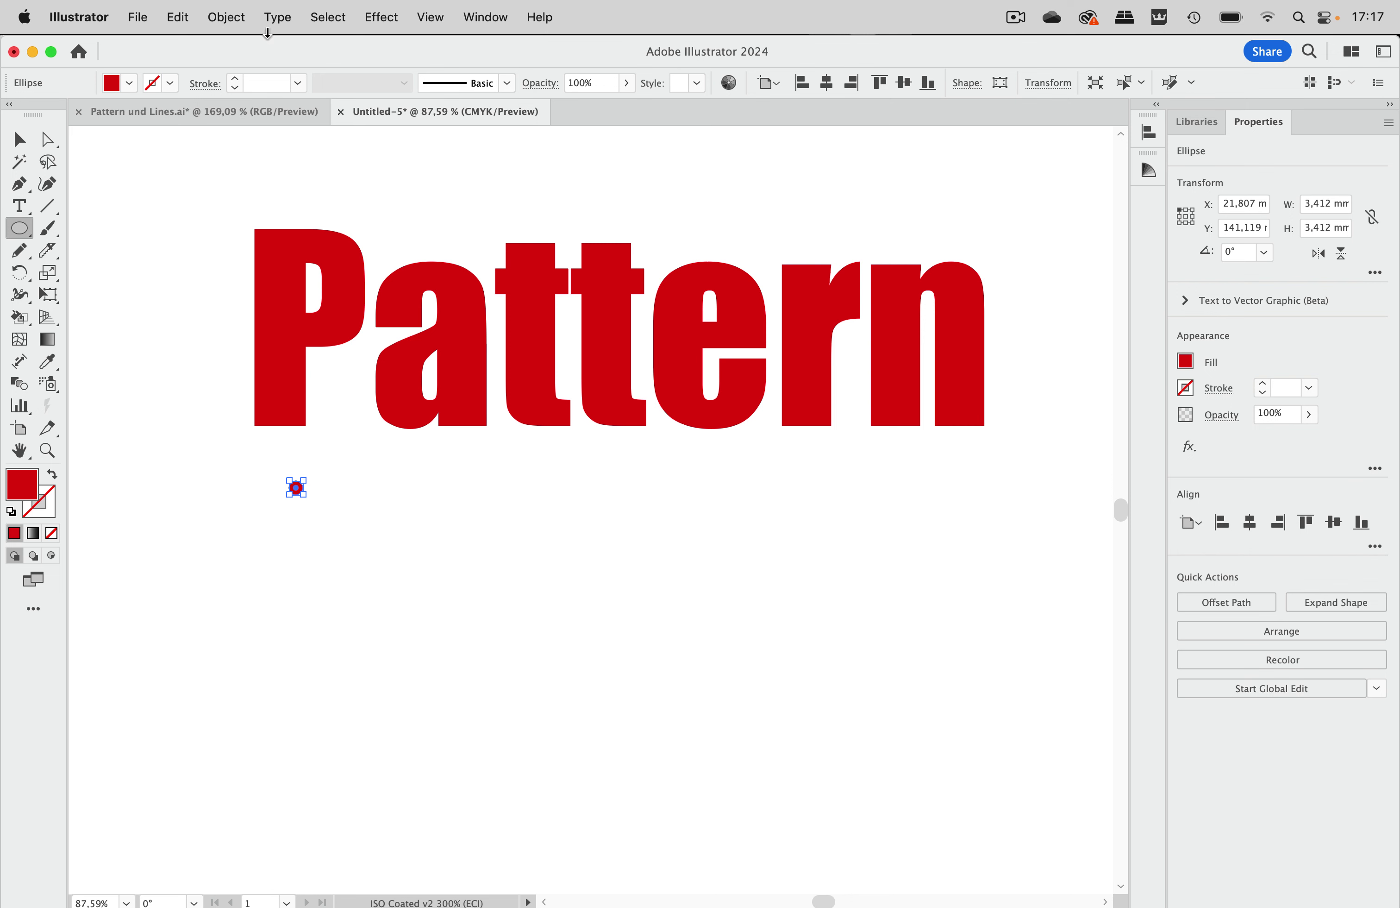
Make a new pattern from the small red circle and dismiss the notice about the added swatch
{"action": "left_click", "coordinate": [225, 17]}
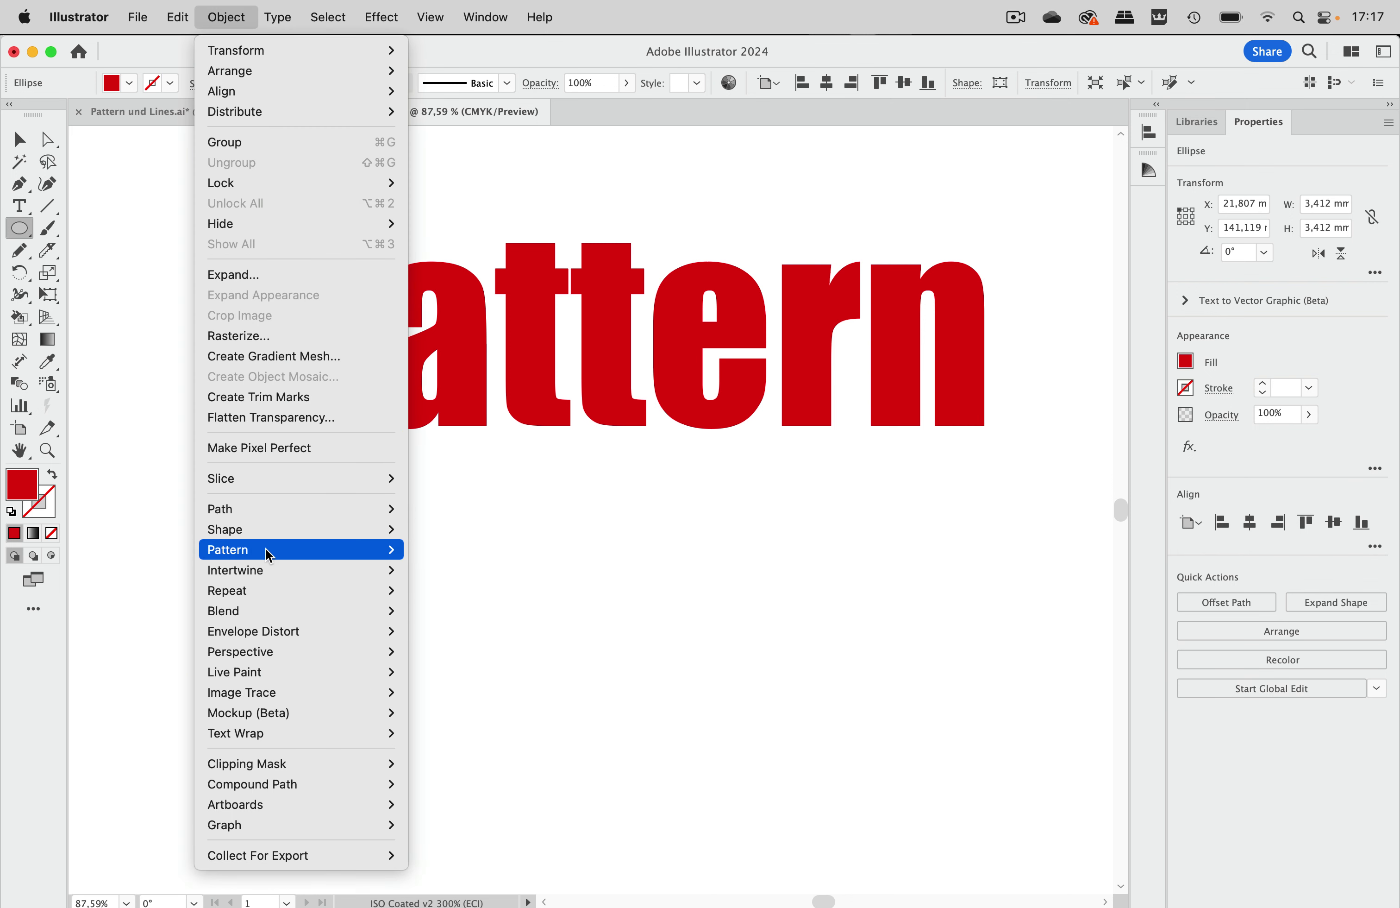
{"action": "mouse_move", "coordinate": [269, 555]}
{"action": "left_click", "coordinate": [433, 550]}
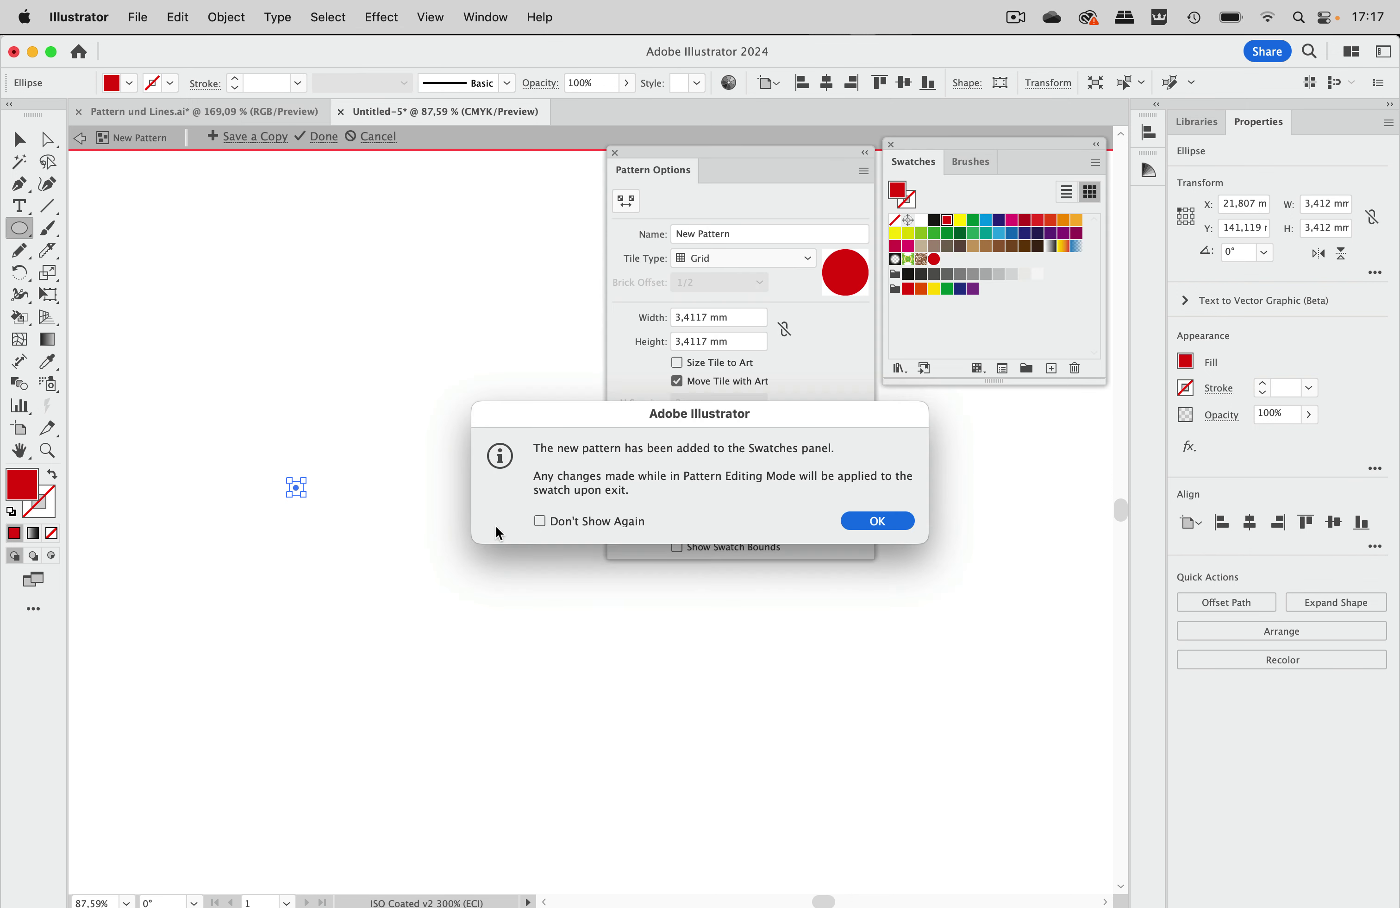
{"action": "left_click", "coordinate": [877, 521]}
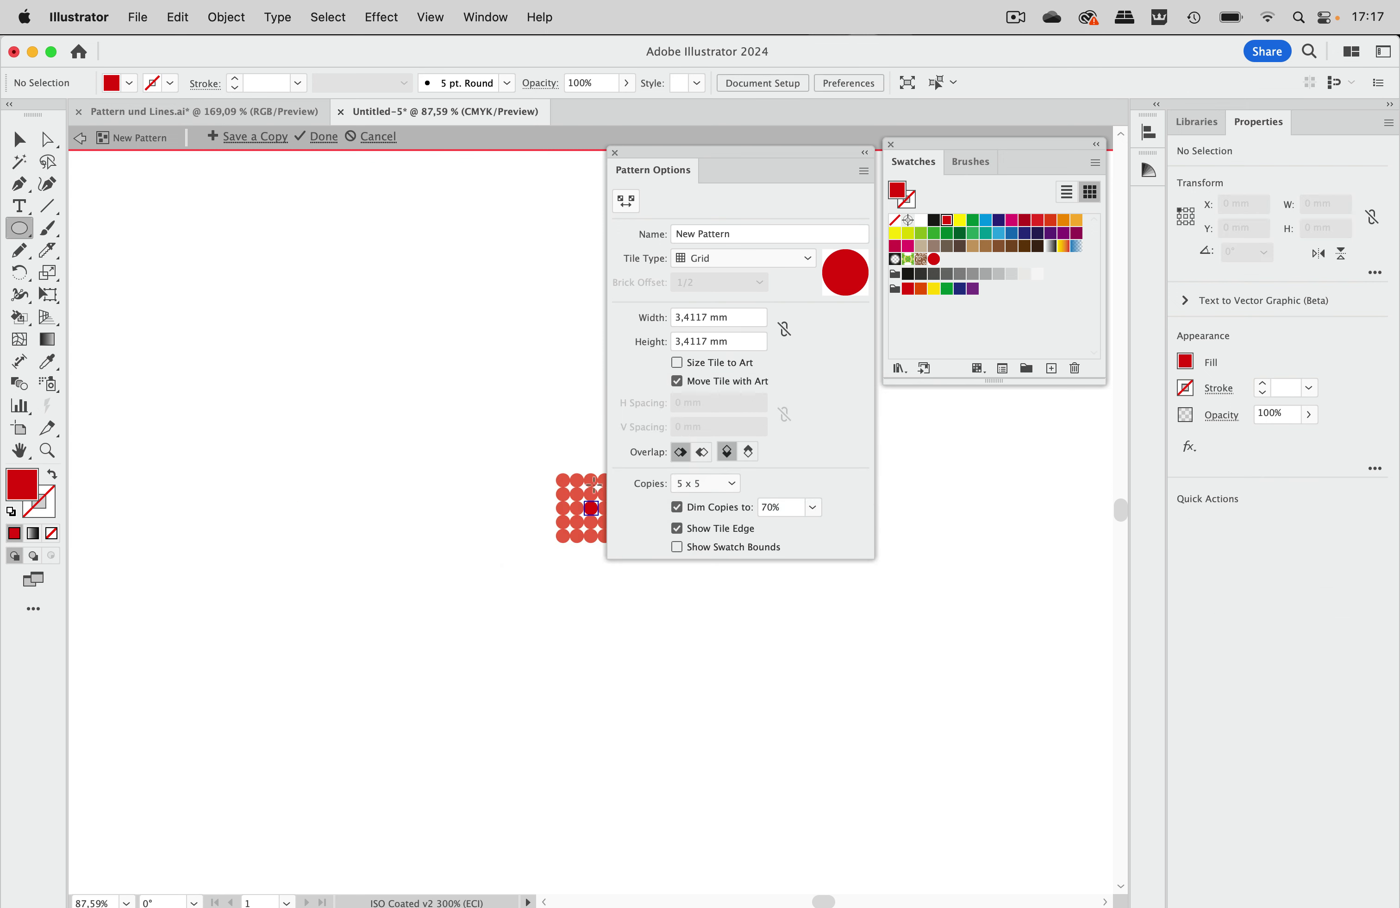
Enlarge the pattern tile with the Pattern Tile tool to about 4.38 mm square to space out the dots
{"action": "scroll", "coordinate": [577, 503], "scroll_direction": "right", "scroll_amount": 5}
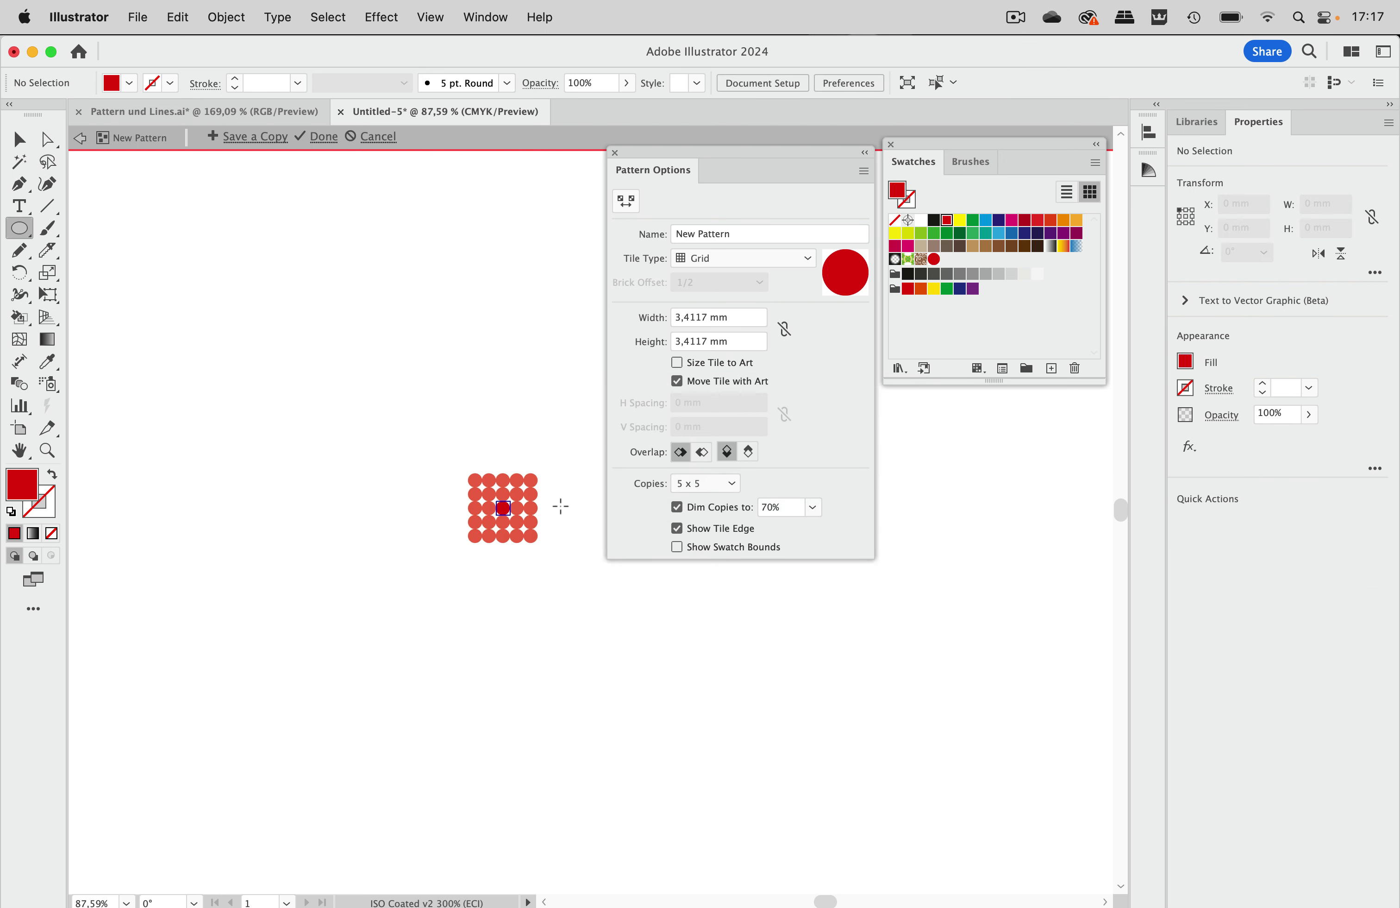
{"action": "scroll", "coordinate": [478, 514], "scroll_direction": "up", "scroll_amount": 5}
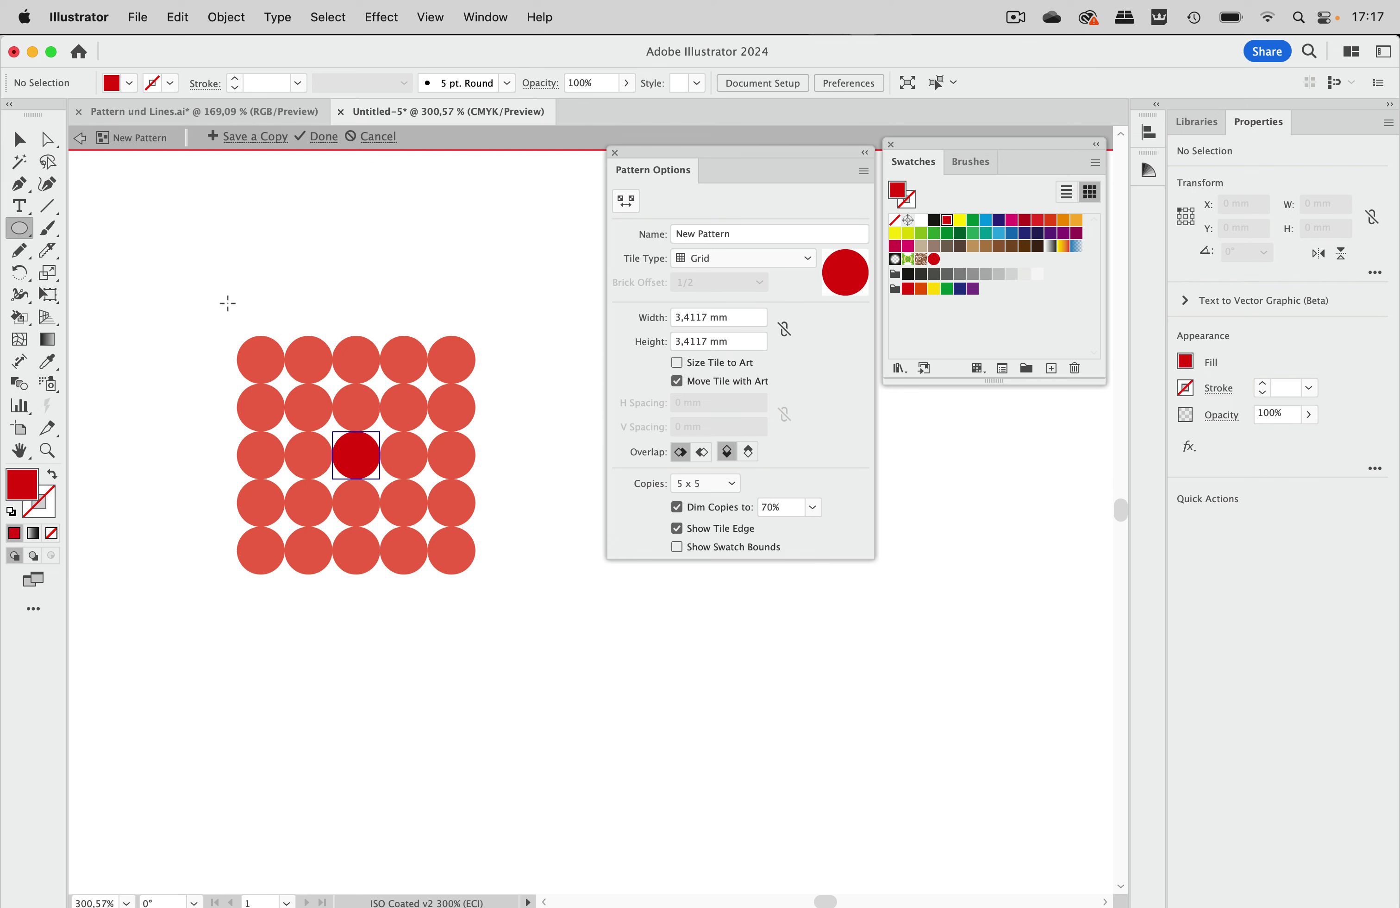
{"action": "left_click", "coordinate": [19, 141]}
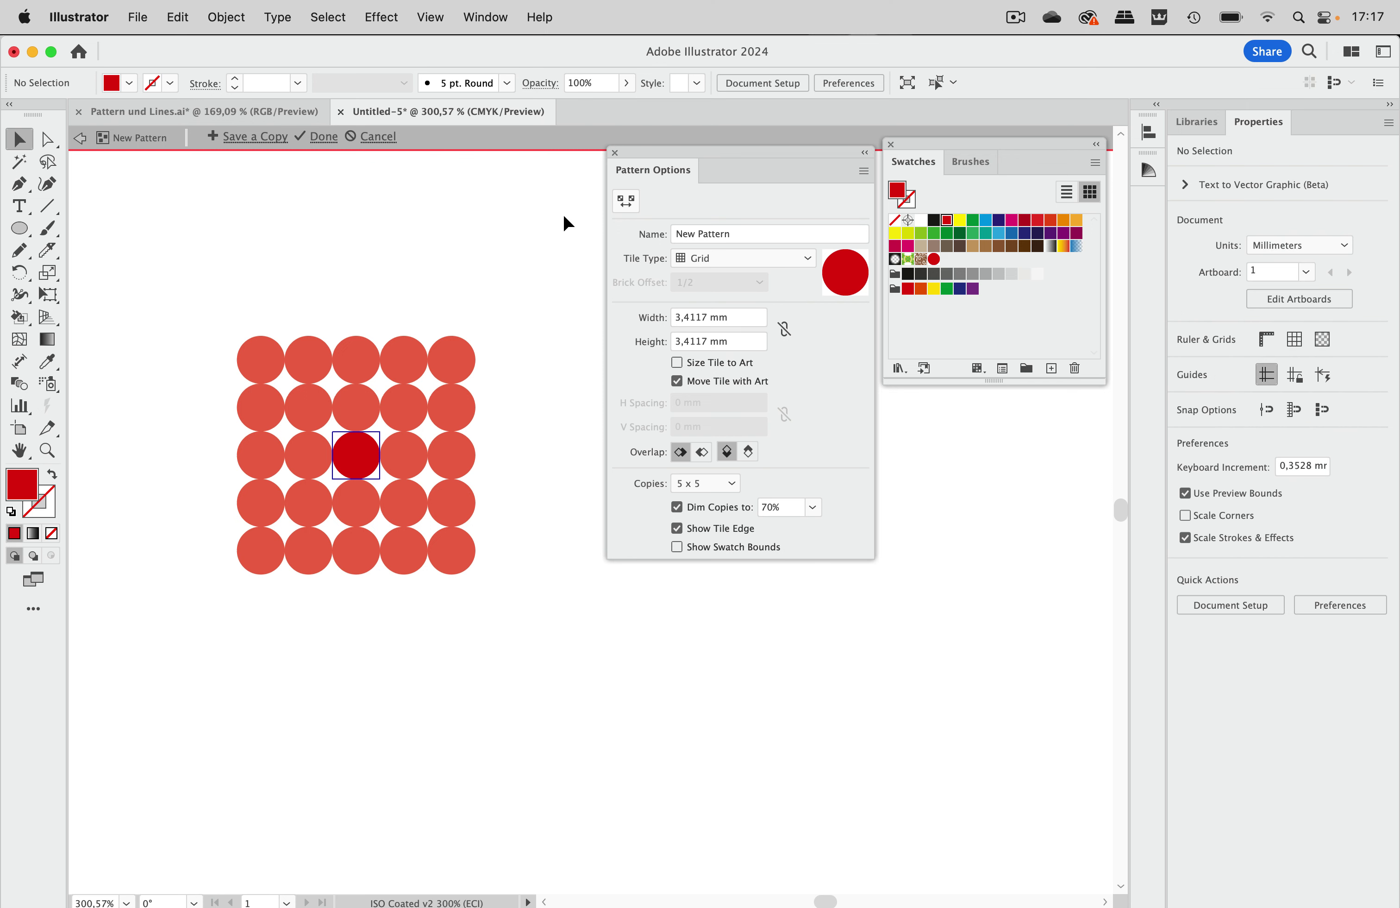
{"action": "left_click", "coordinate": [629, 202]}
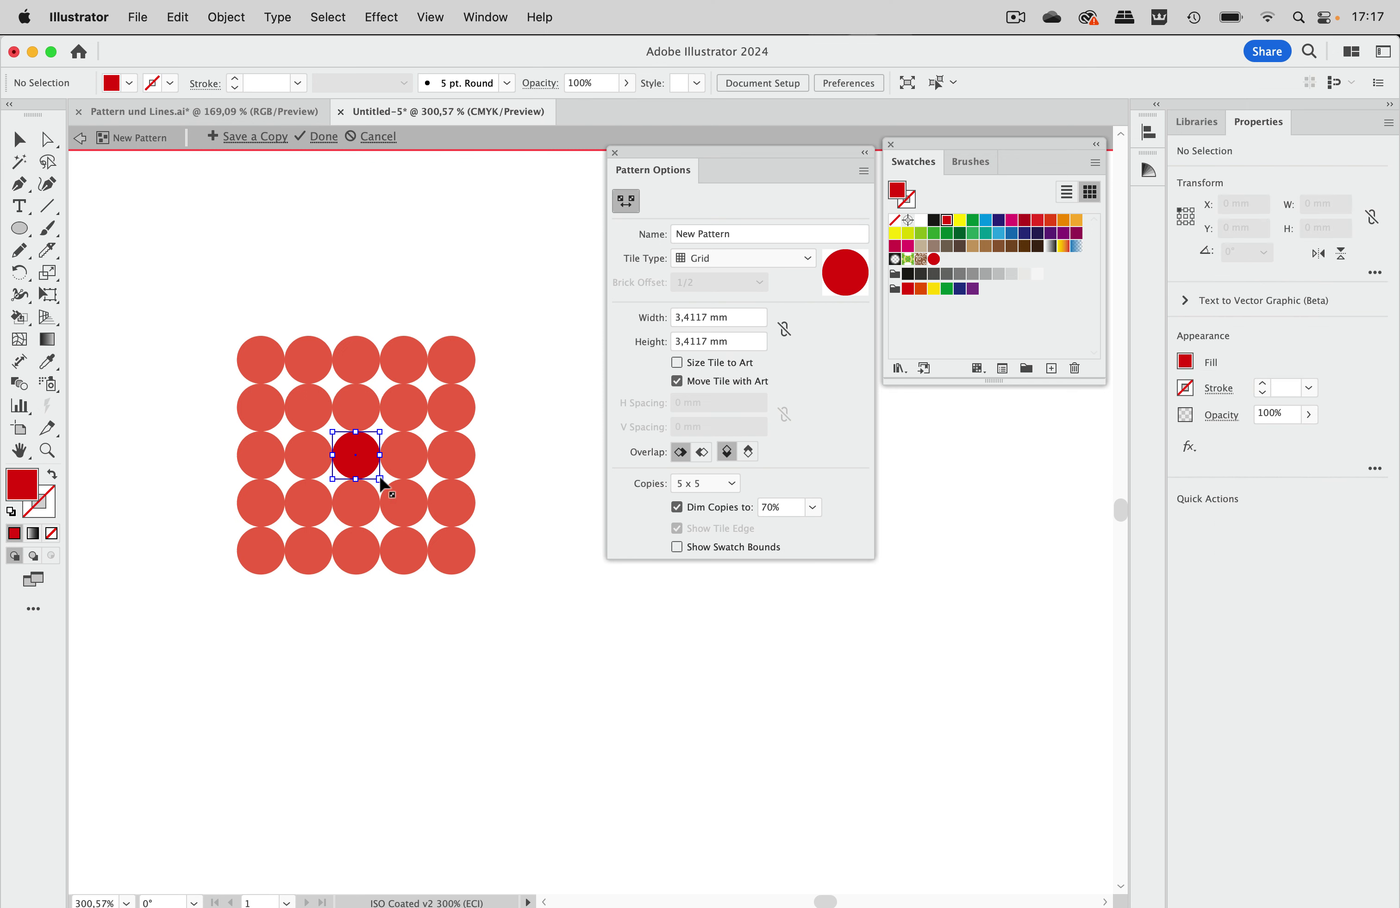
{"action": "left_click_drag", "start_coordinate": [380, 479], "coordinate": [393, 493]}
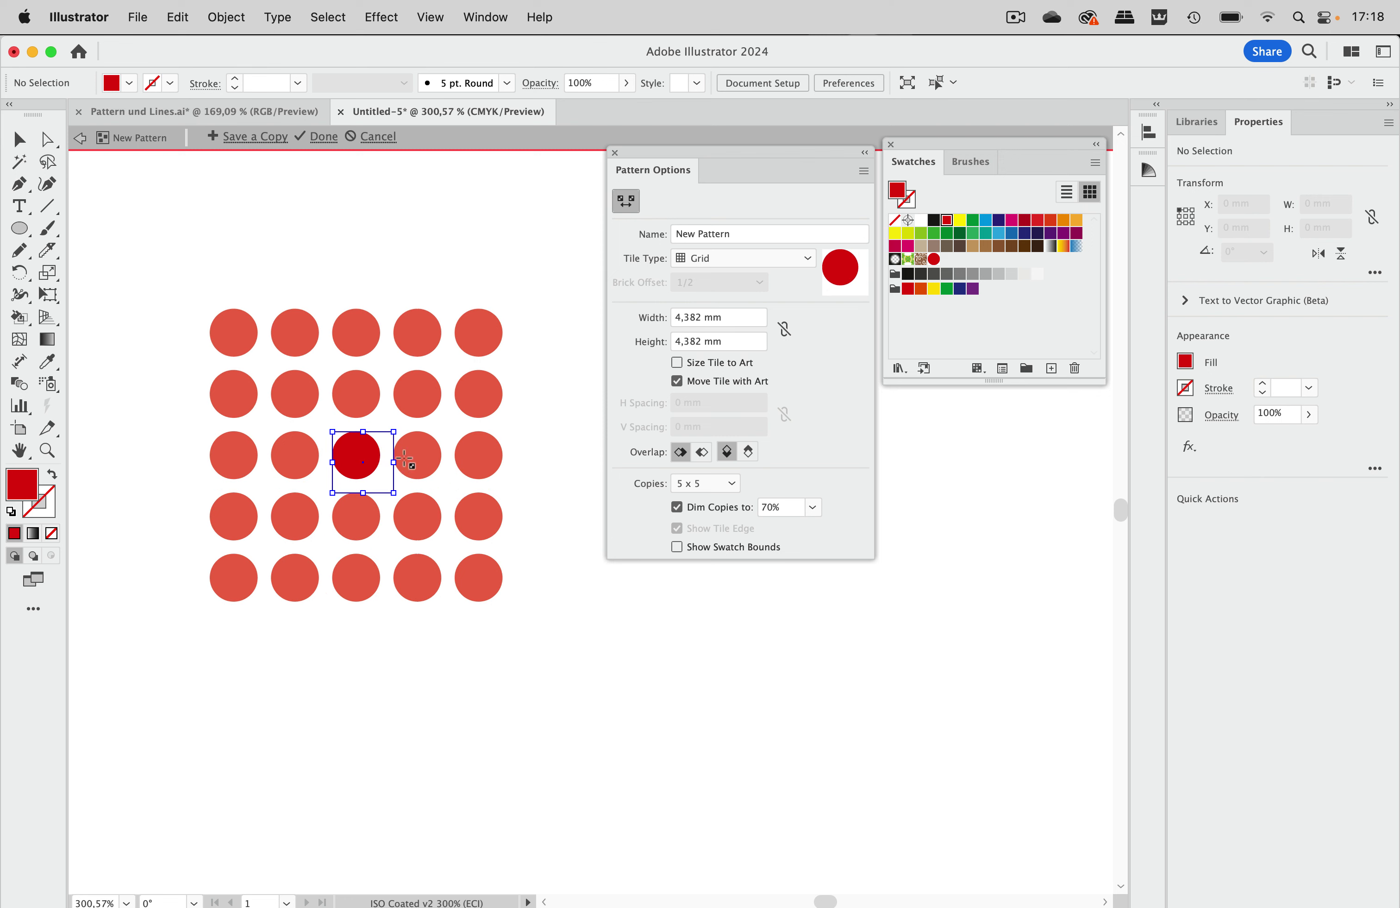
Fill the circle in the pattern tile with white and finish editing the pattern
{"action": "left_click", "coordinate": [19, 139]}
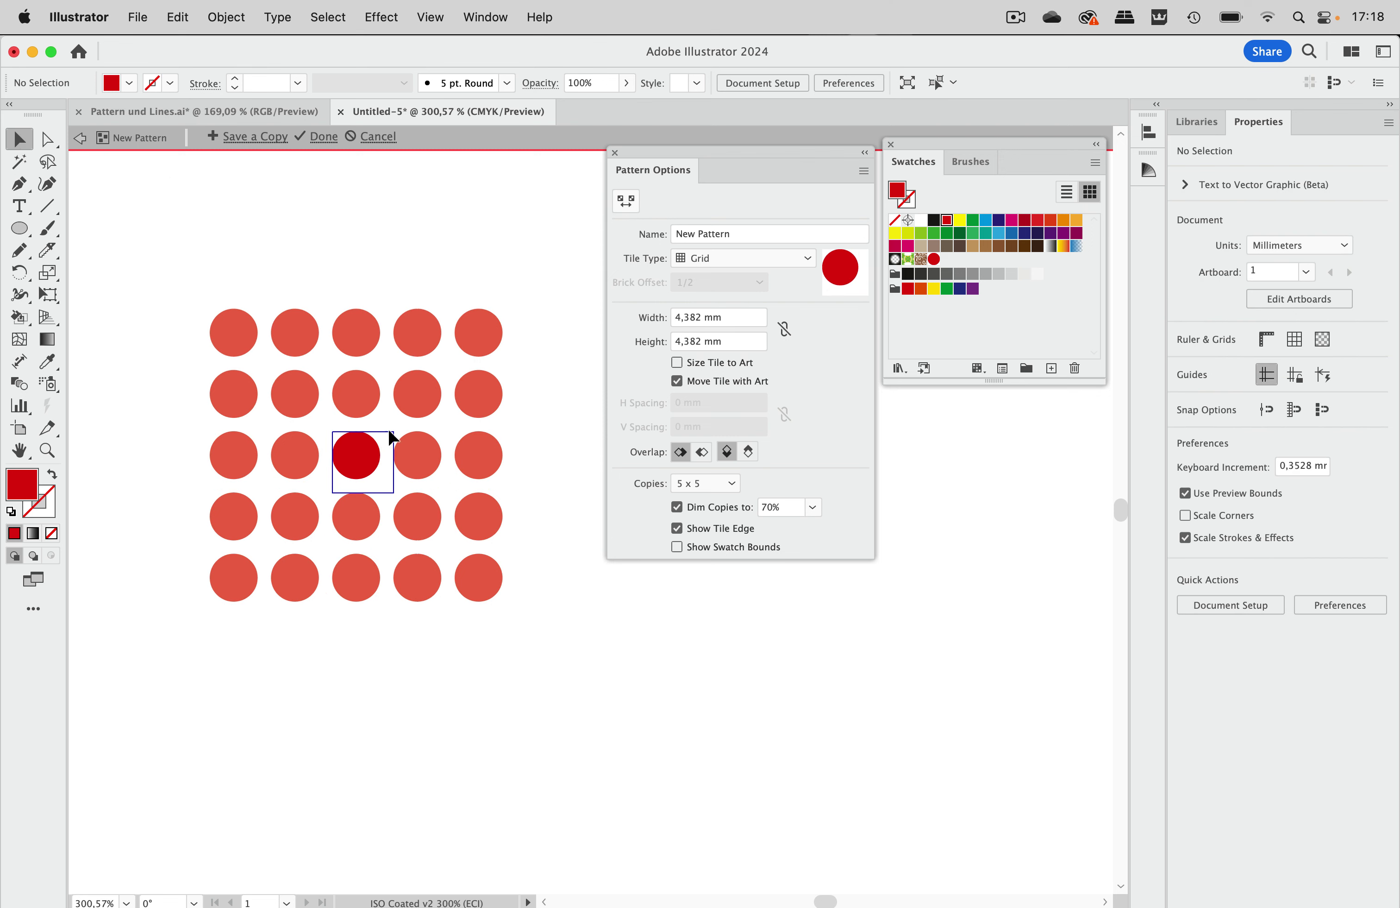
{"action": "left_click", "coordinate": [370, 458]}
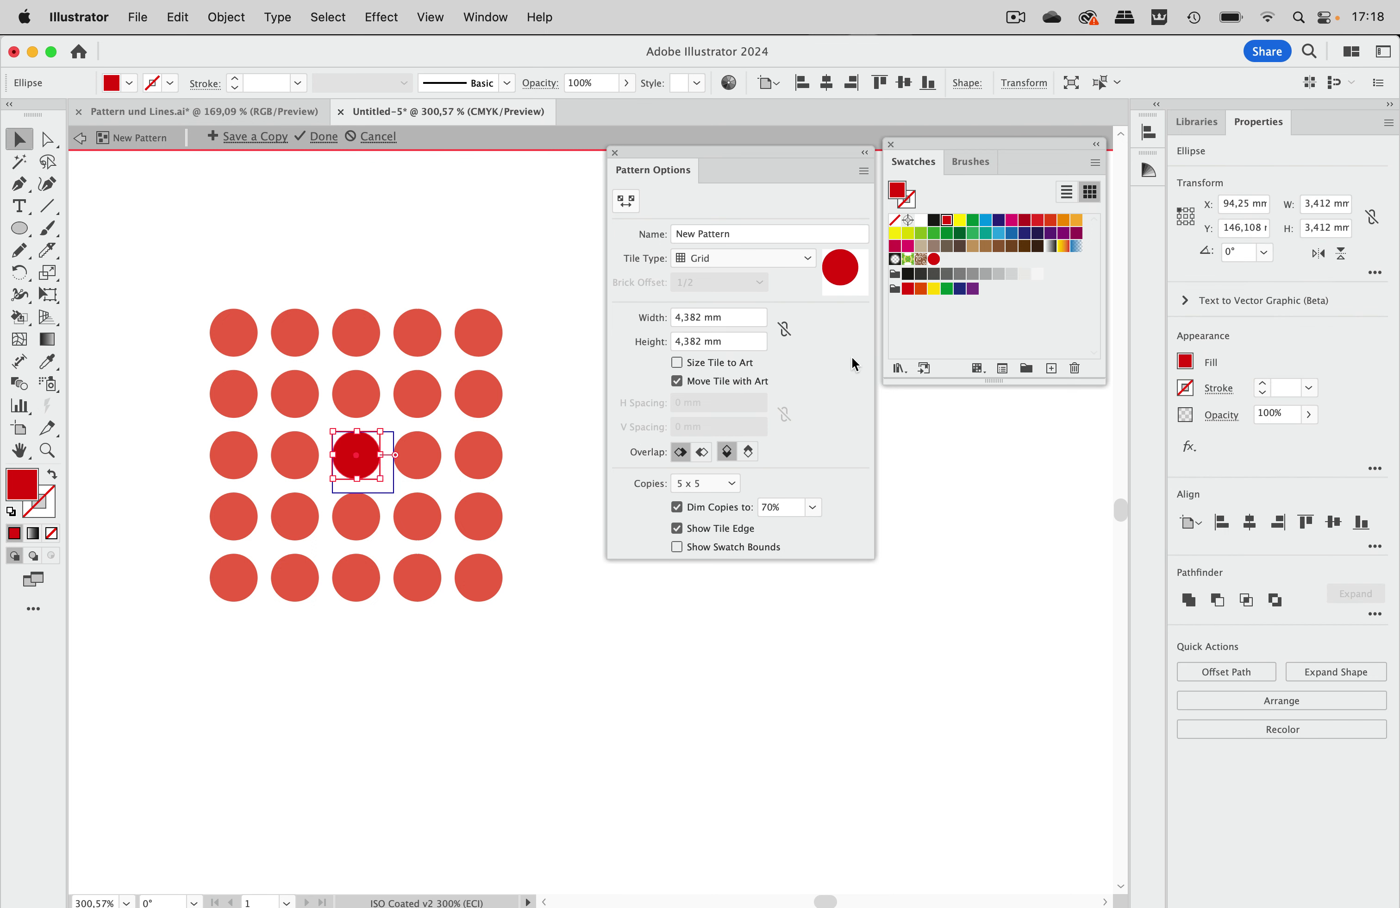
{"action": "left_click", "coordinate": [919, 220]}
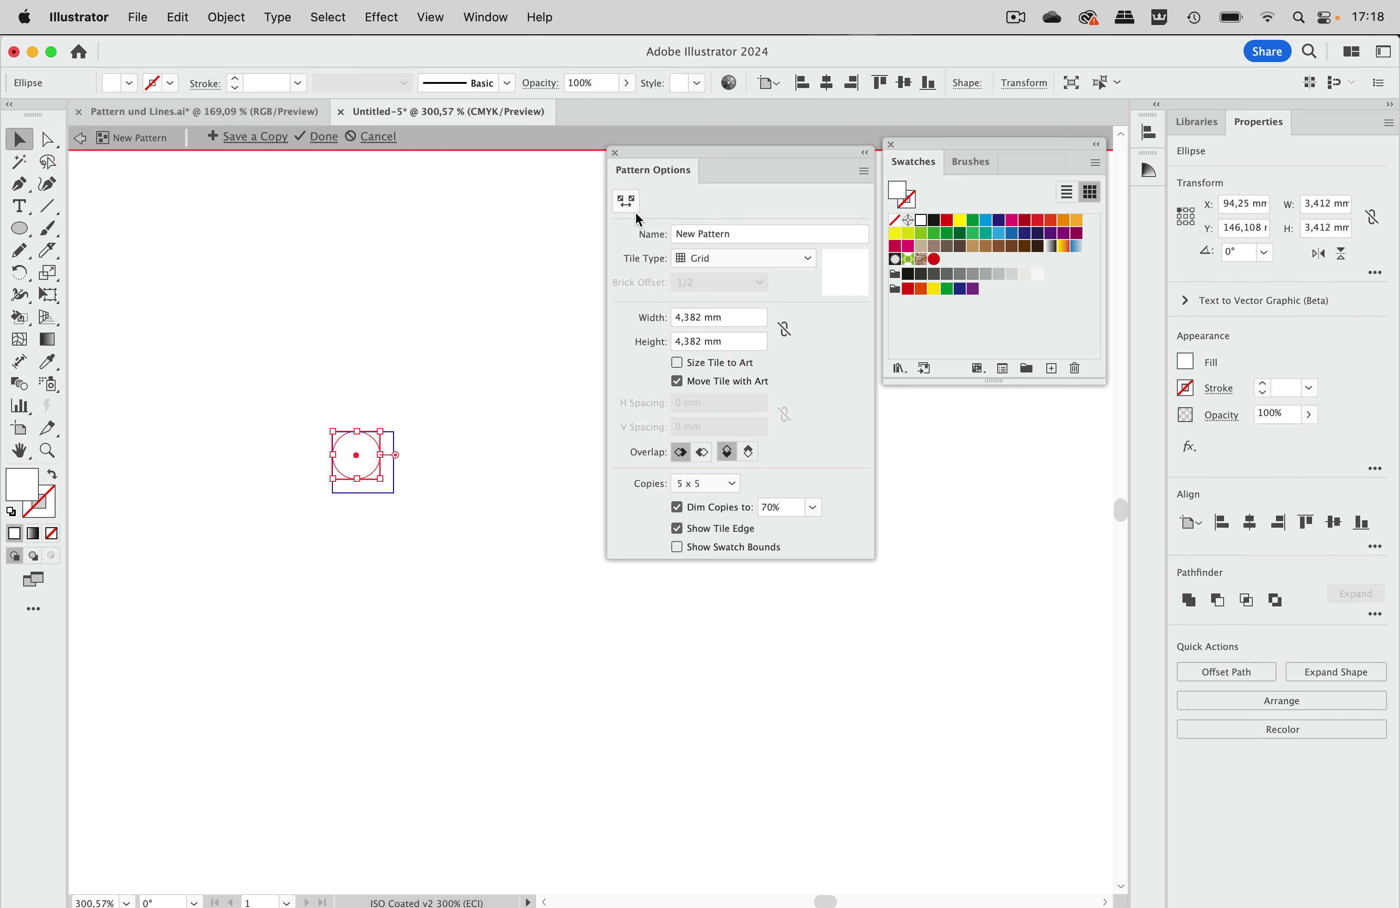
{"action": "left_click", "coordinate": [317, 137]}
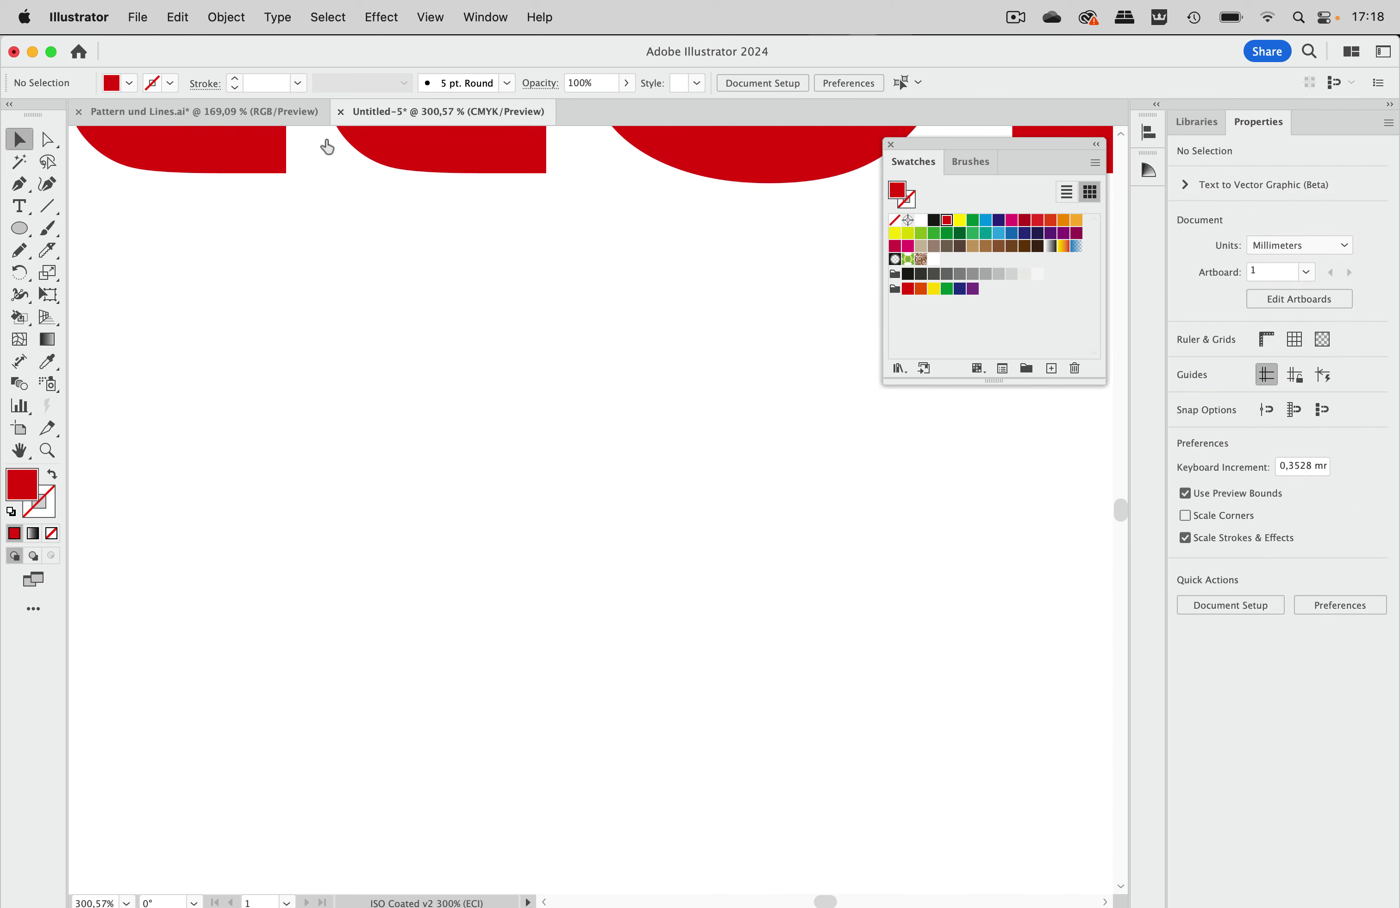
Add a new fill to the "Pattern" text's appearance and set it to the white dot pattern swatch
{"action": "key", "text": "super+0"}
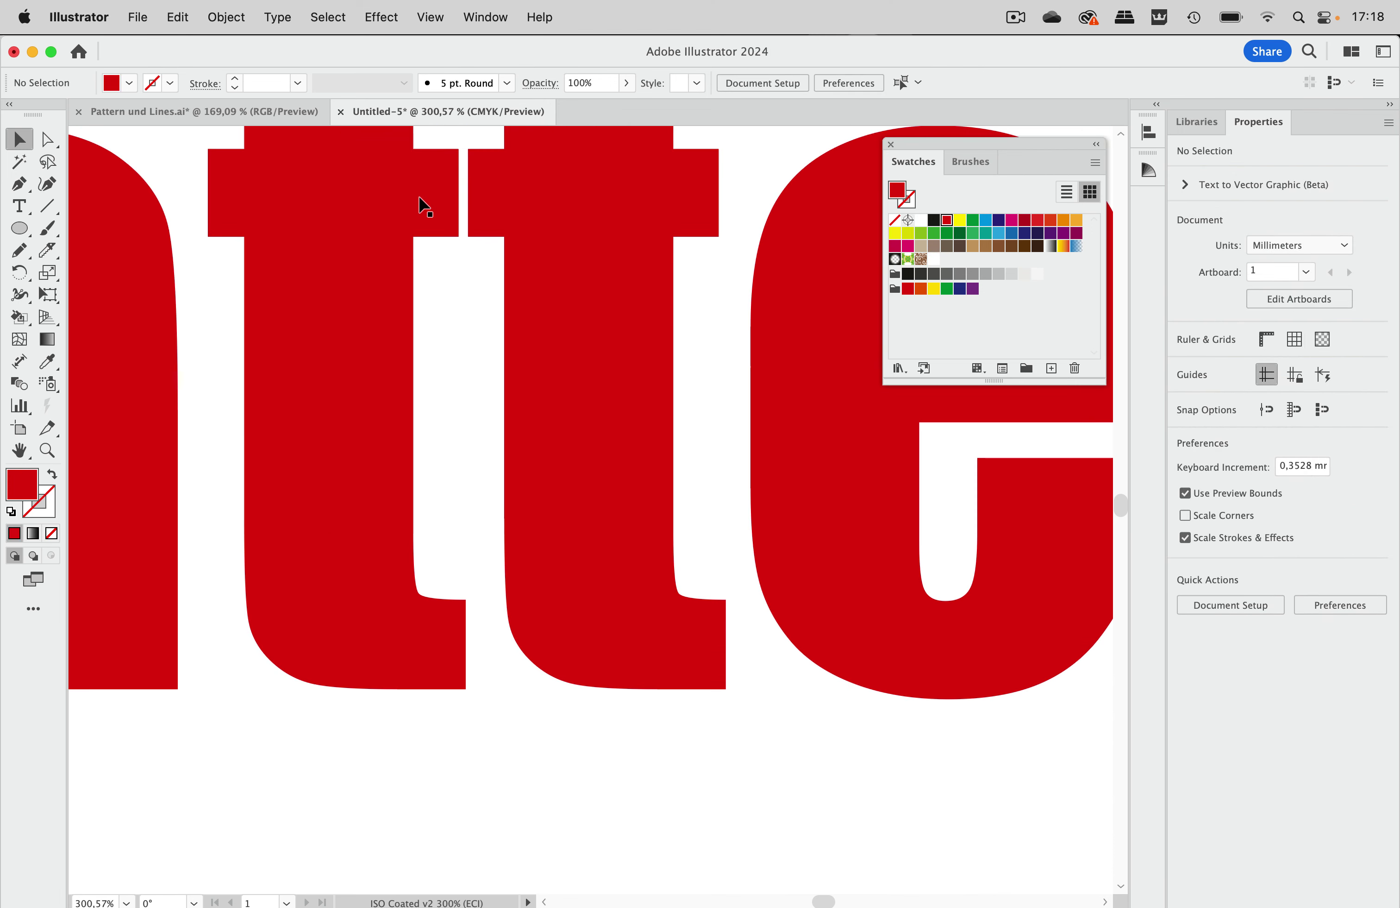
{"action": "left_click", "coordinate": [475, 293]}
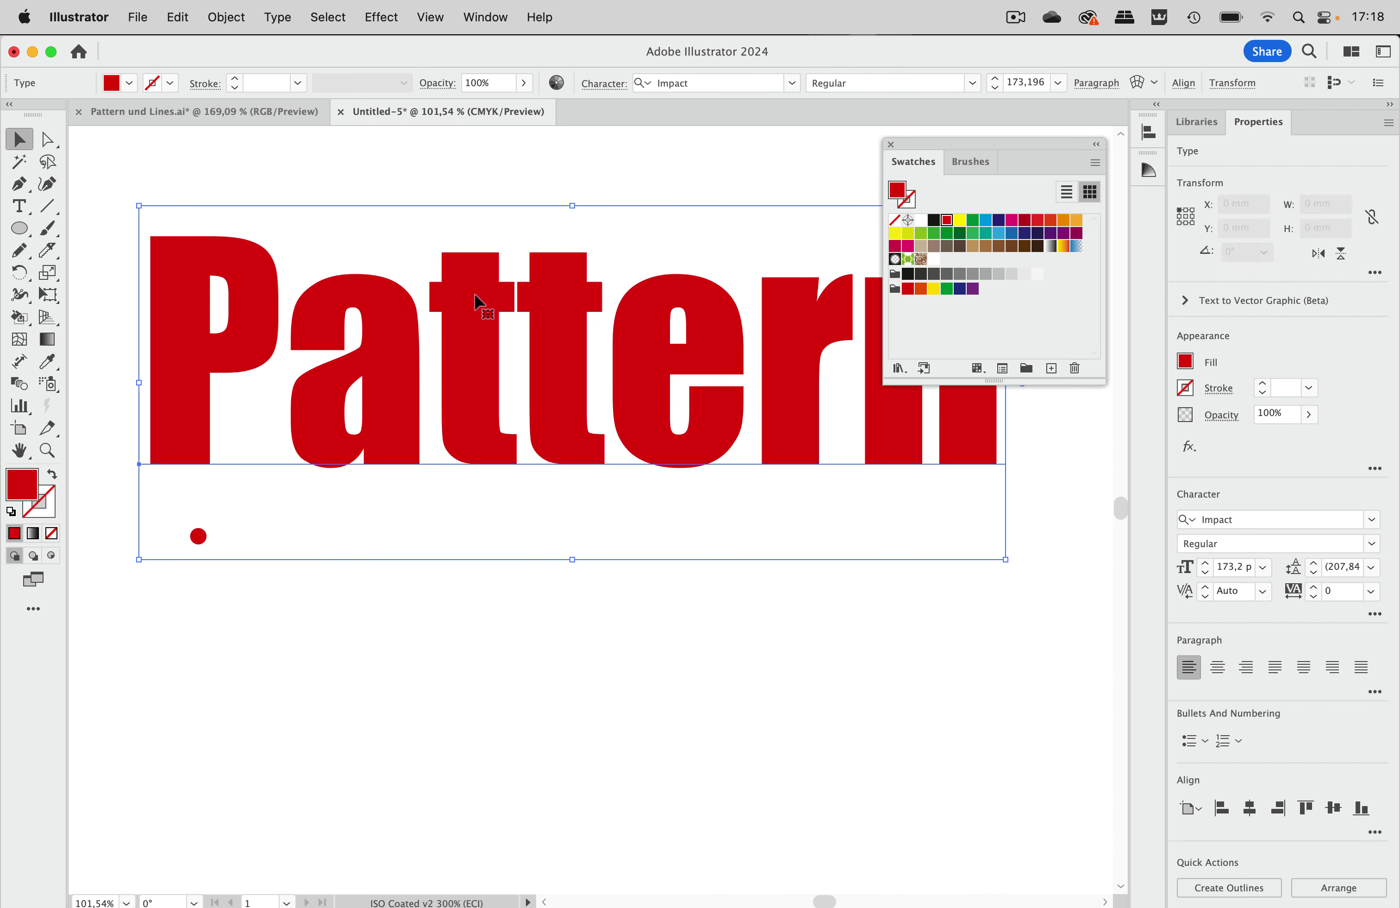
{"action": "left_click", "coordinate": [487, 17]}
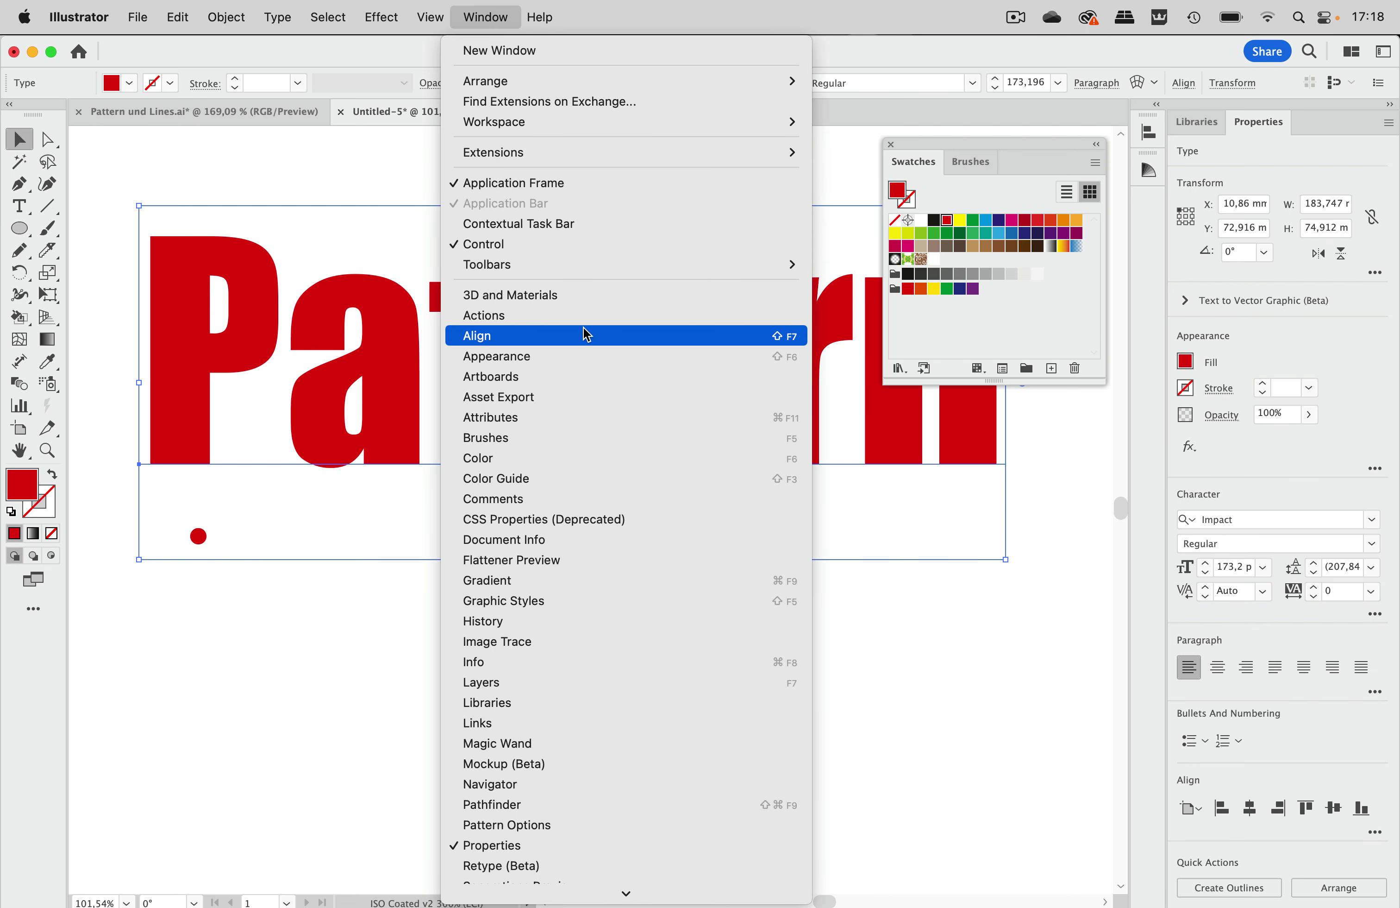
{"action": "left_click", "coordinate": [549, 357]}
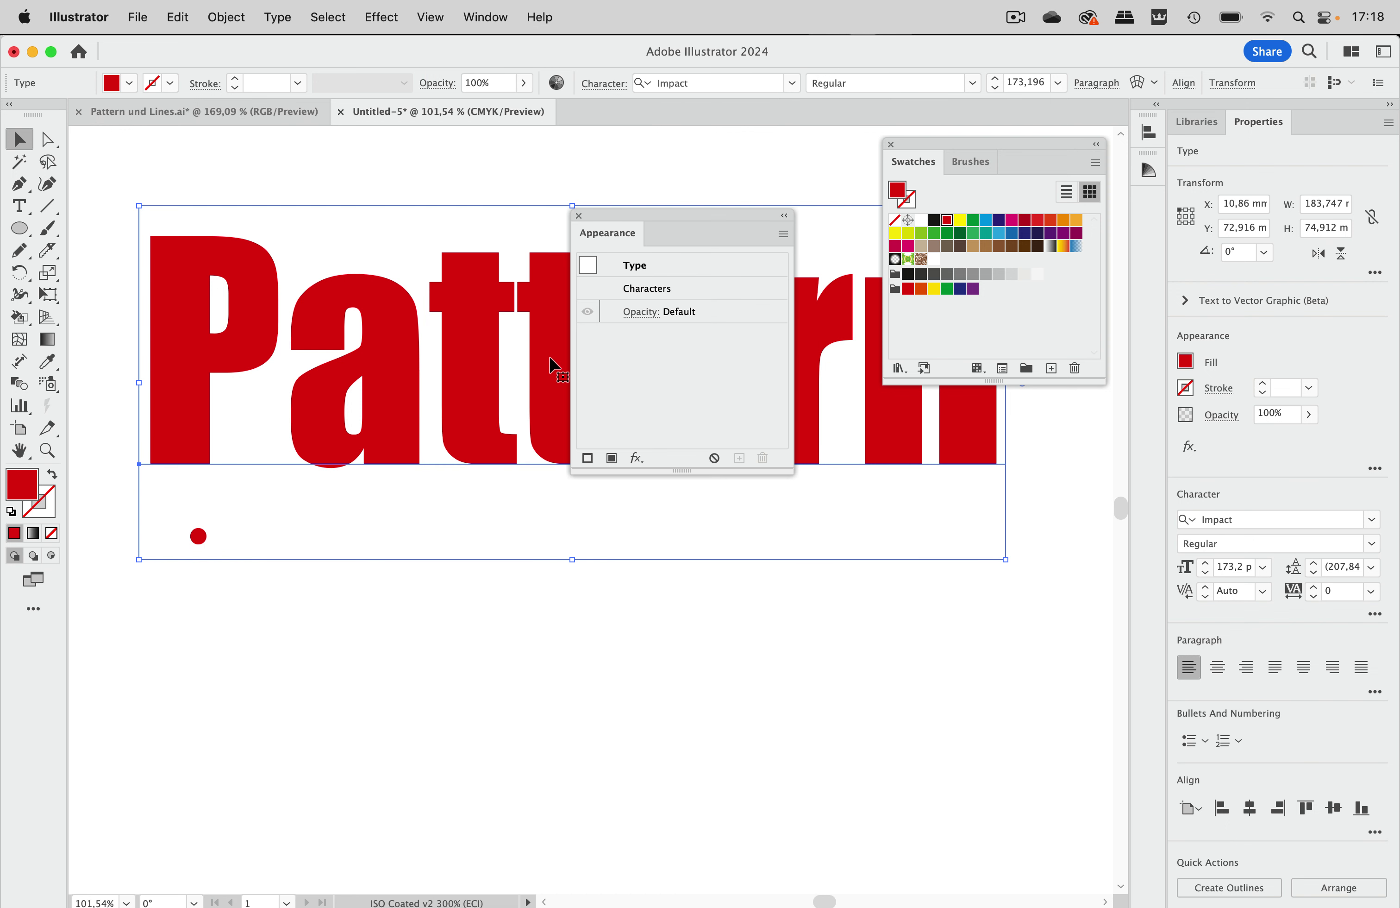
{"action": "left_click", "coordinate": [612, 459]}
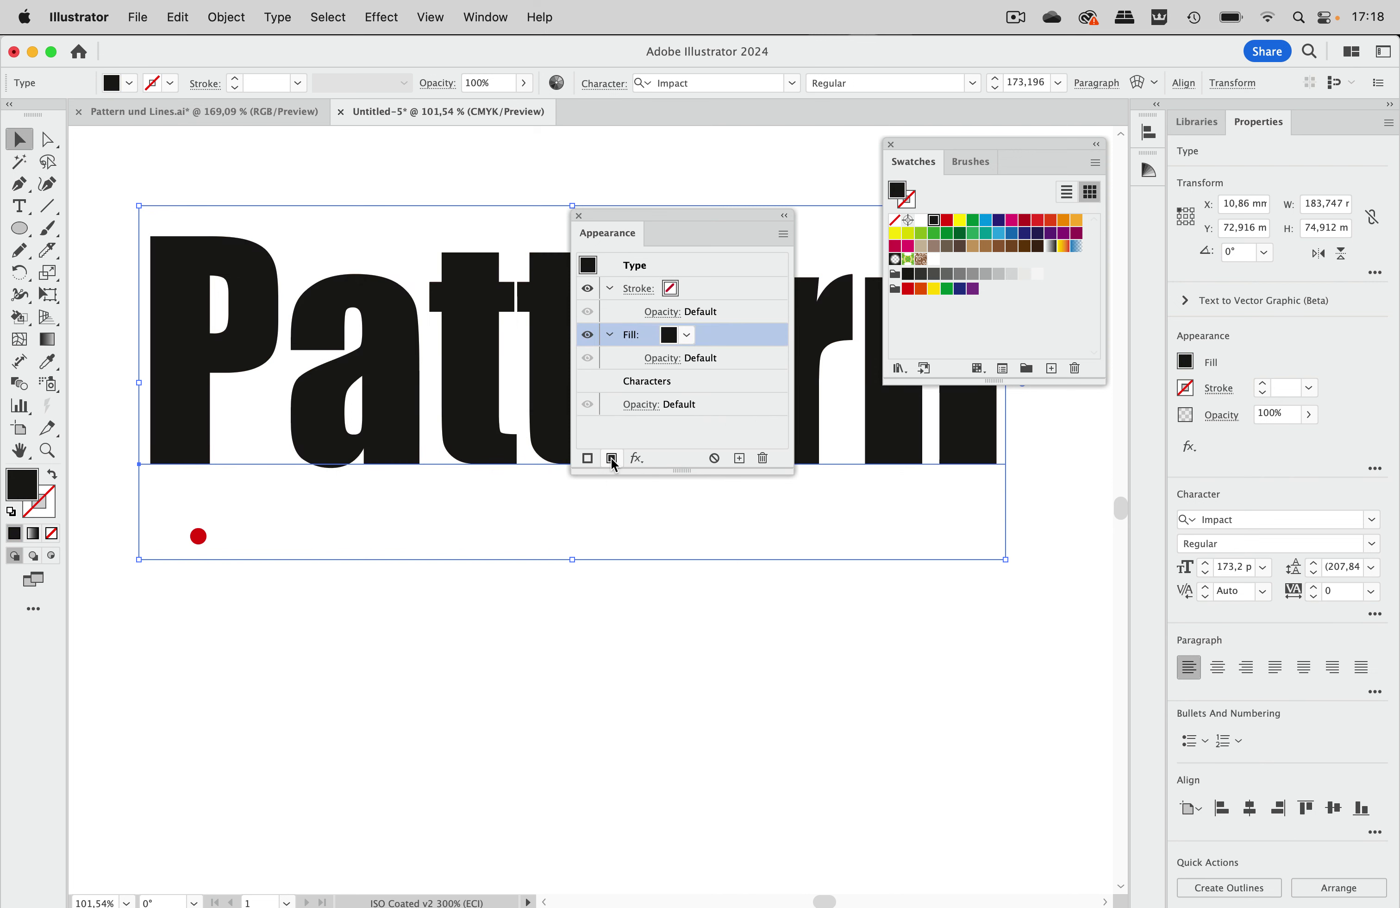
{"action": "left_click", "coordinate": [687, 335]}
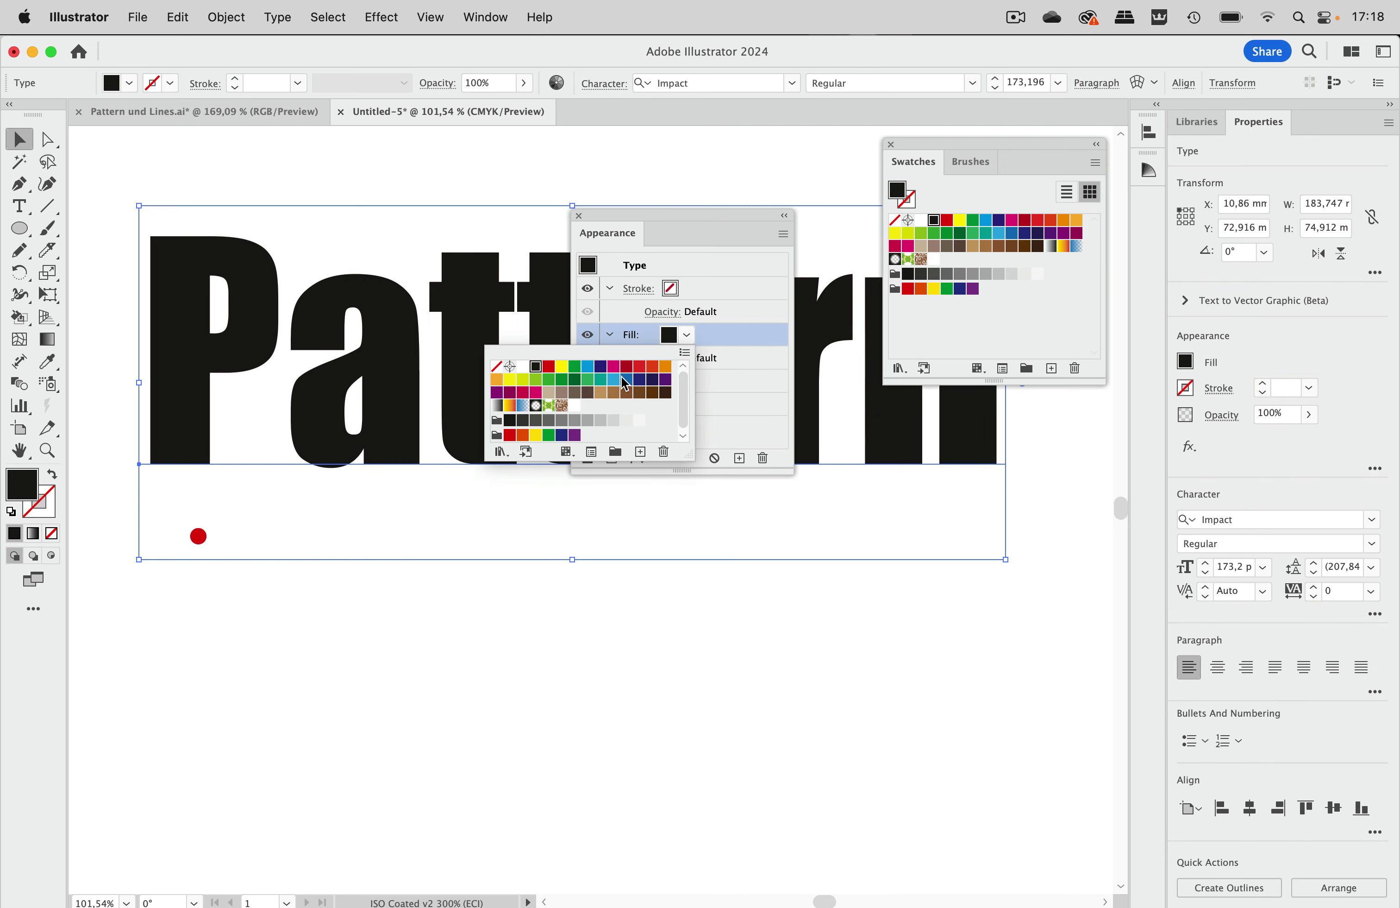
{"action": "left_click", "coordinate": [575, 406]}
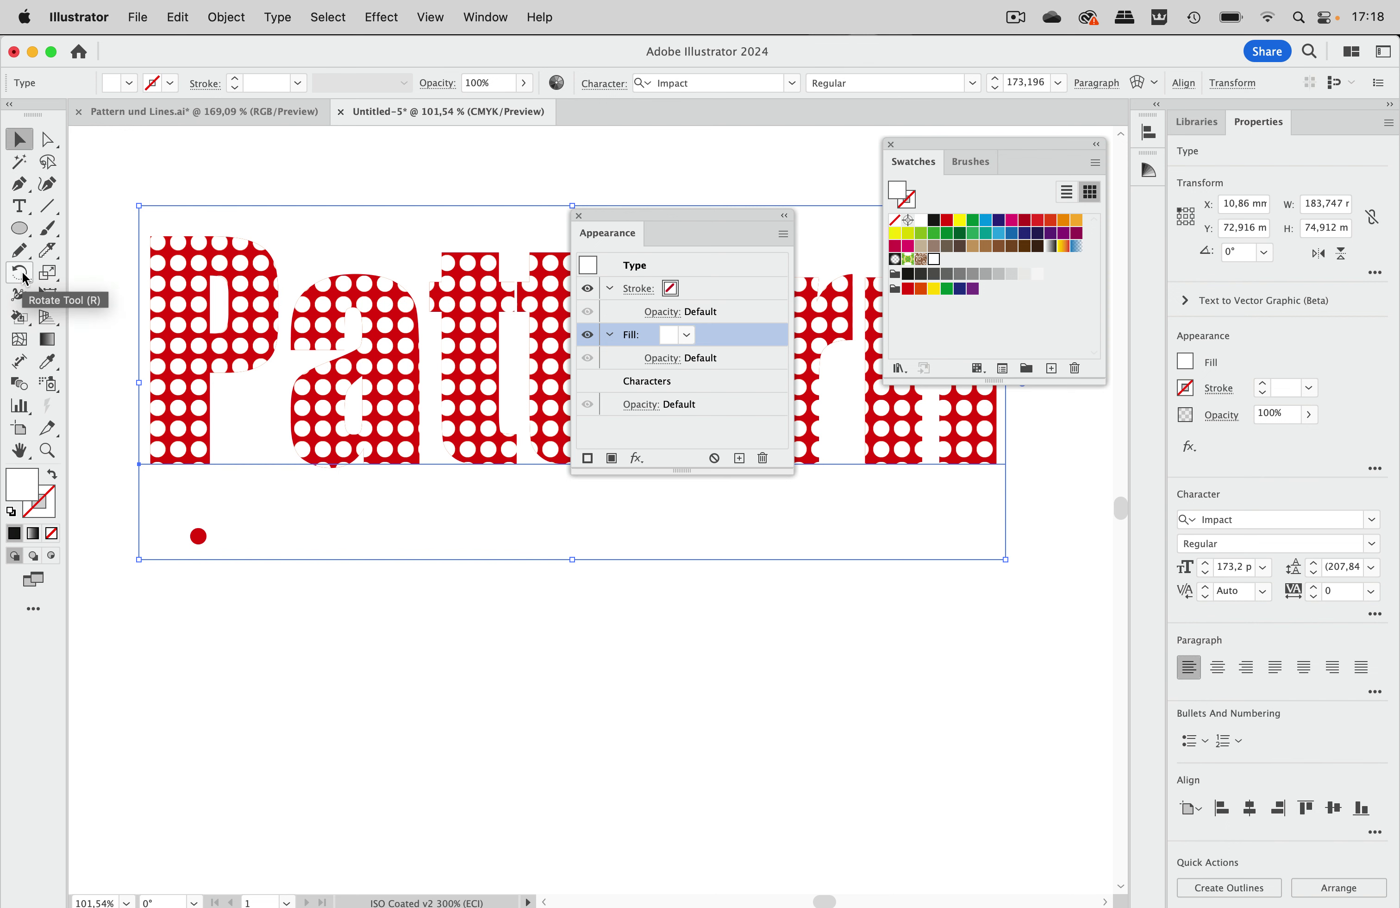
Rotate only the dot pattern fill of the "Pattern" text by 45°, without transforming the text object
{"action": "double_click", "coordinate": [19, 272]}
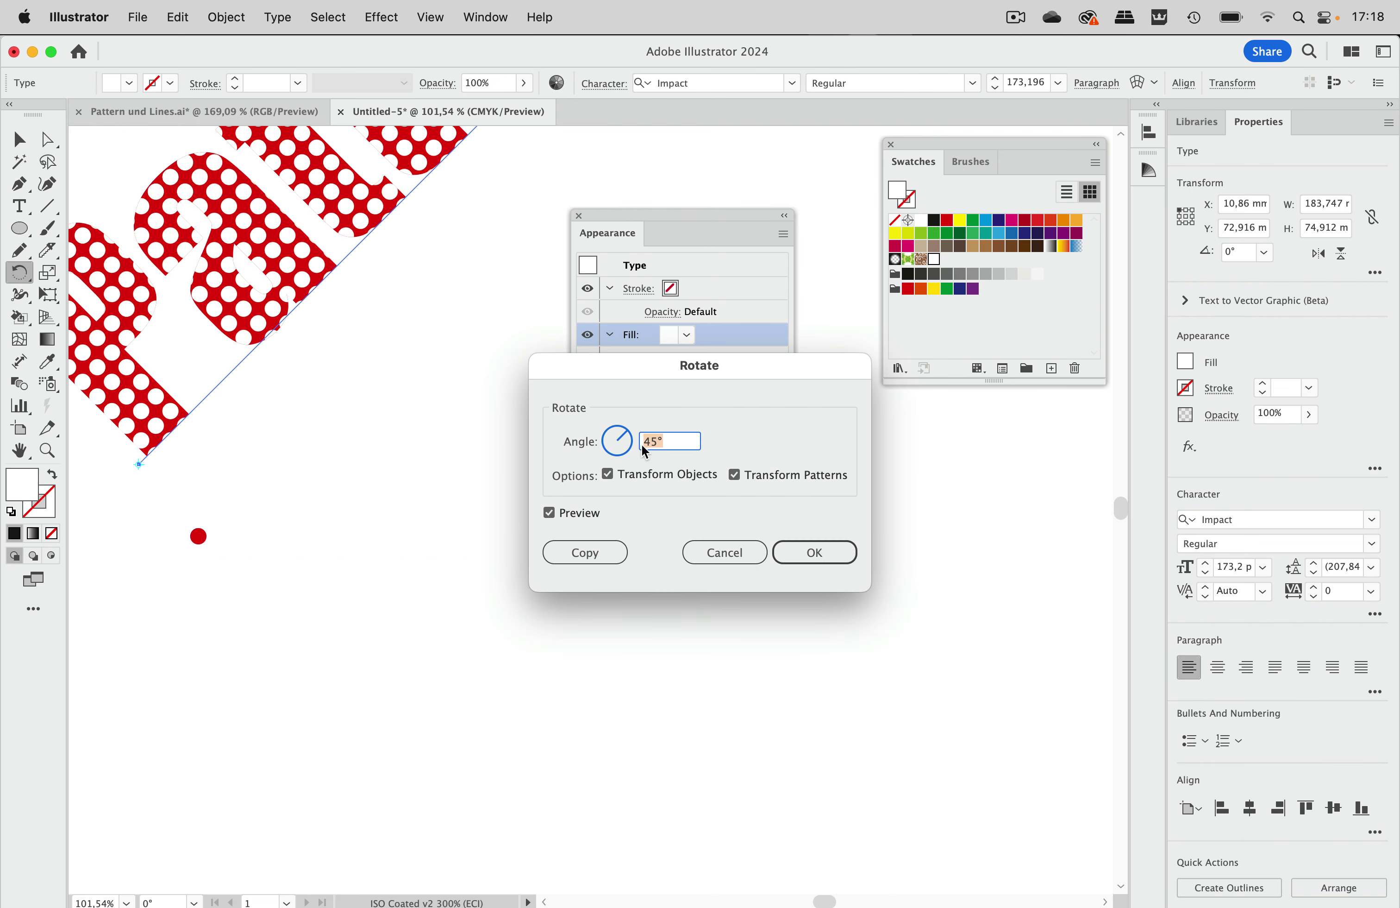
{"action": "left_click", "coordinate": [607, 475]}
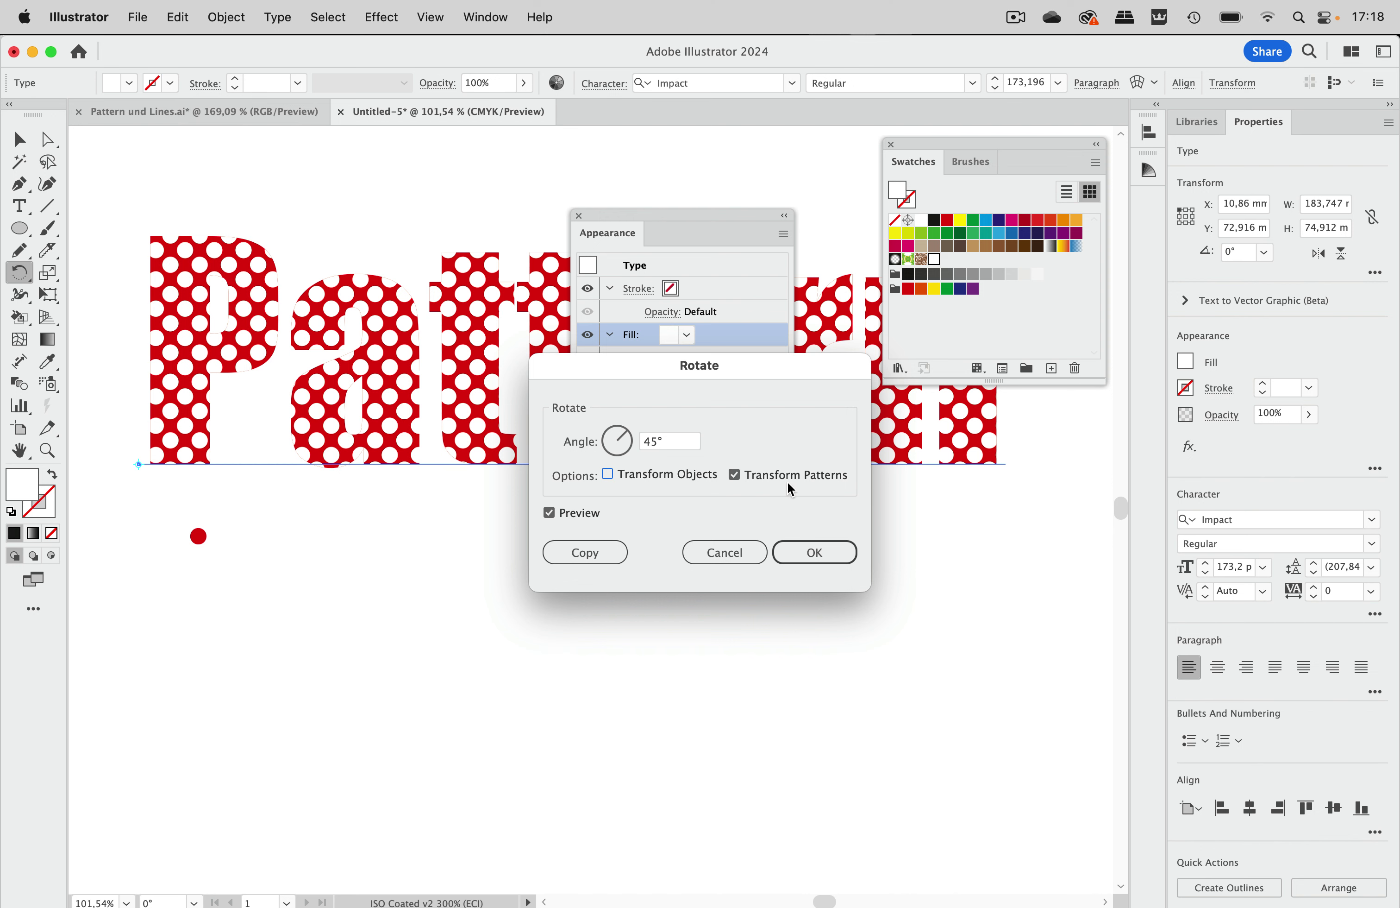
{"action": "left_click", "coordinate": [816, 556]}
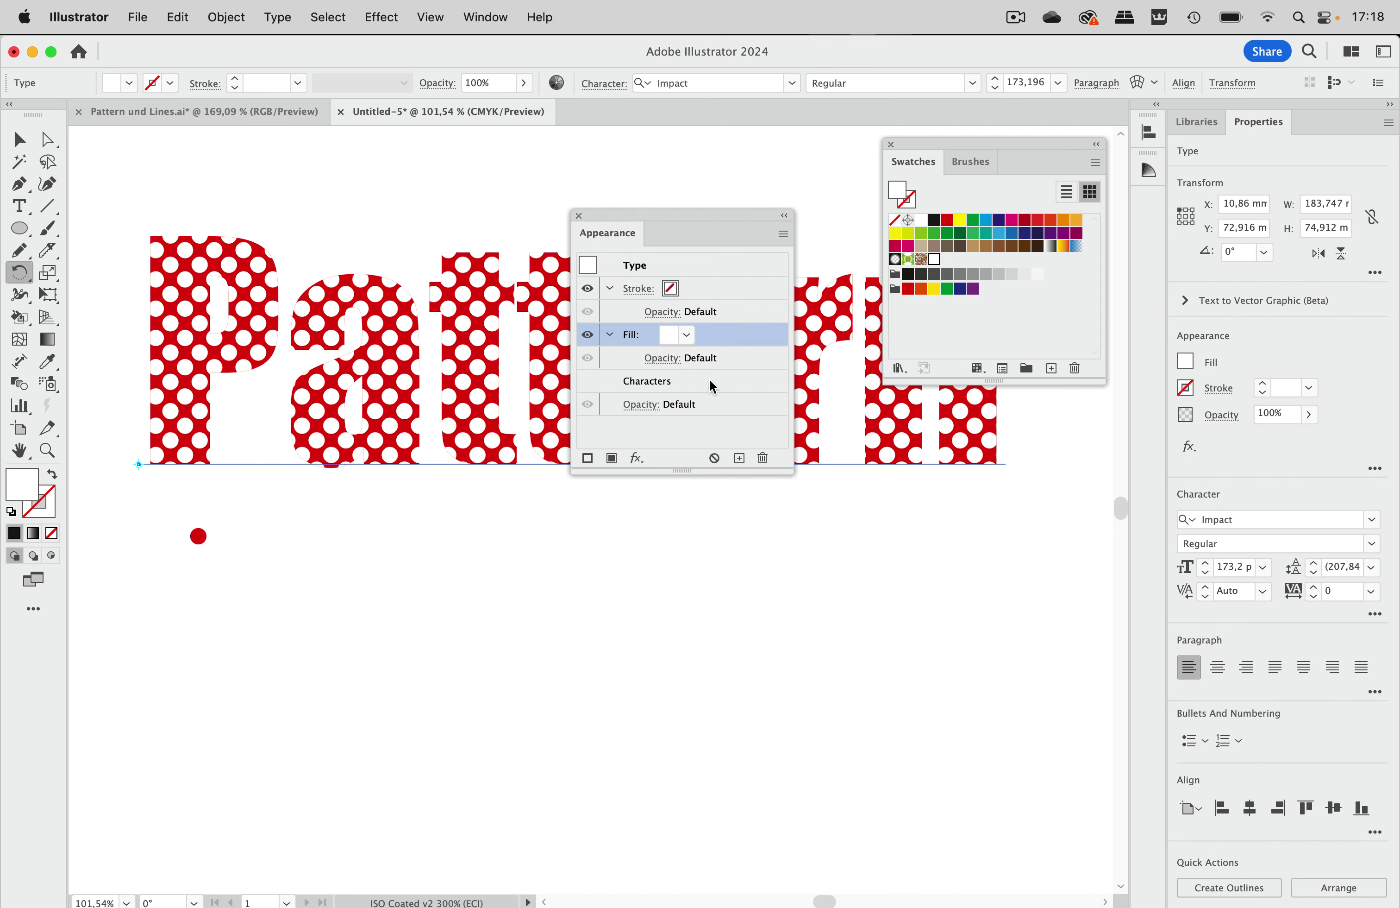
Move the Appearance panel off the lettering and delete the leftover small red circle below the text
{"action": "left_click_drag", "start_coordinate": [689, 221], "coordinate": [758, 392]}
{"action": "key", "text": "v"}
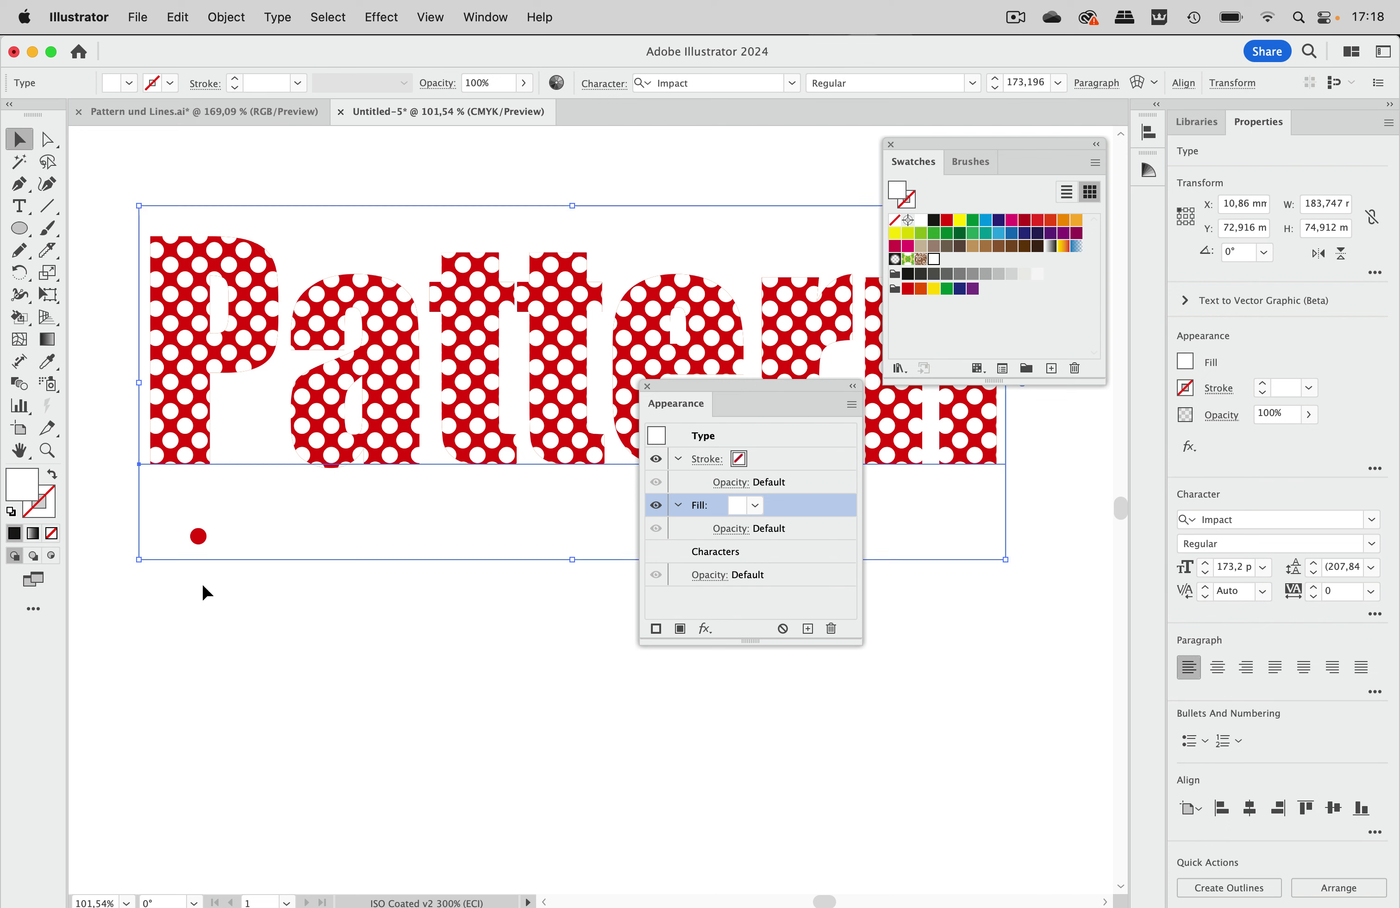
{"action": "left_click", "coordinate": [205, 560]}
{"action": "left_click", "coordinate": [164, 690]}
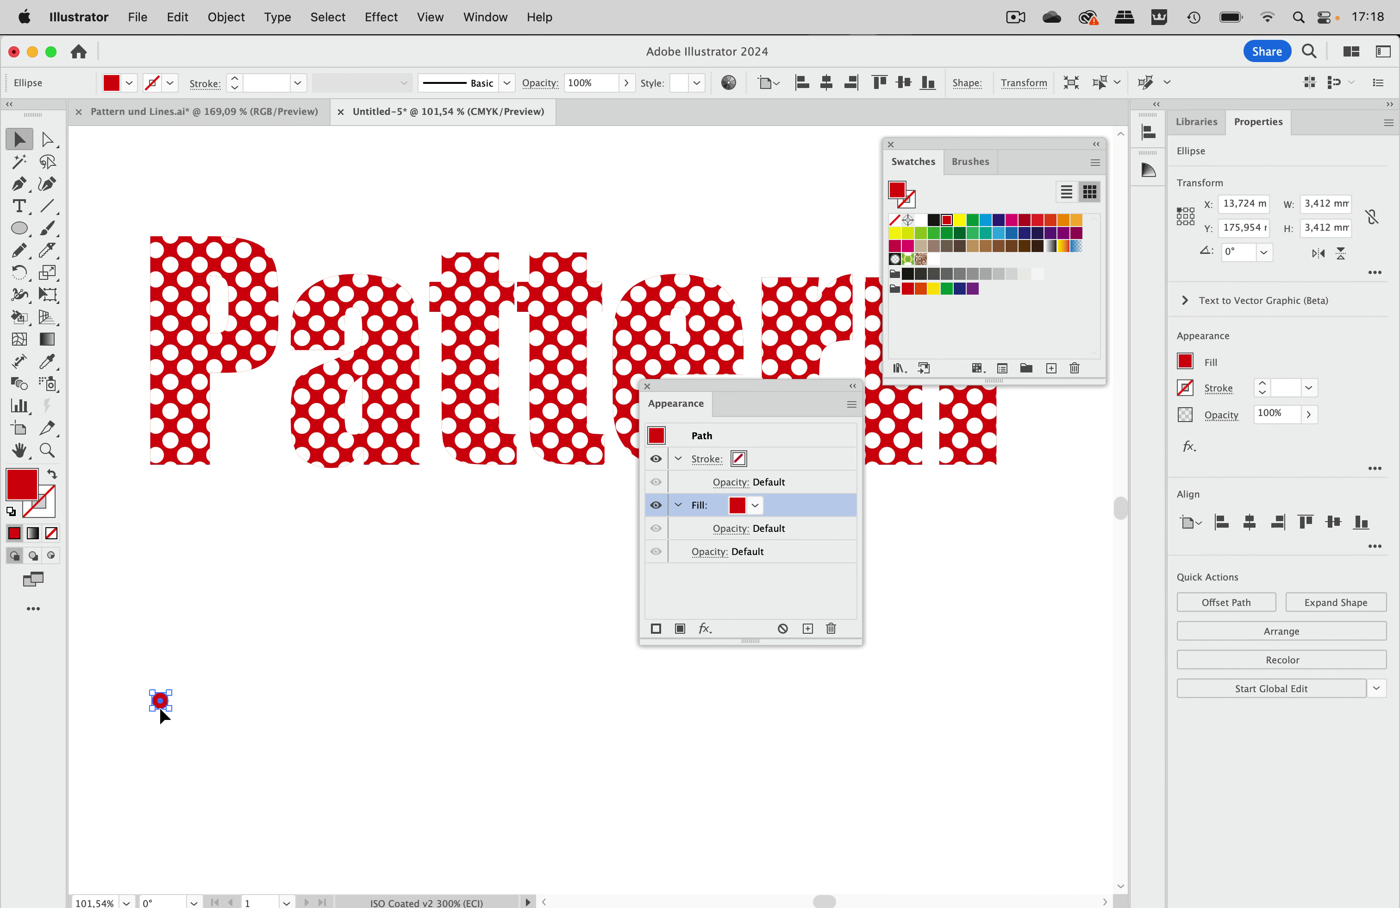
{"action": "key", "text": "Delete"}
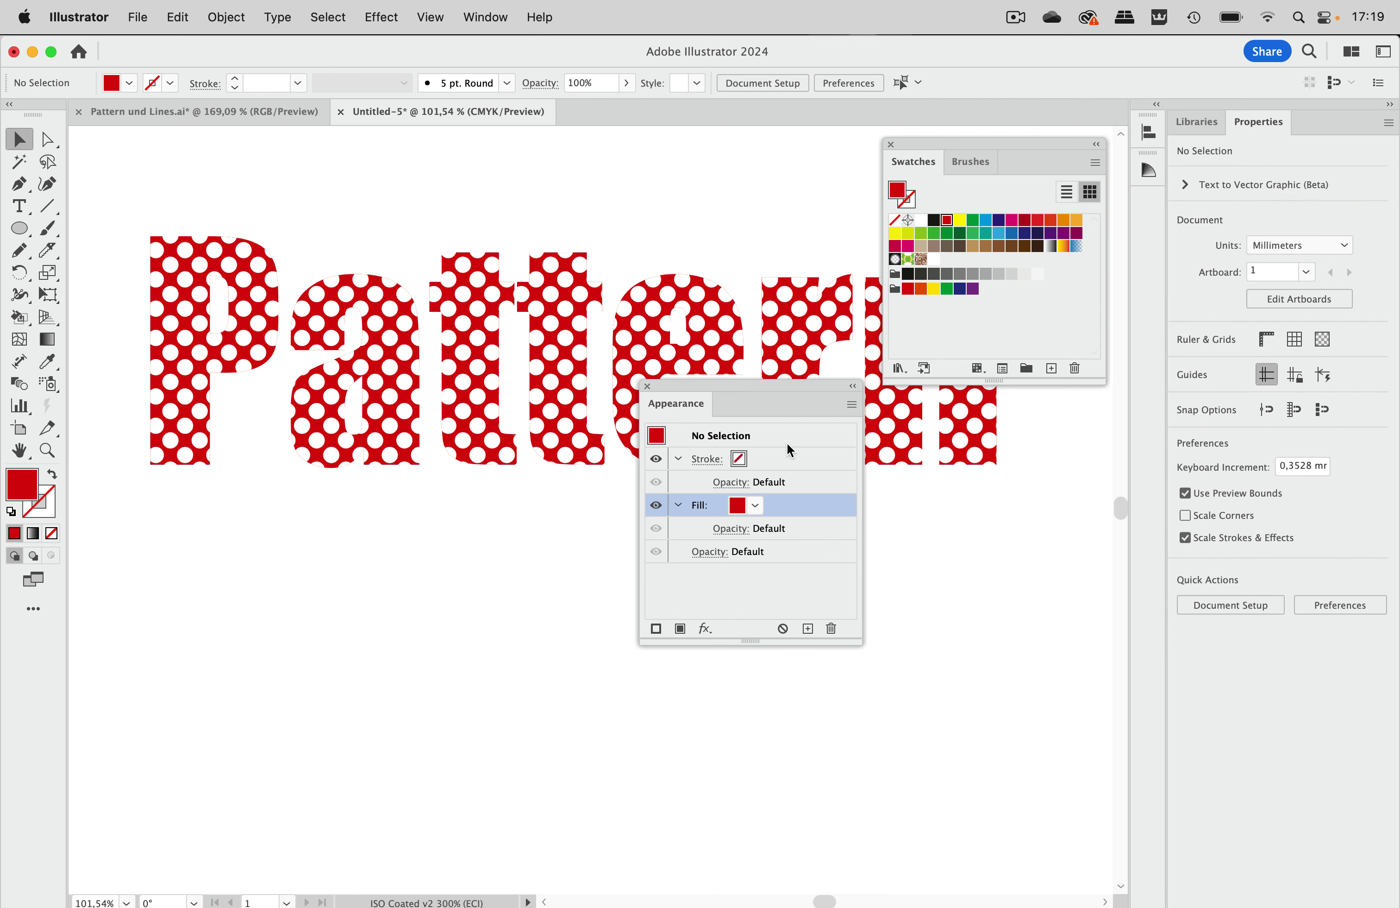
Give the "Pattern" text a black stroke with a weight of 3 pt
{"action": "left_click", "coordinate": [594, 405]}
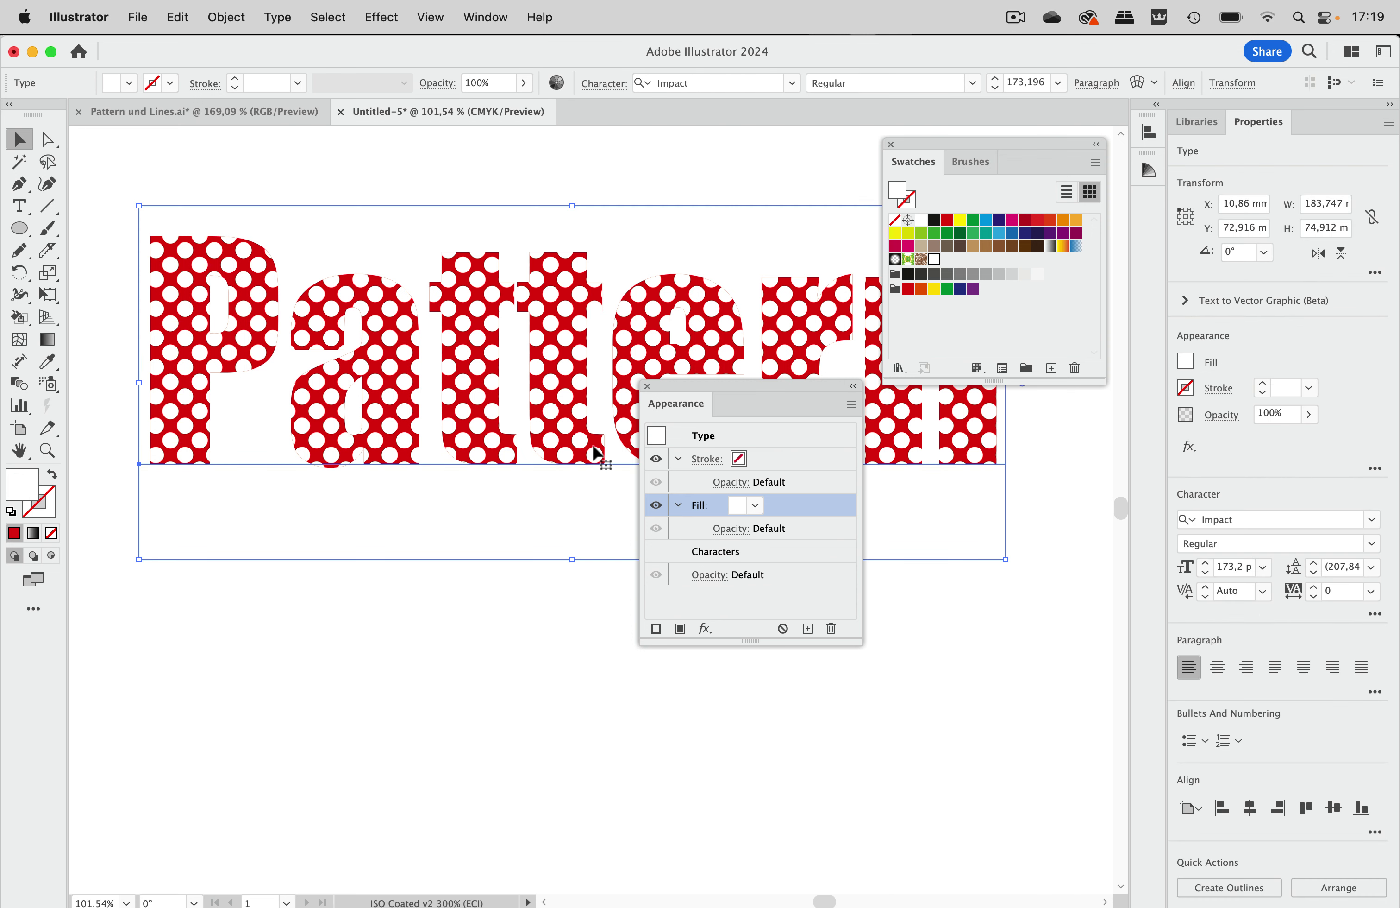
{"action": "left_click", "coordinate": [741, 464]}
{"action": "left_click", "coordinate": [755, 460]}
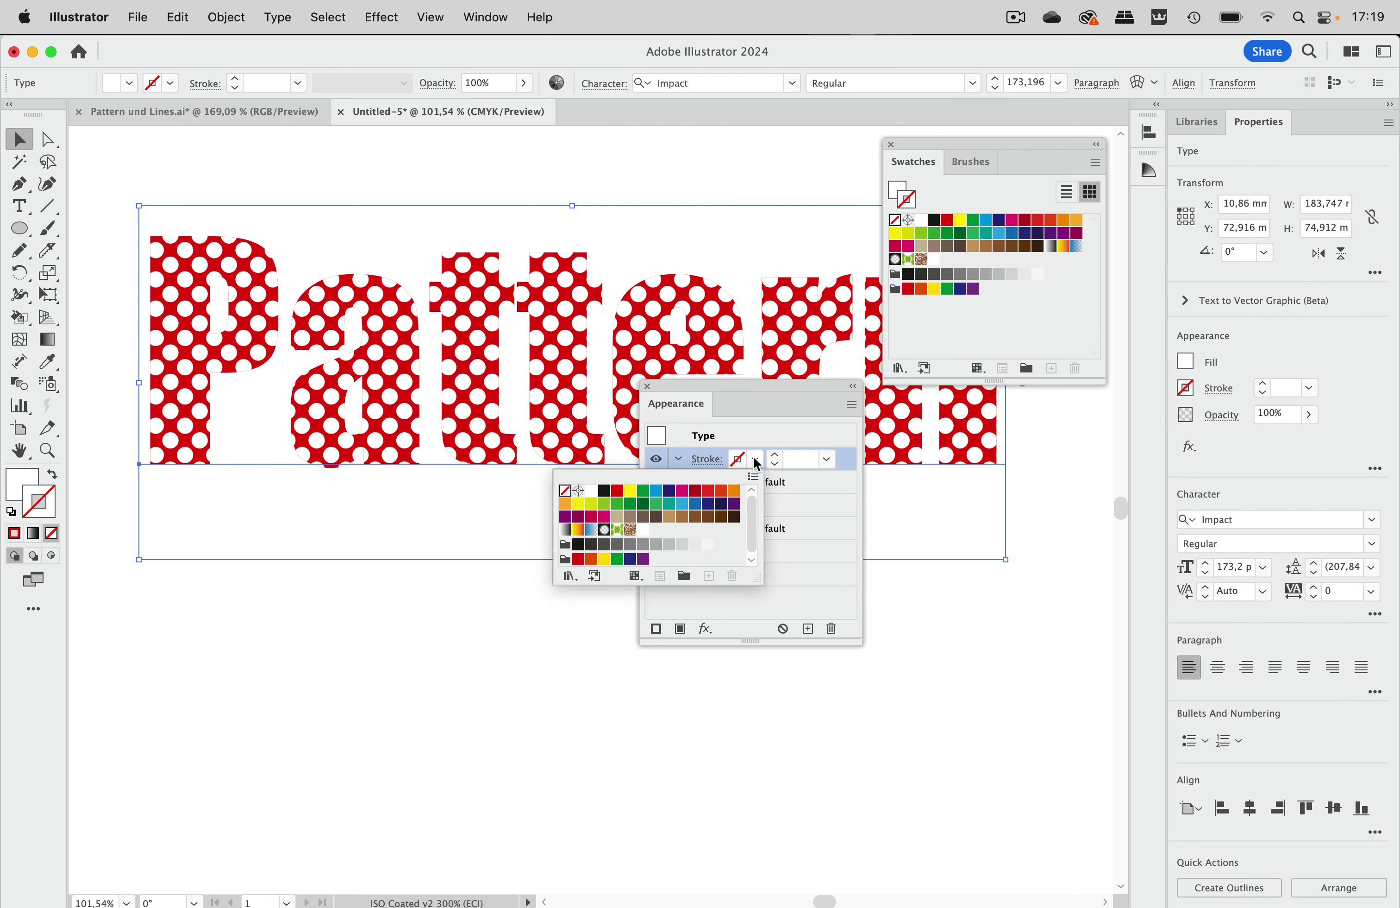
{"action": "left_click", "coordinate": [605, 491]}
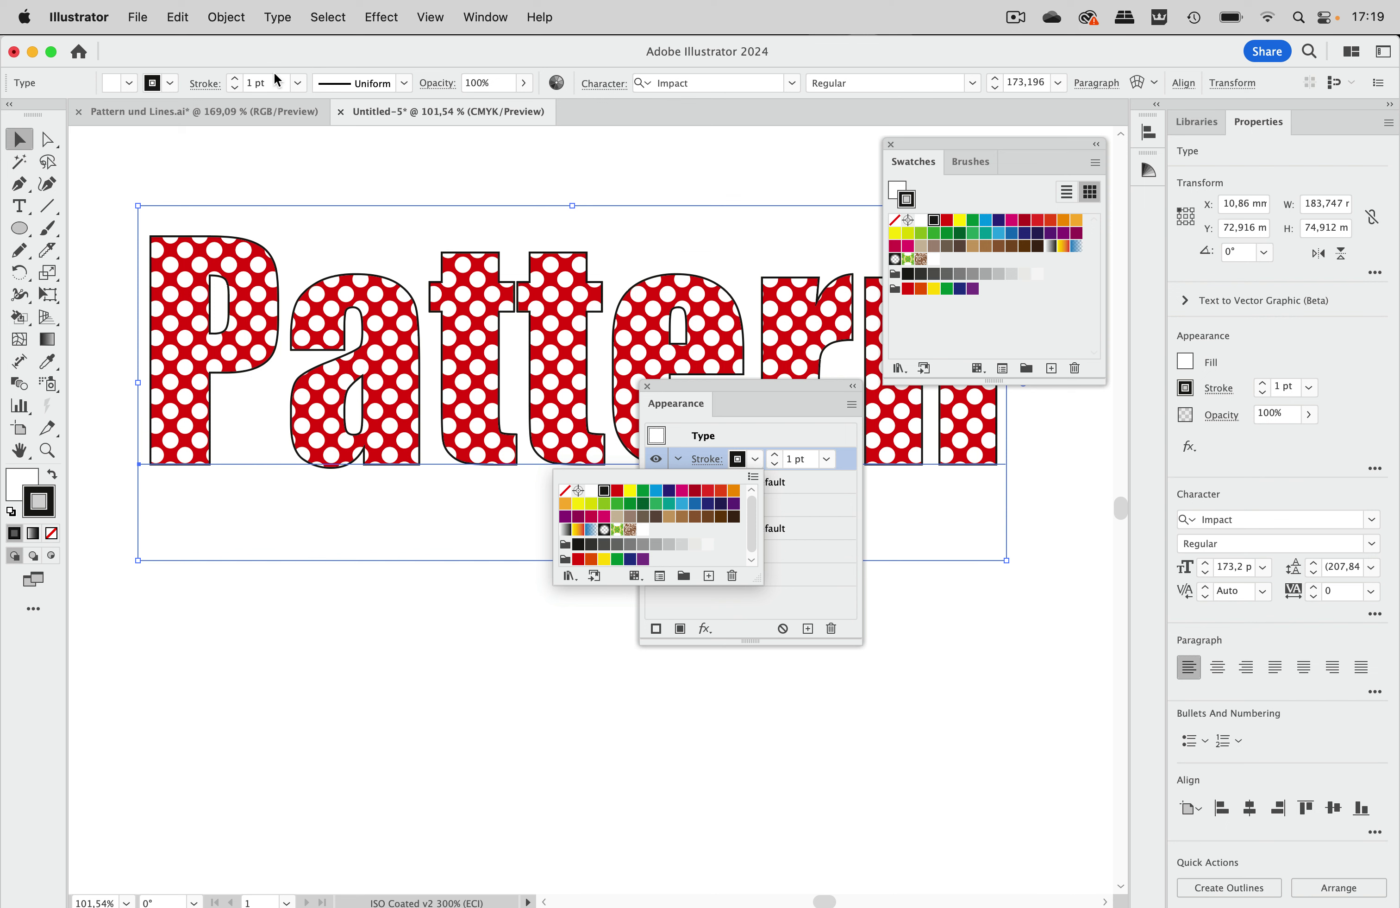
{"action": "left_click", "coordinate": [236, 77]}
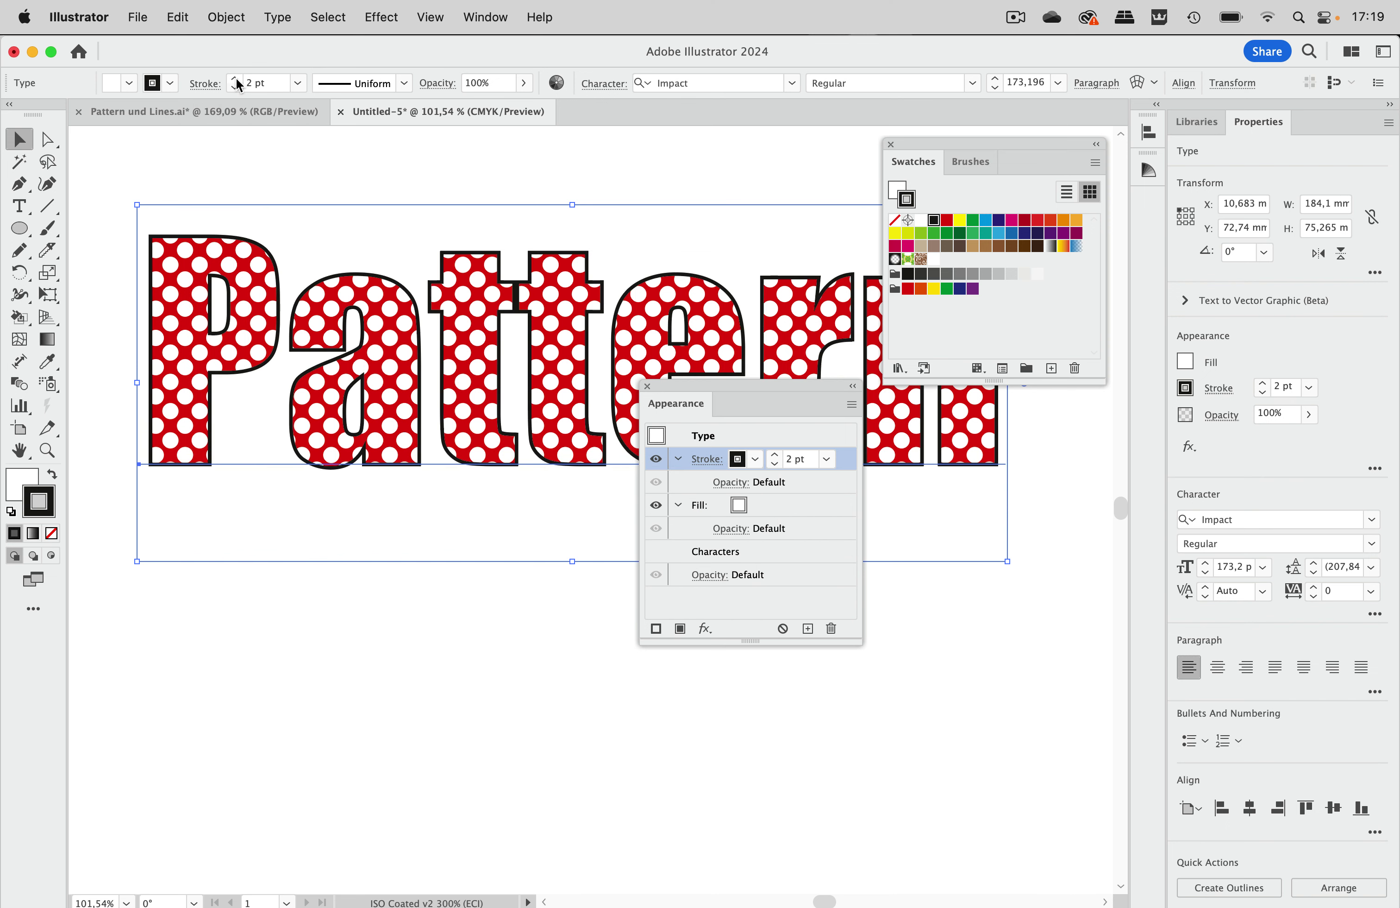
{"action": "left_click", "coordinate": [236, 78]}
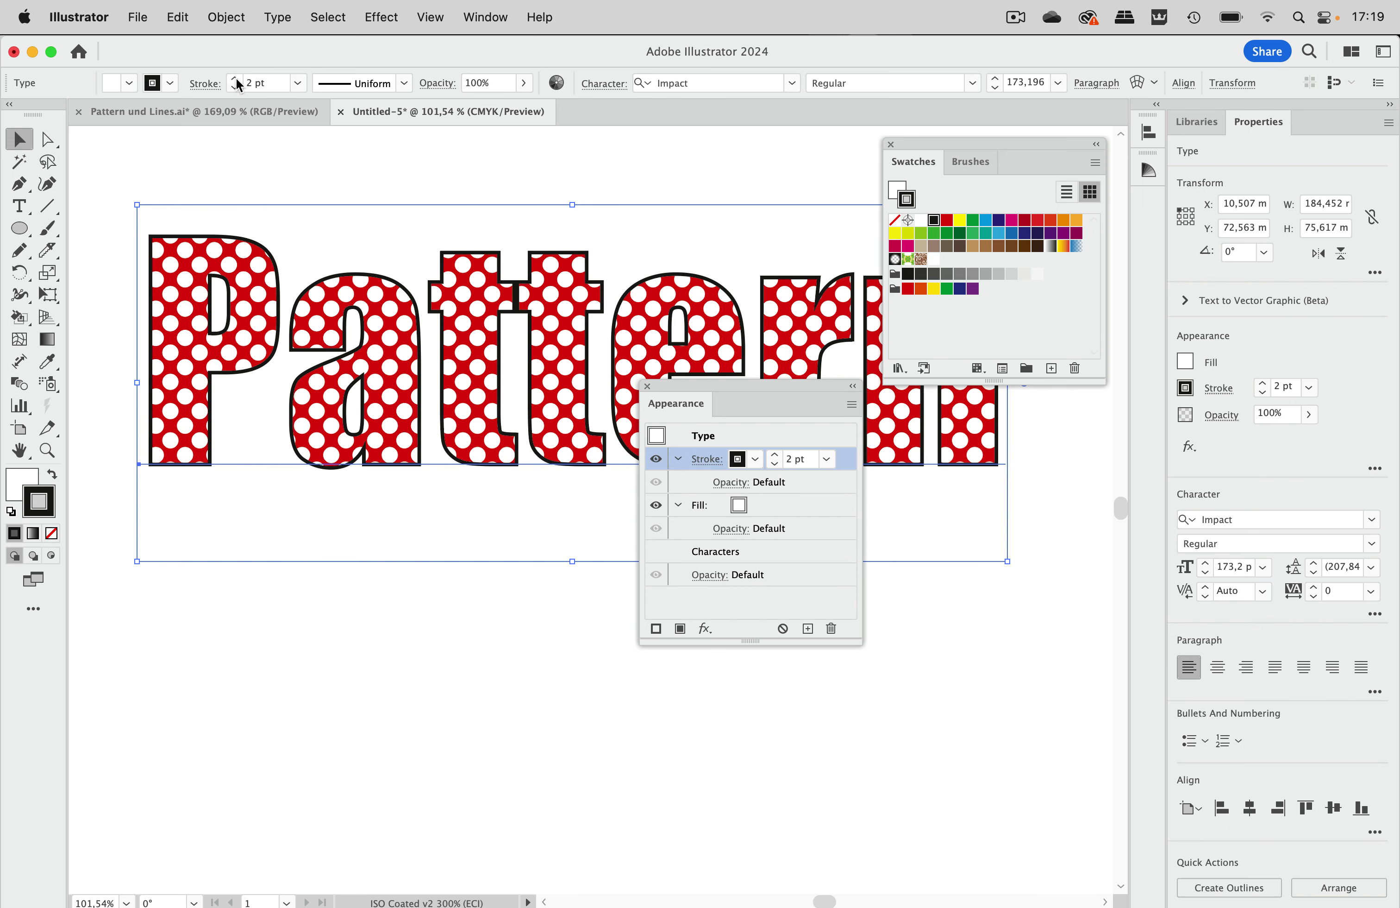
{"action": "left_click", "coordinate": [206, 83]}
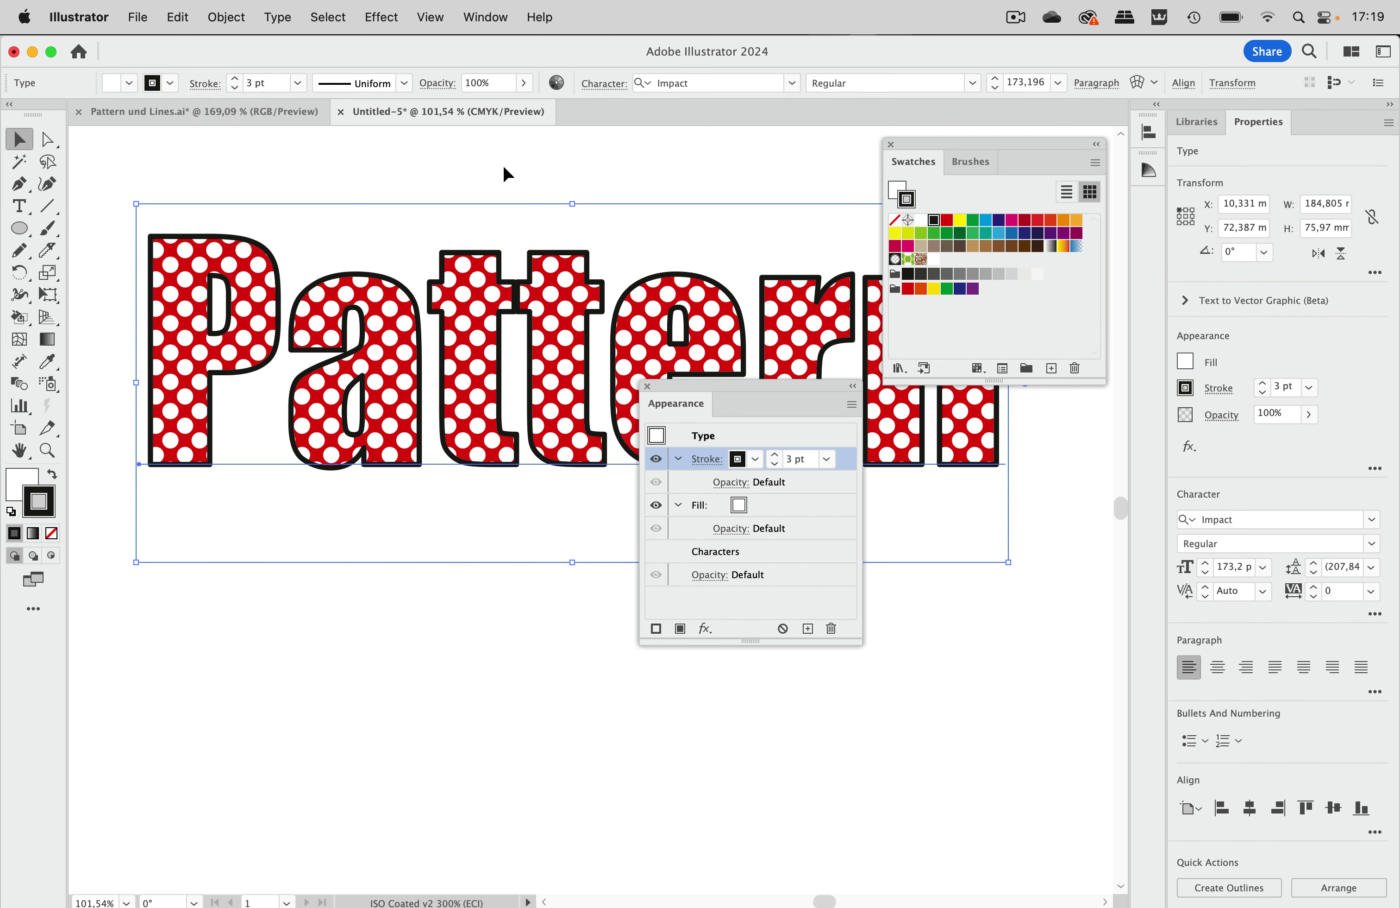
Apply a Roughen effect to the text's stroke with 1% relative size, detail 5/in and smooth points, and set the stroke weight to 2 pt
{"action": "scroll", "coordinate": [458, 343], "scroll_direction": "up", "scroll_amount": 5}
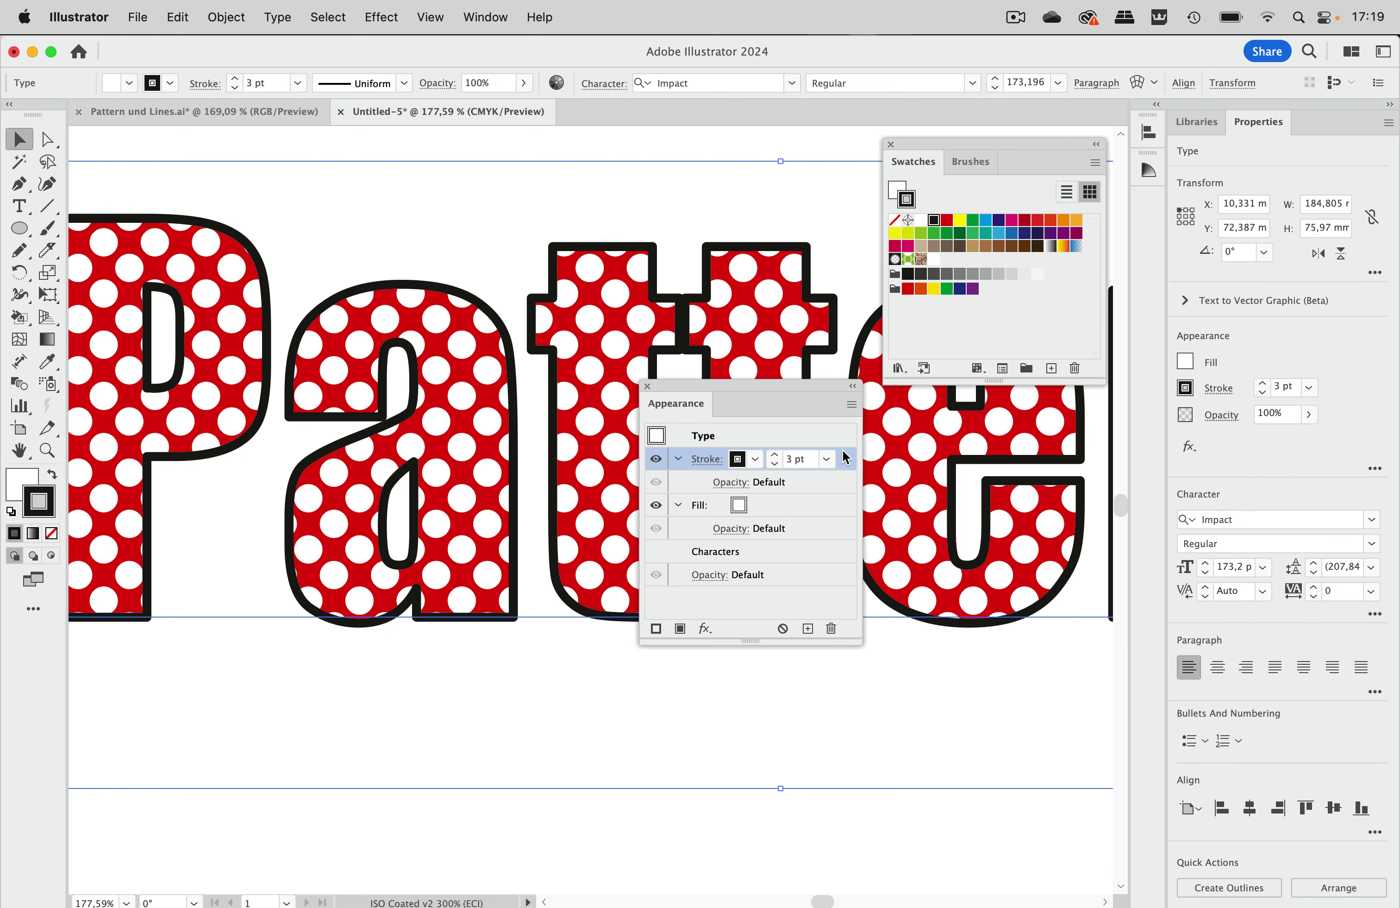
{"action": "left_click", "coordinate": [381, 18]}
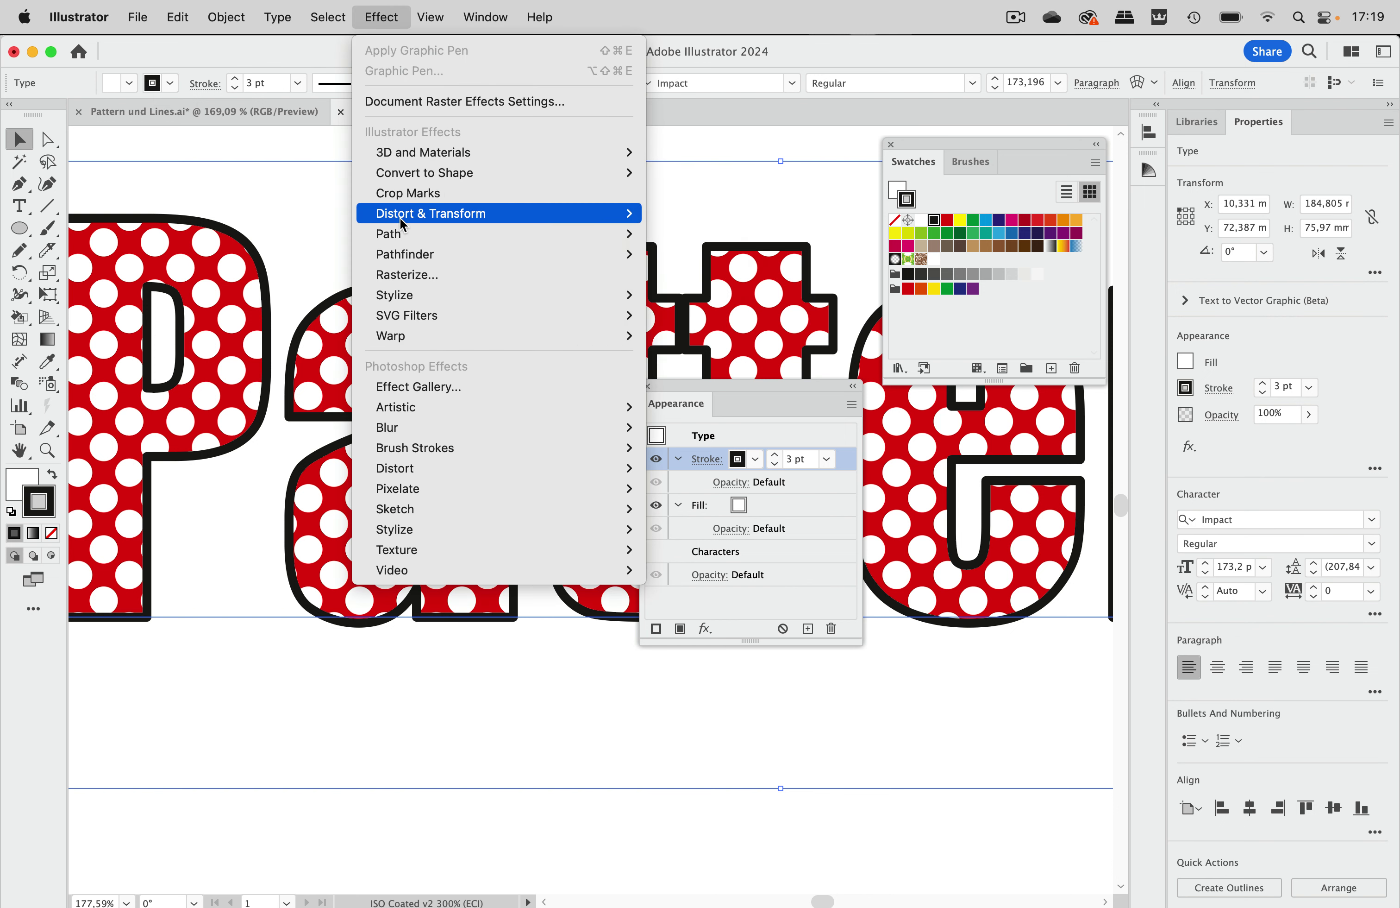
{"action": "mouse_move", "coordinate": [546, 212]}
{"action": "left_click", "coordinate": [704, 262]}
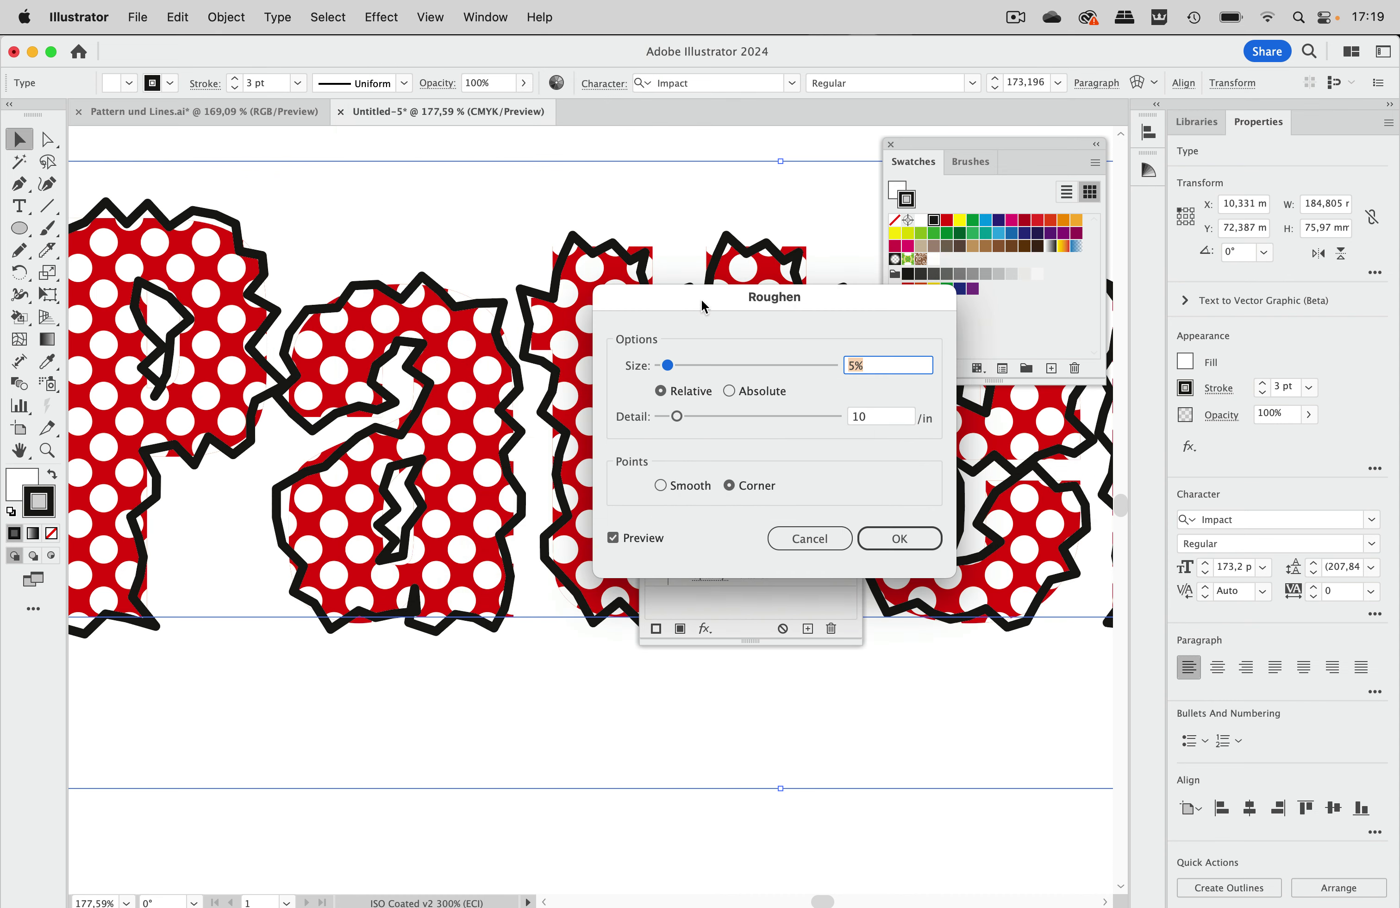
{"action": "left_click_drag", "start_coordinate": [700, 299], "coordinate": [354, 525]}
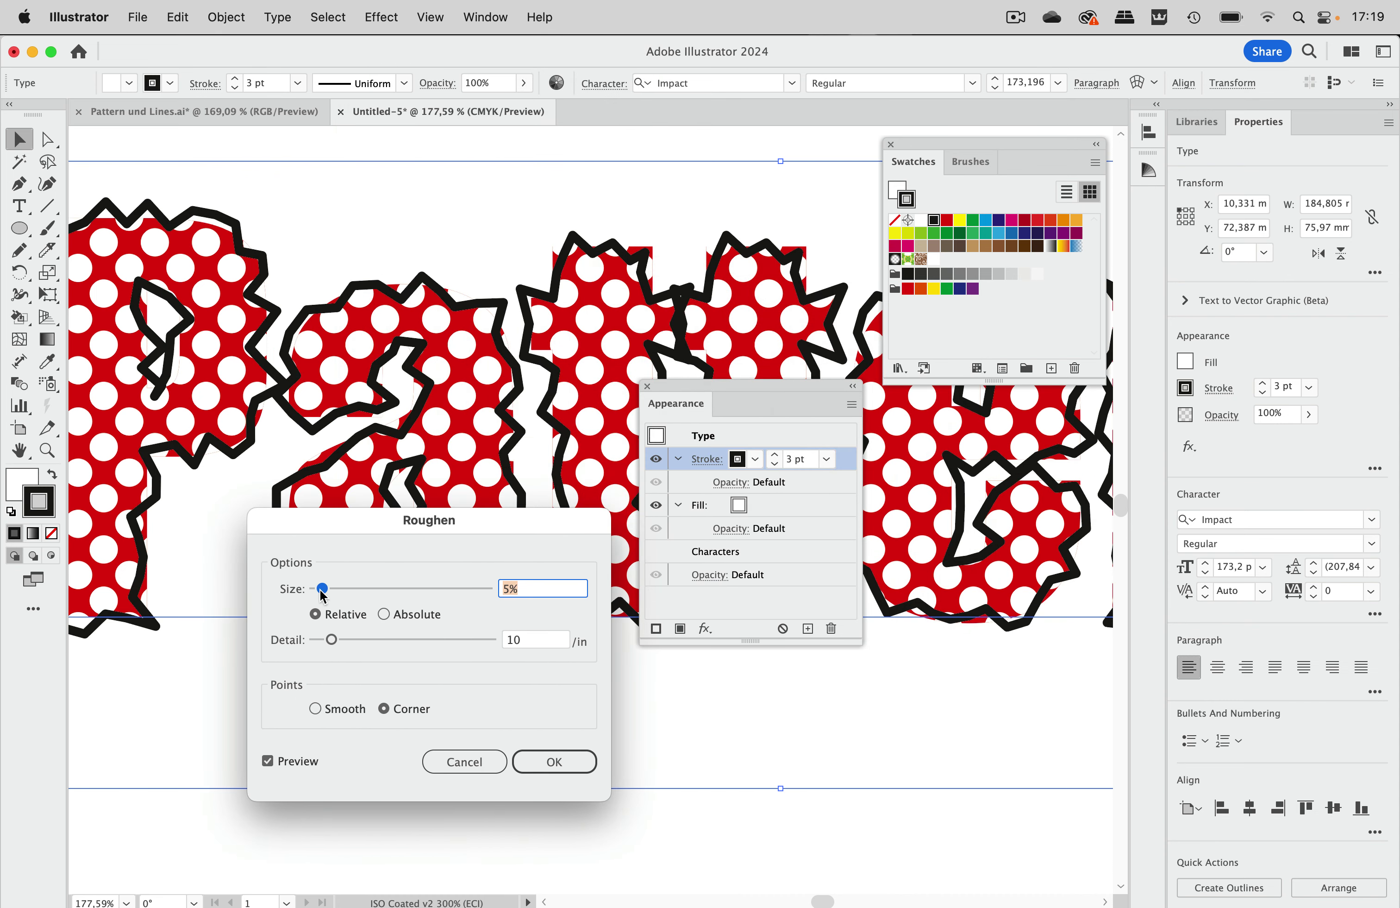
{"action": "left_click_drag", "start_coordinate": [322, 588], "coordinate": [313, 591]}
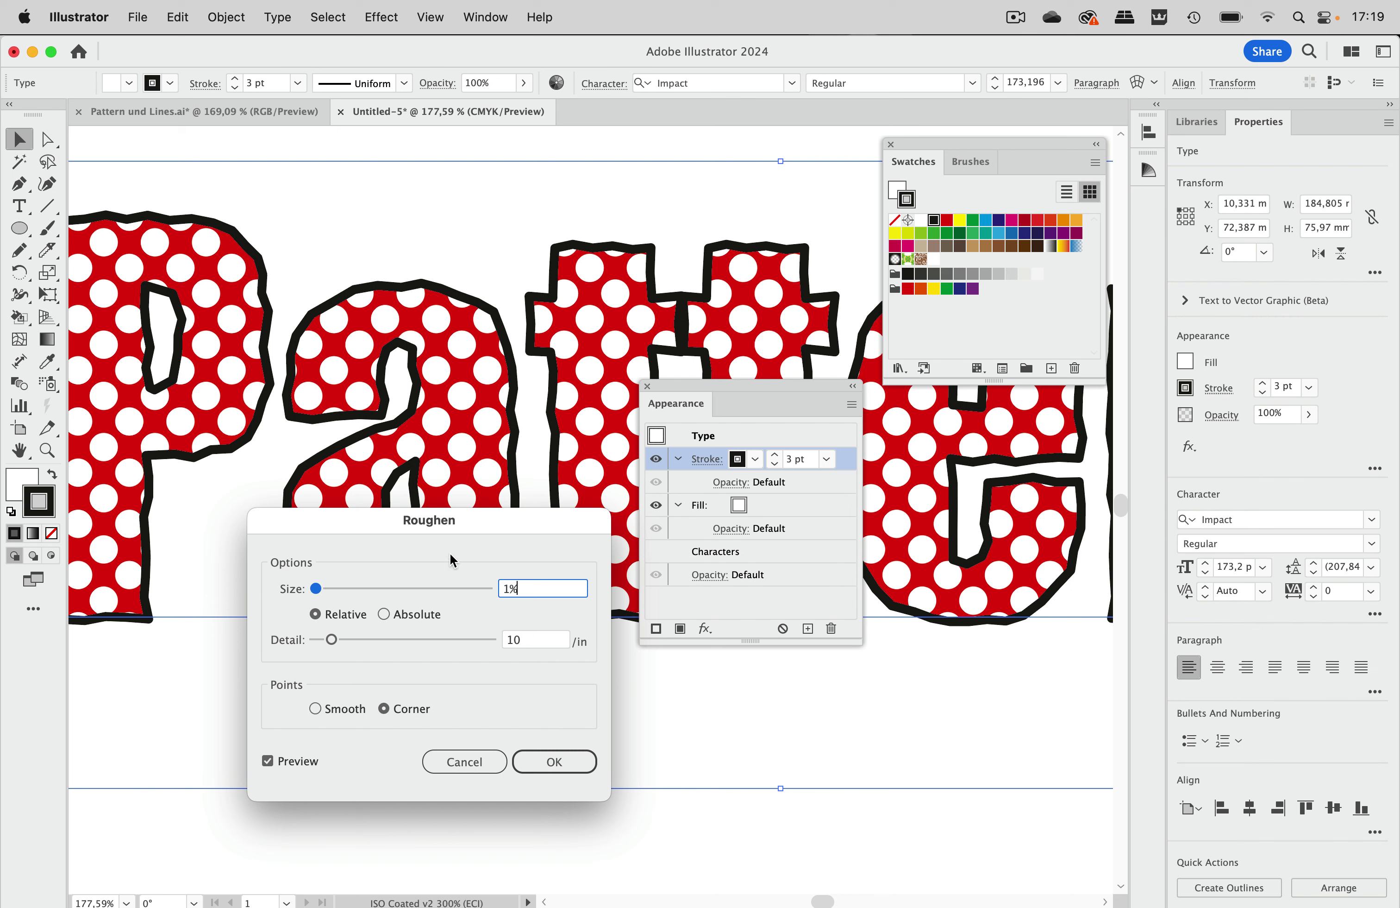
{"action": "left_click", "coordinate": [323, 709]}
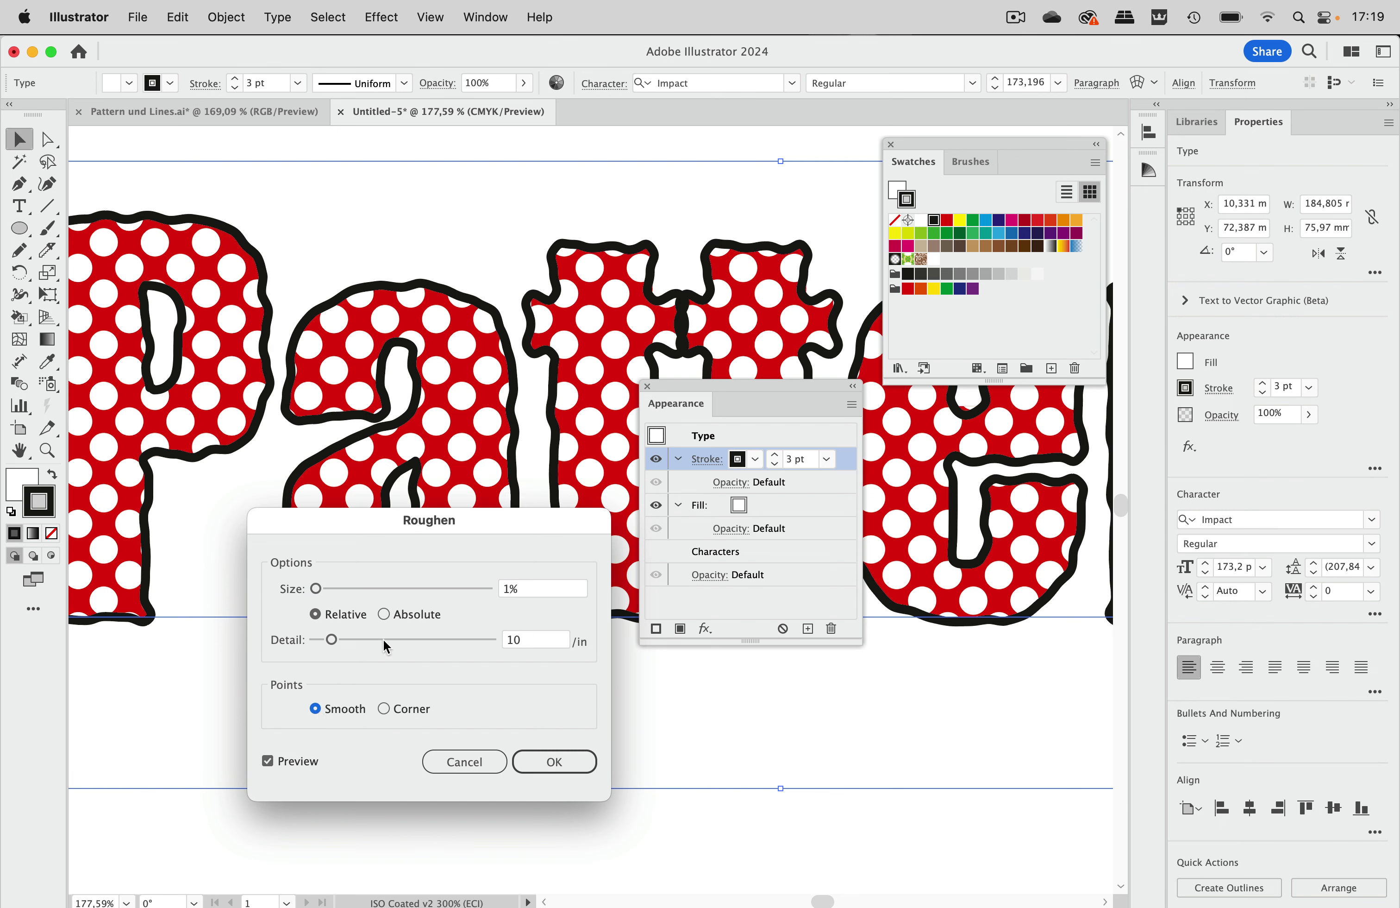
{"action": "left_click_drag", "start_coordinate": [332, 639], "coordinate": [320, 643]}
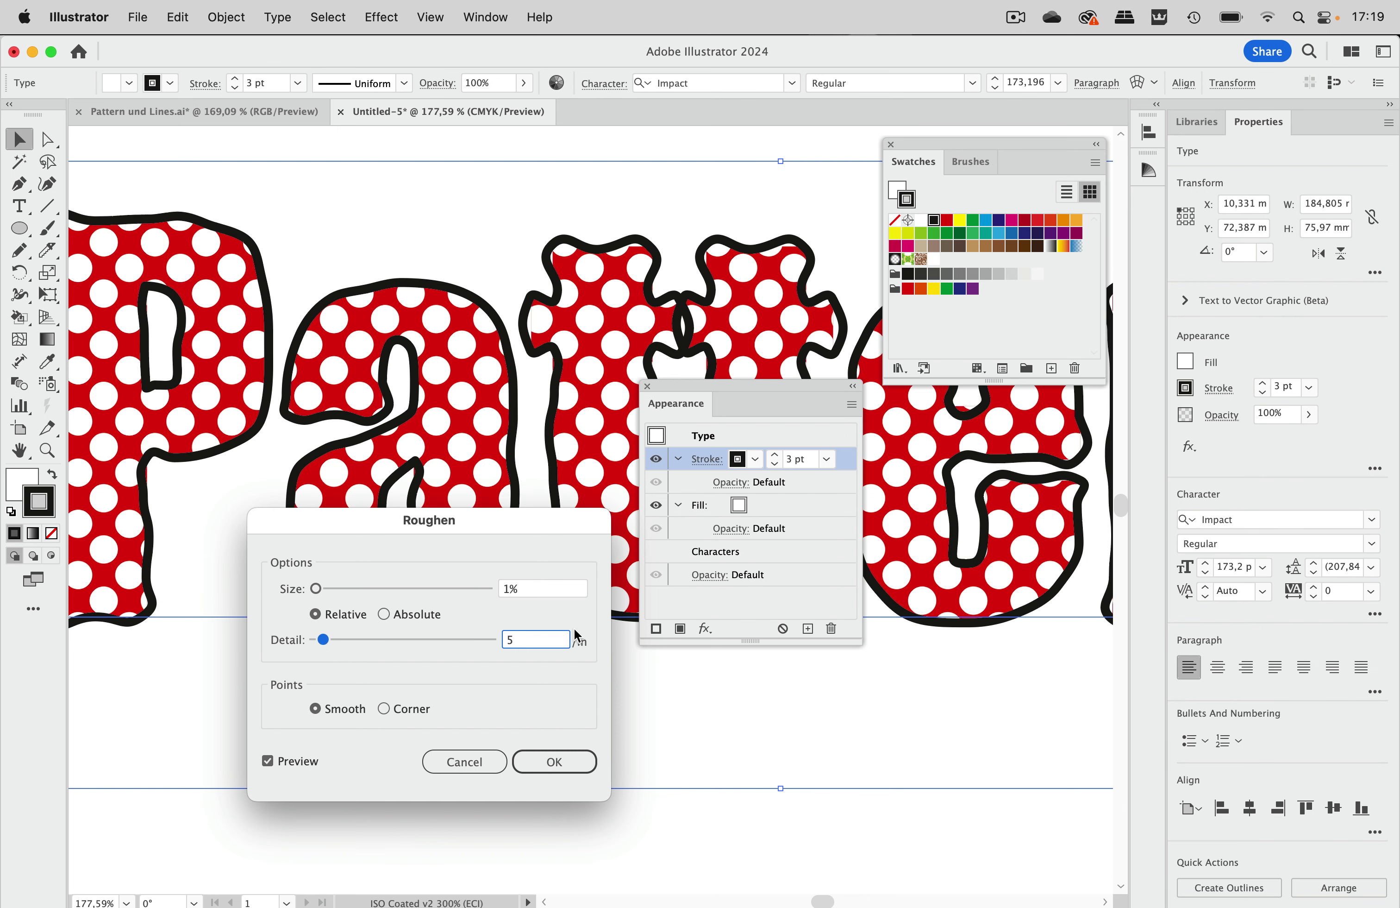
{"action": "left_click", "coordinate": [560, 761]}
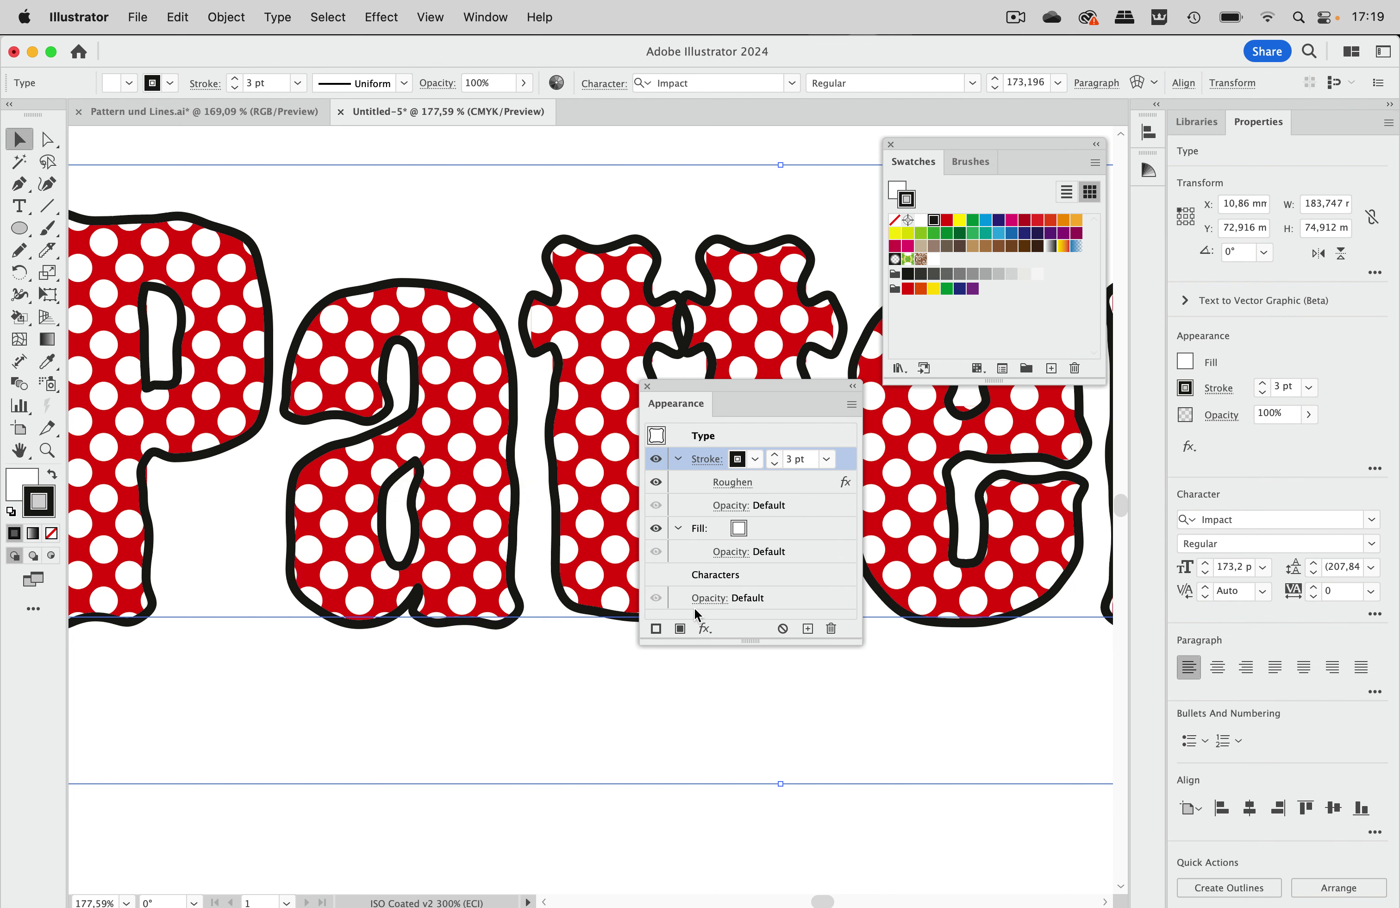
{"action": "left_click", "coordinate": [774, 464]}
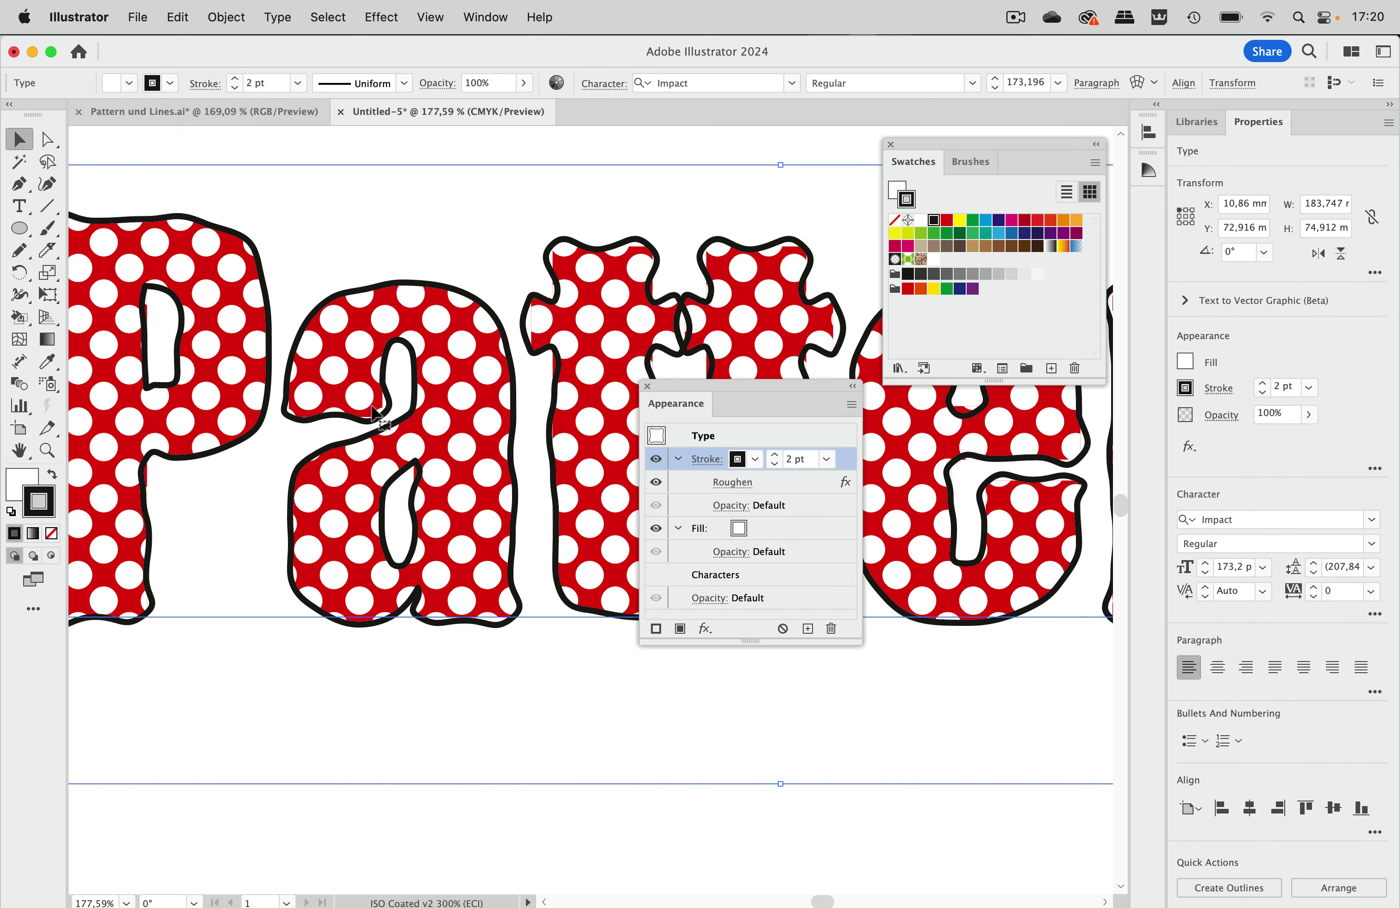
{"action": "left_click", "coordinate": [382, 17]}
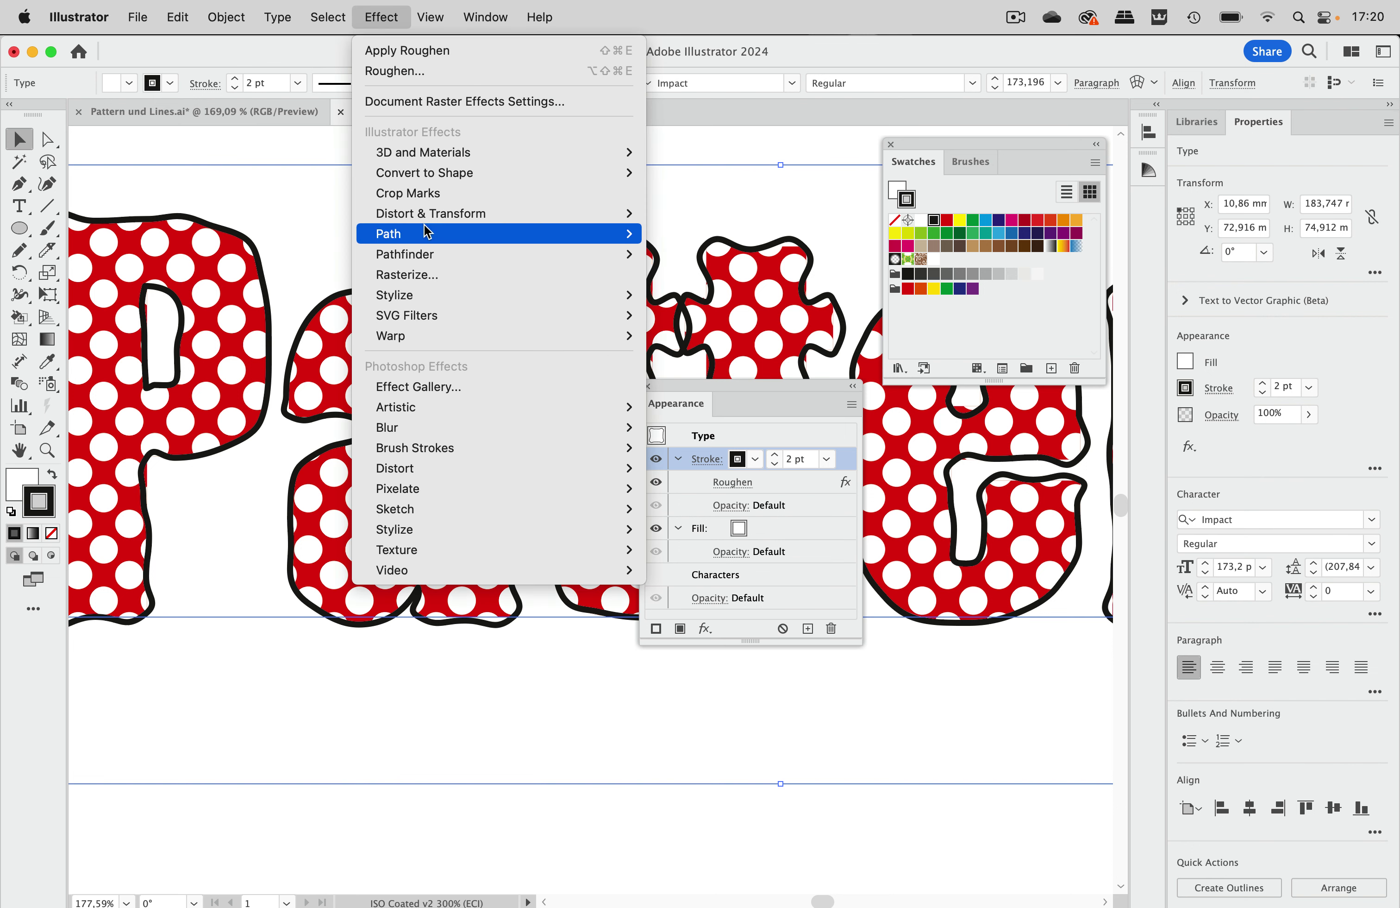
{"action": "mouse_move", "coordinate": [425, 233]}
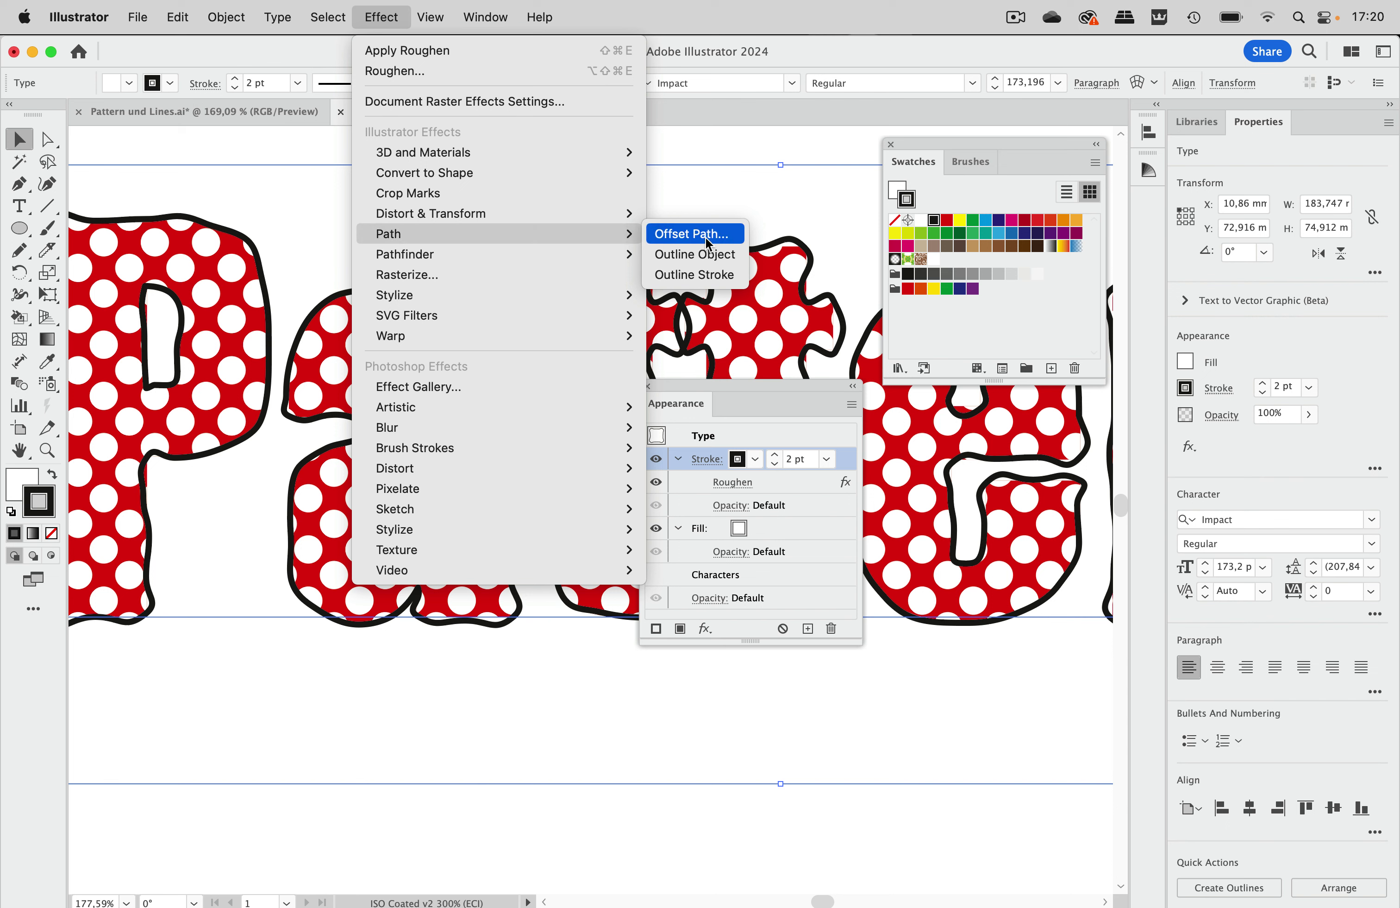
{"action": "left_click", "coordinate": [407, 50]}
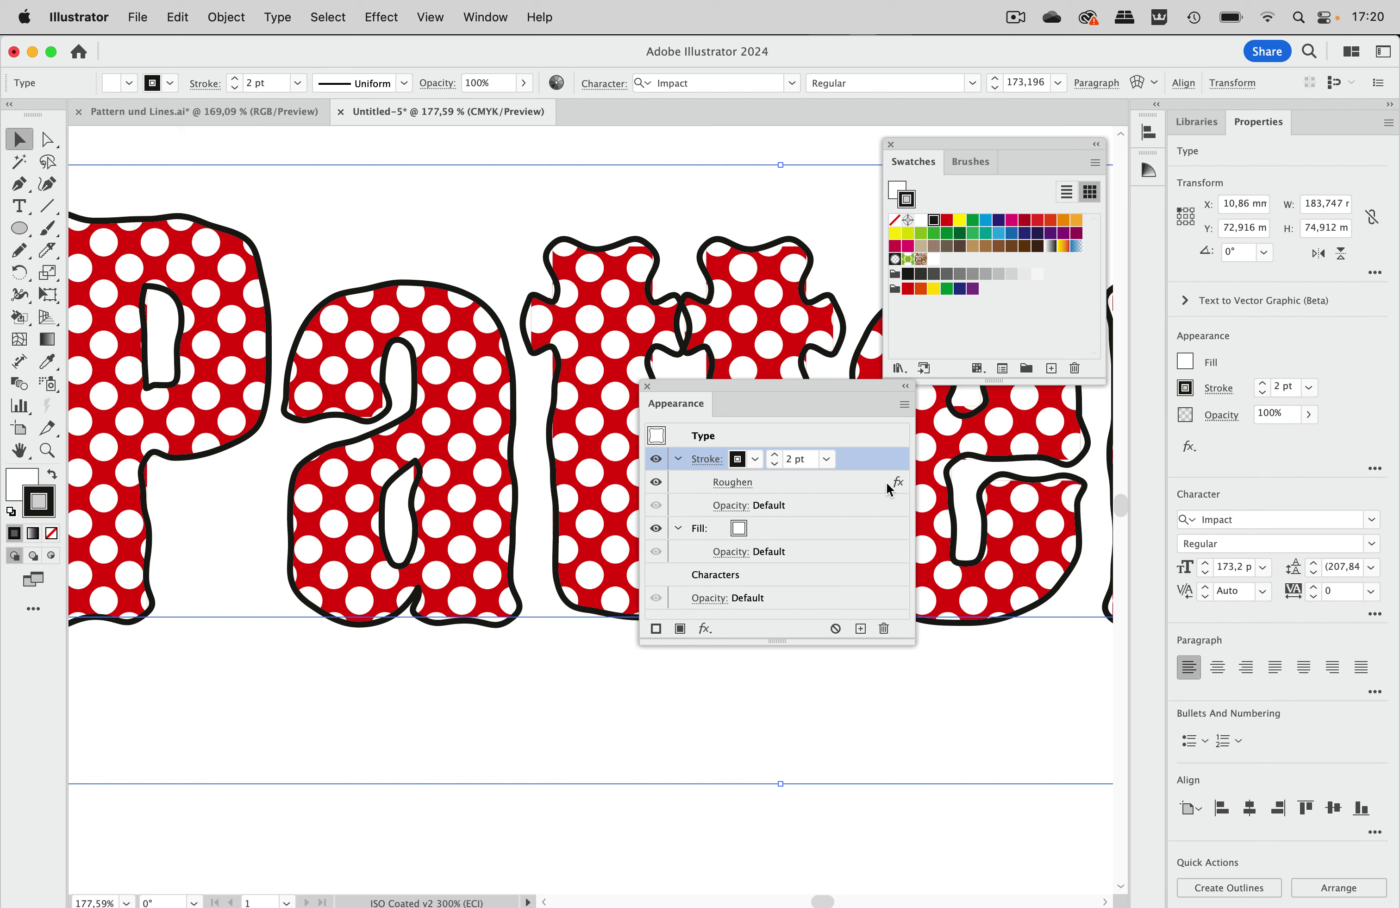
Duplicate the roughened black stroke in the text's appearance and set the upper copy's Roughen size to 3%
{"action": "left_click_drag", "start_coordinate": [878, 460], "coordinate": [864, 629]}
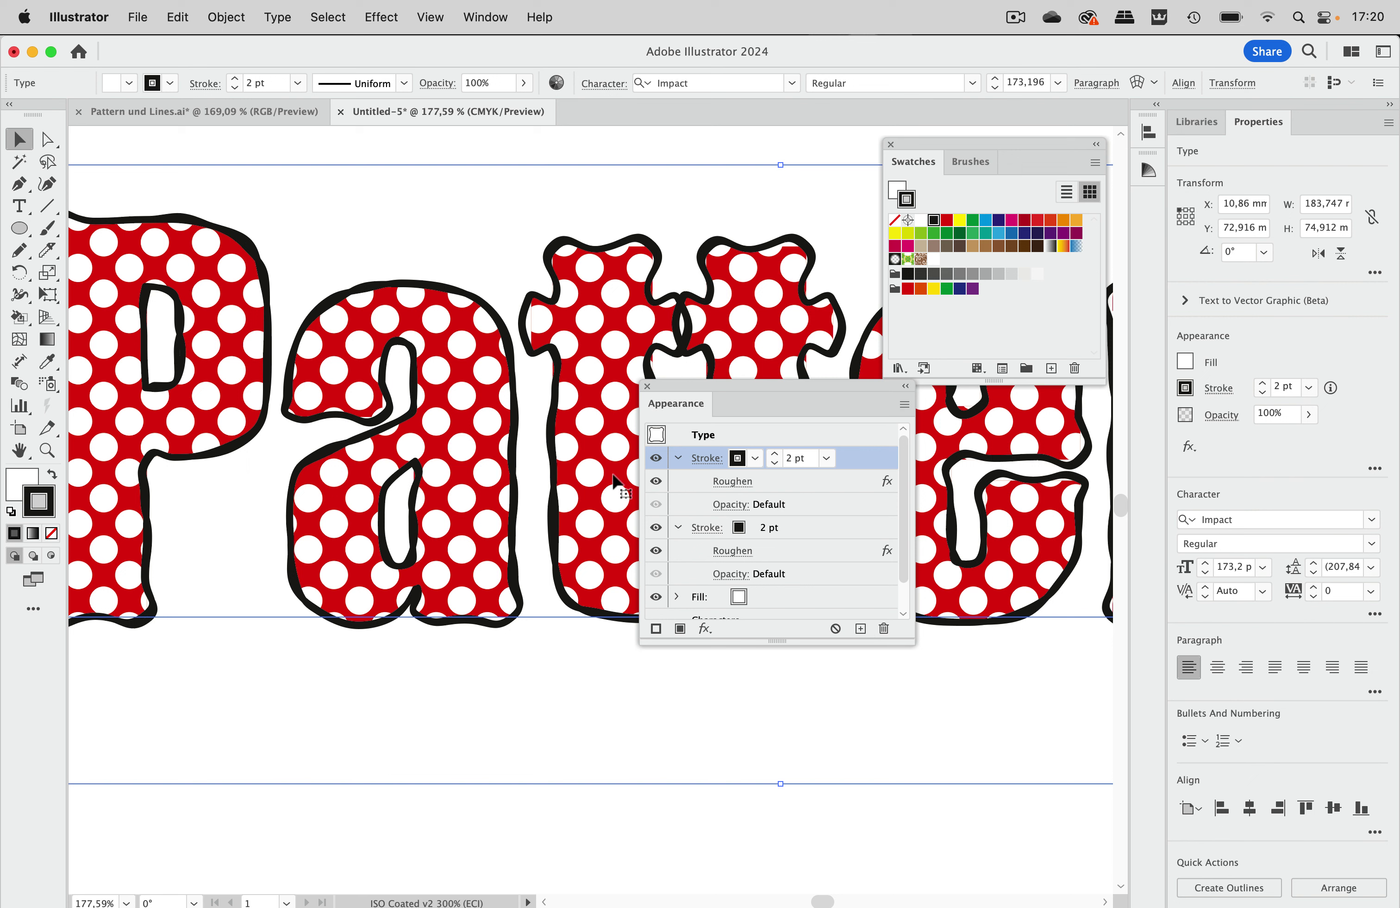
{"action": "left_click", "coordinate": [733, 481]}
{"action": "left_click_drag", "start_coordinate": [376, 589], "coordinate": [319, 594]}
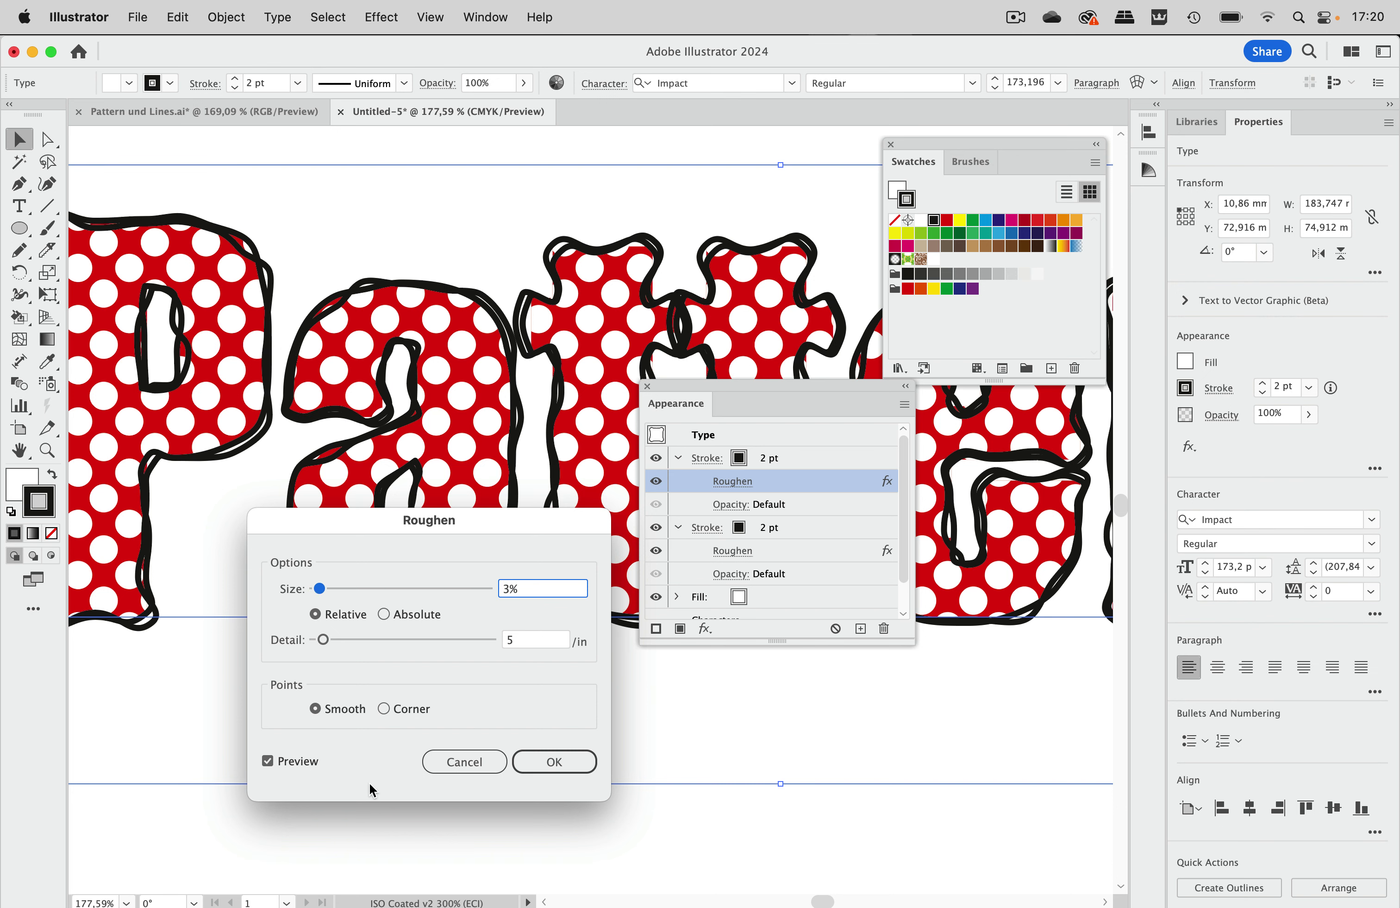
{"action": "left_click", "coordinate": [555, 761]}
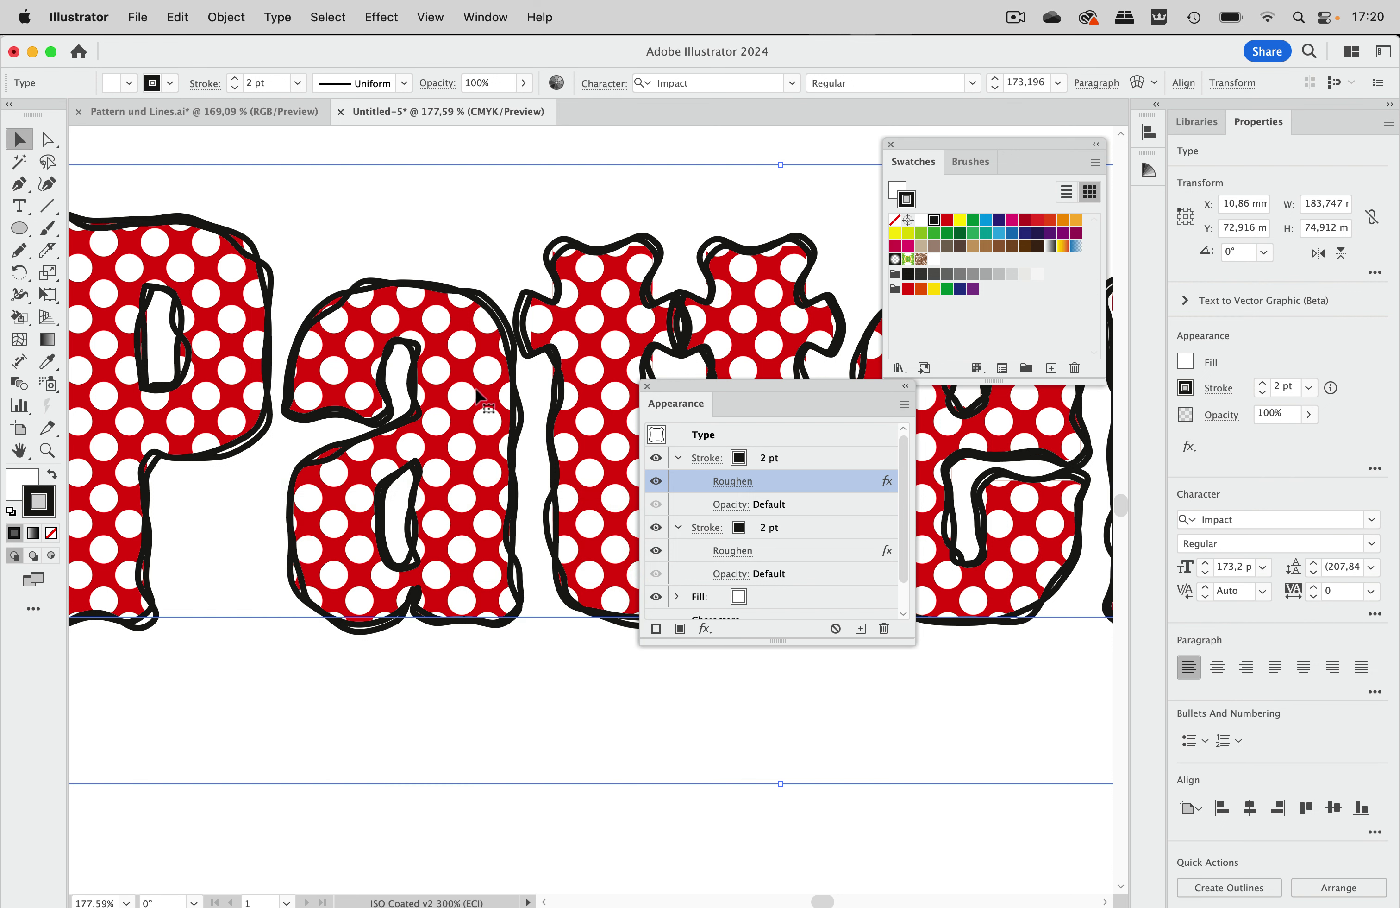
Draw five short, near-vertical black strokes side by side with the Pencil tool, each about 3.7 mm tall, in the empty area left of the "P"
{"action": "scroll", "coordinate": [420, 354], "scroll_direction": "down", "scroll_amount": 5}
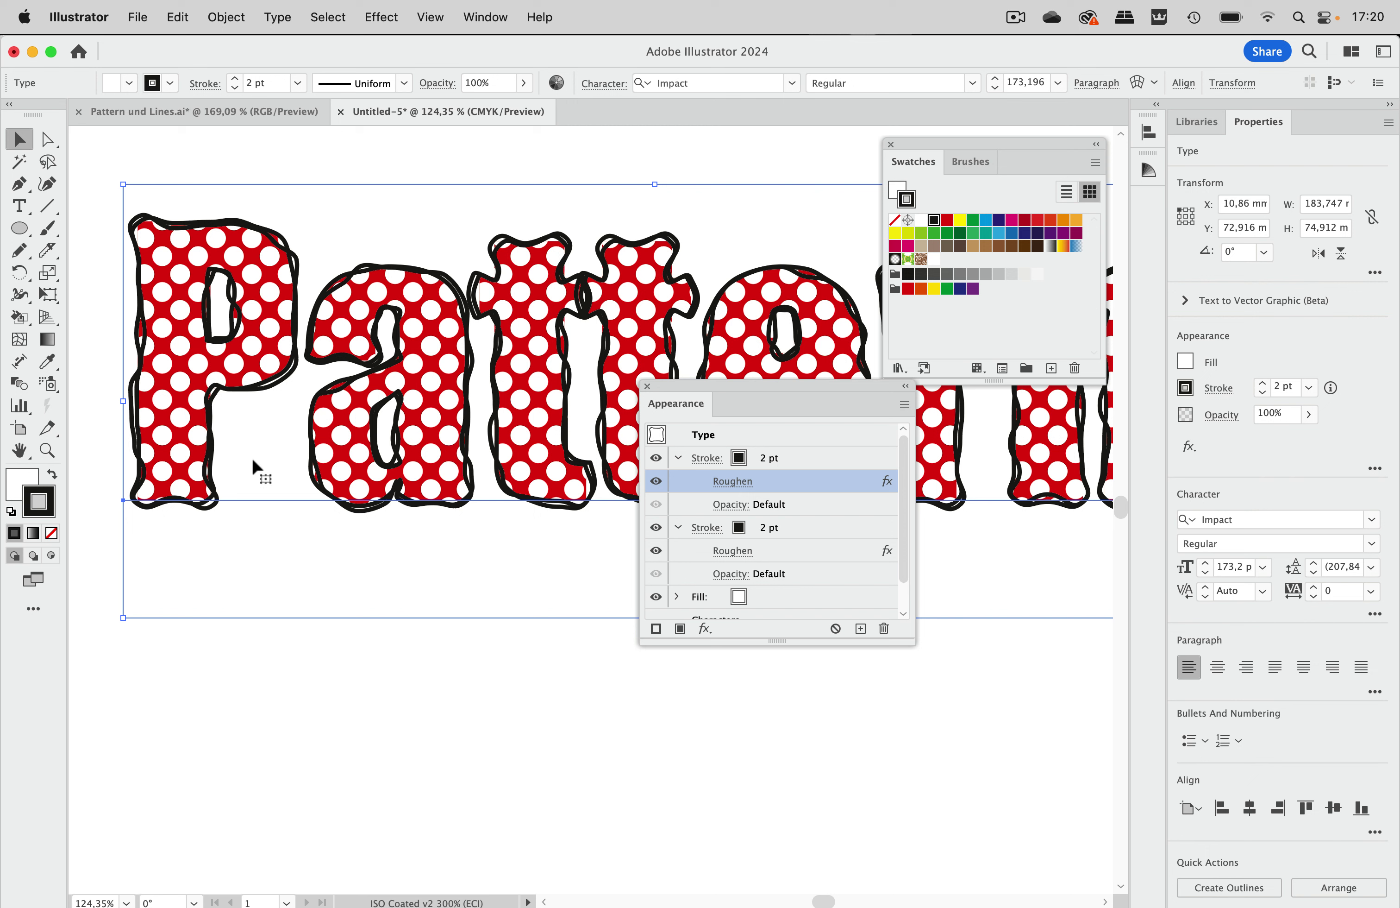
{"action": "scroll", "coordinate": [217, 498], "scroll_direction": "left", "scroll_amount": 3}
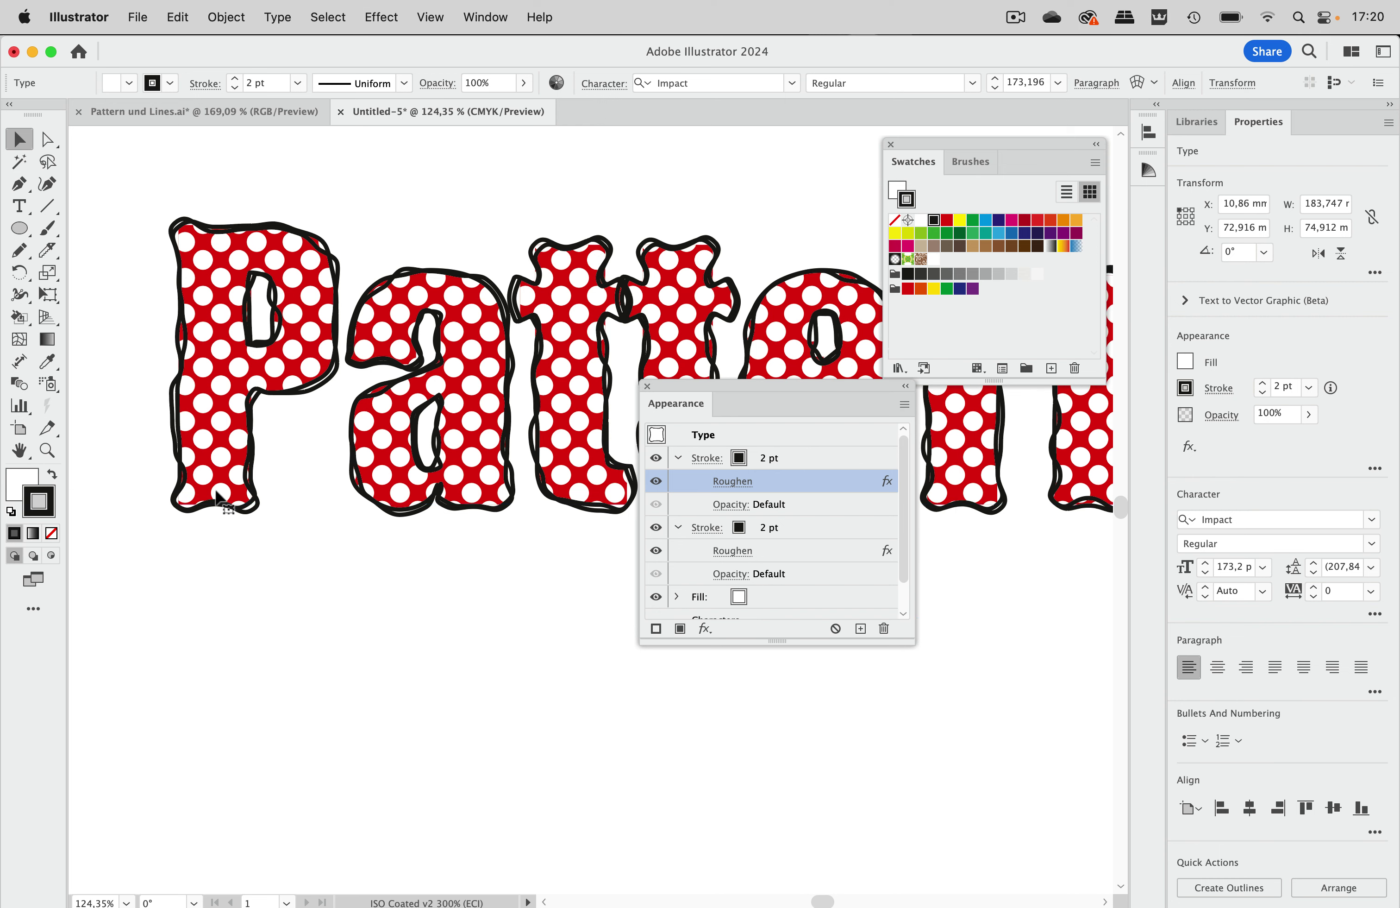
{"action": "scroll", "coordinate": [215, 488], "scroll_direction": "up", "scroll_amount": 5}
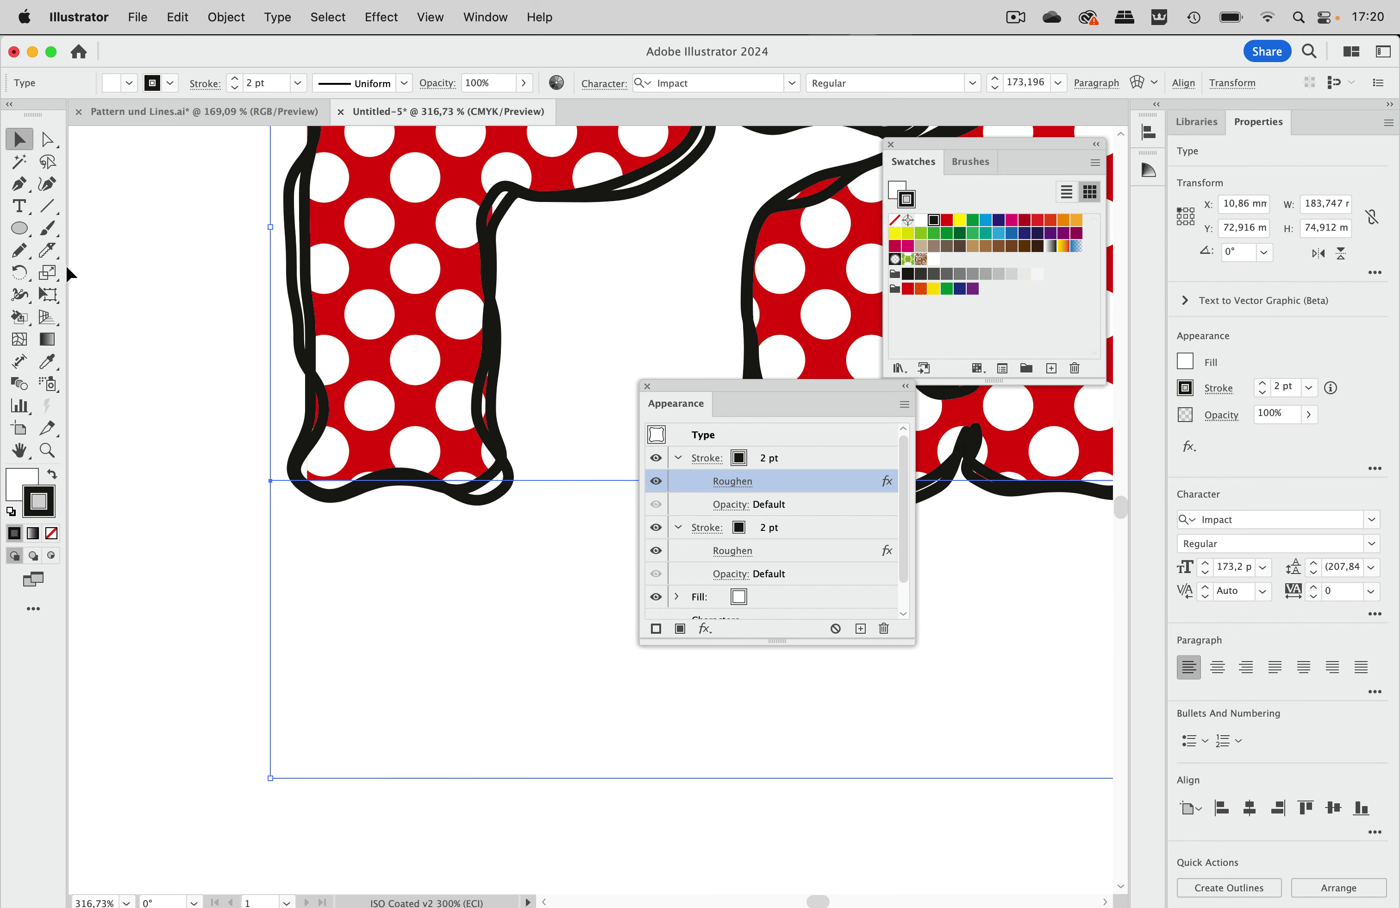
{"action": "left_click", "coordinate": [19, 252]}
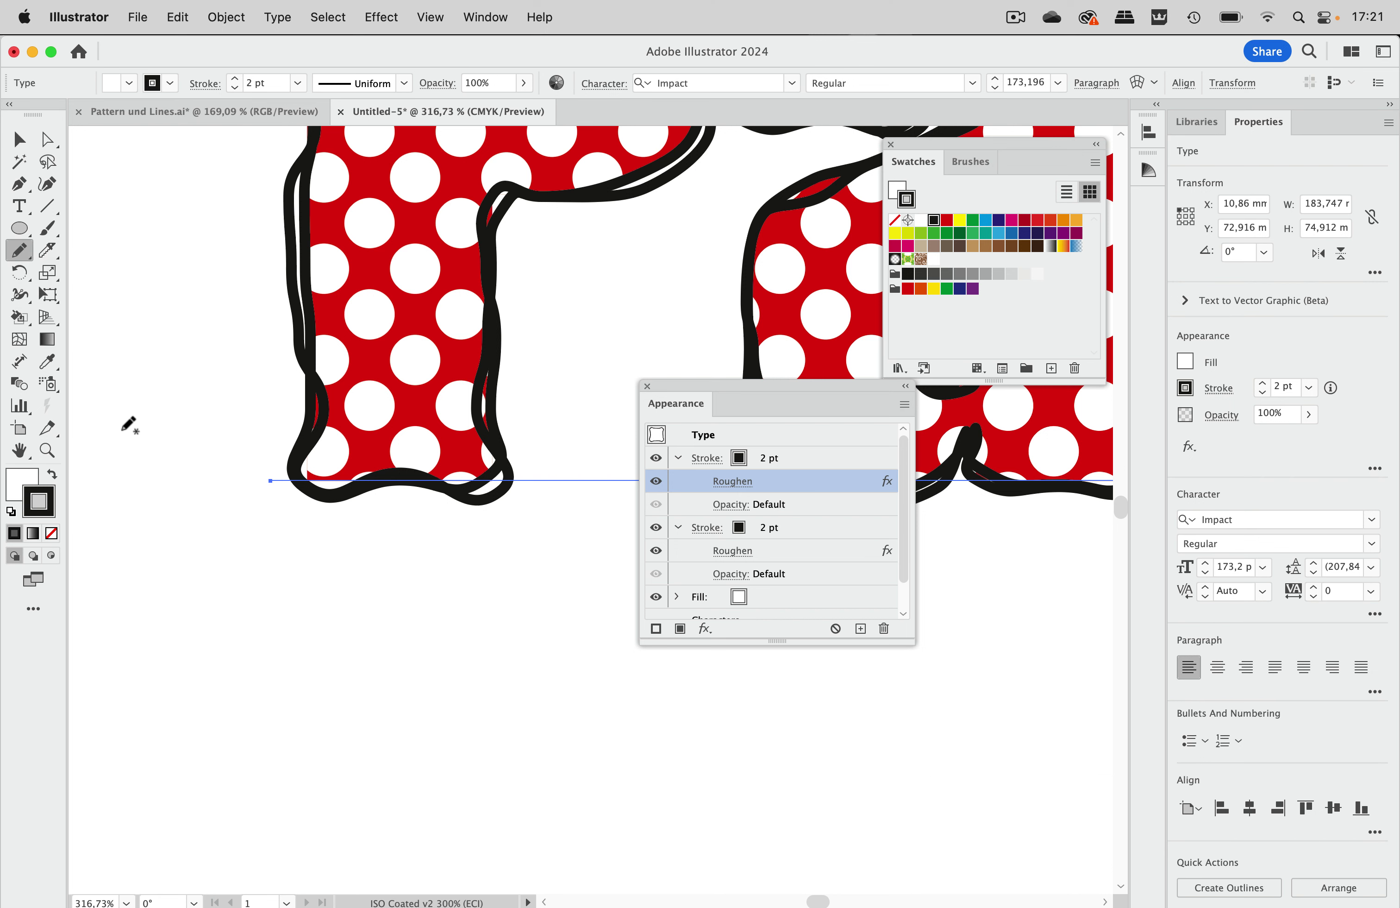
{"action": "left_click_drag", "start_coordinate": [119, 409], "coordinate": [123, 456]}
{"action": "scroll", "coordinate": [147, 433], "scroll_direction": "left", "scroll_amount": 2}
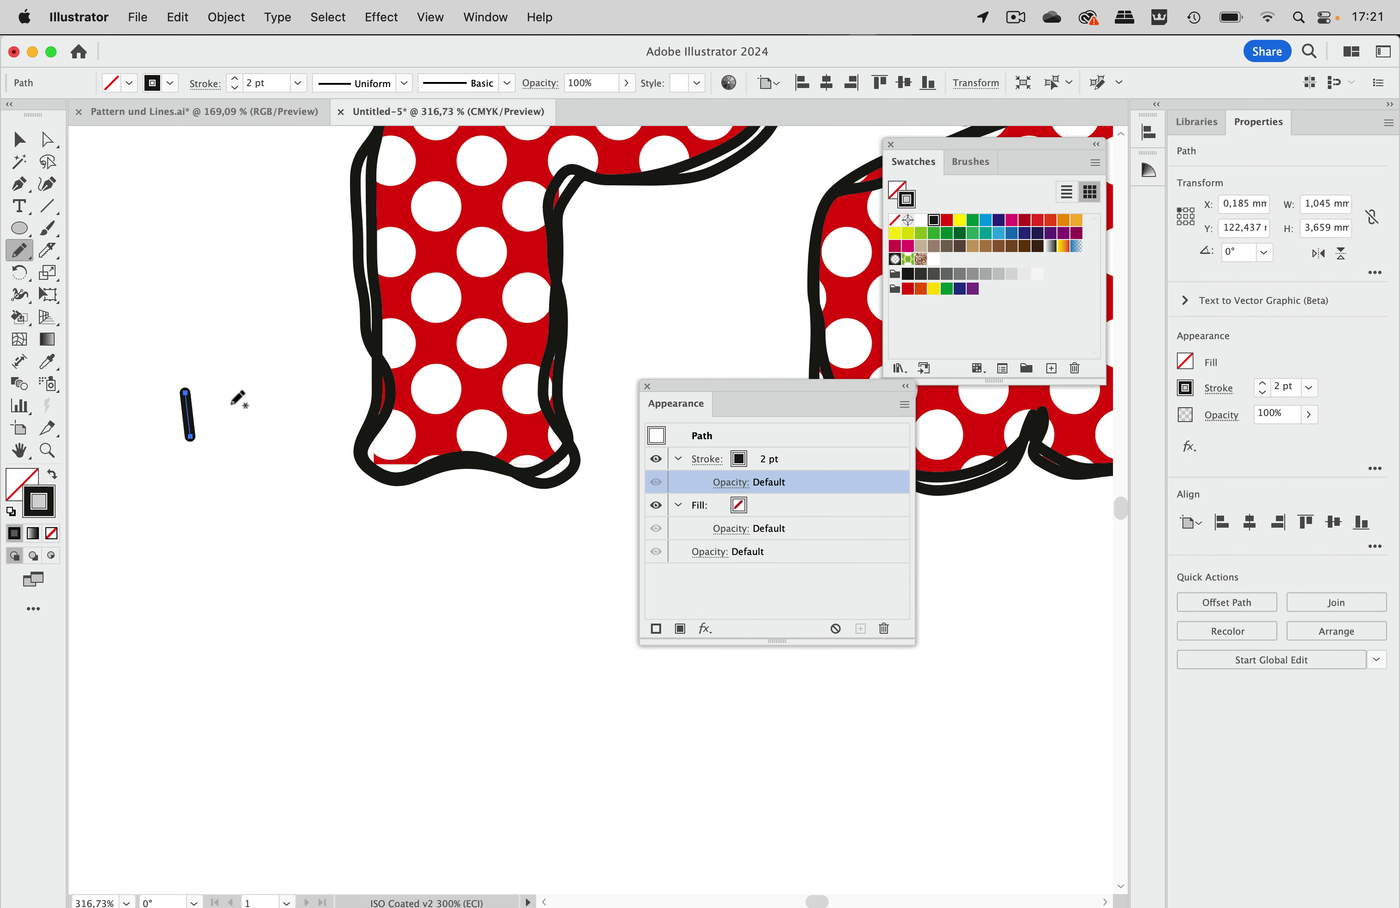
{"action": "scroll", "coordinate": [239, 397], "scroll_direction": "up", "scroll_amount": 3}
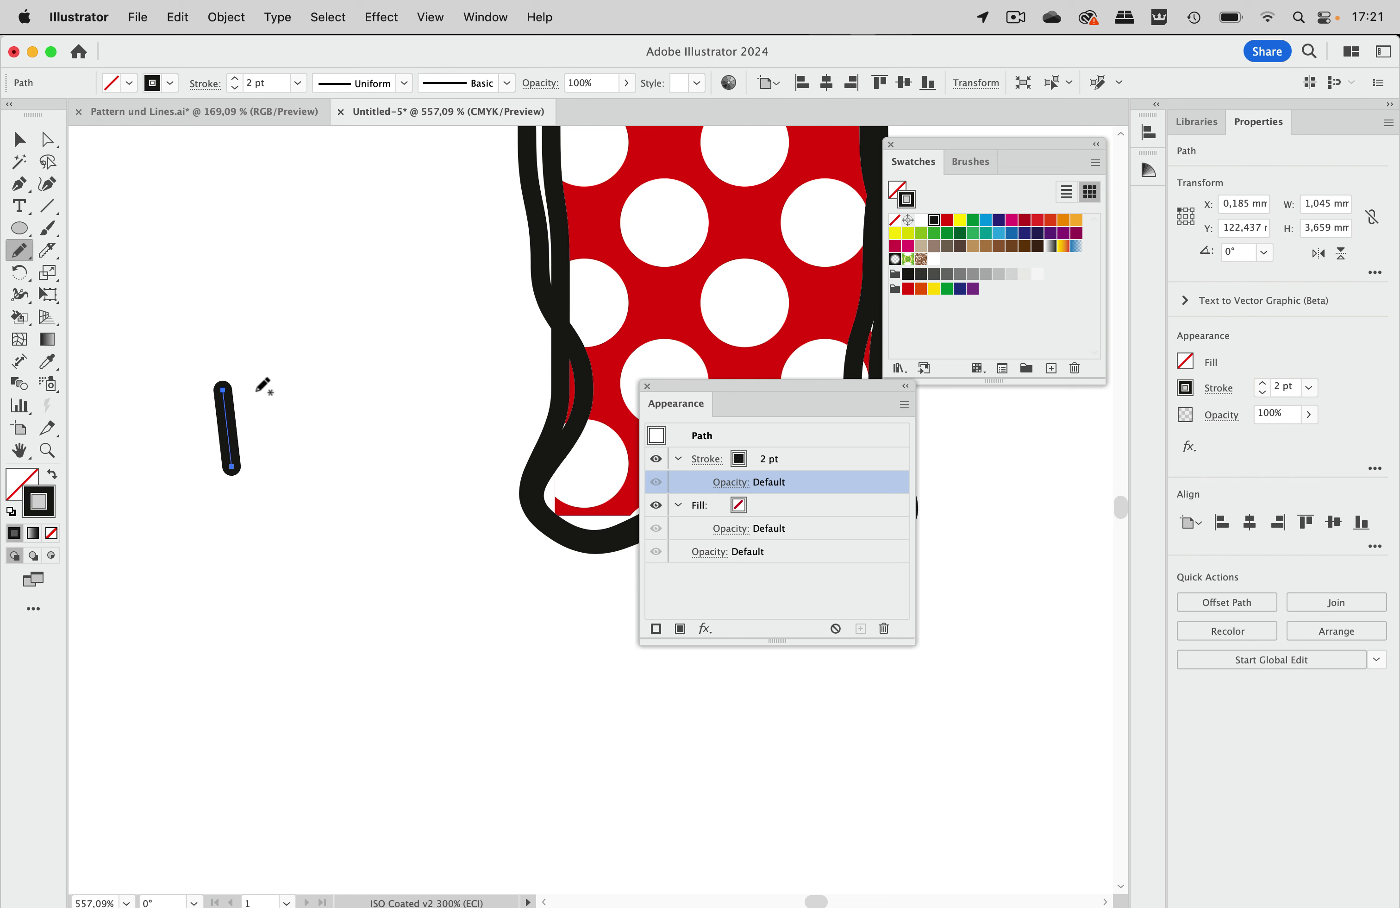
{"action": "left_click_drag", "start_coordinate": [256, 392], "coordinate": [257, 469]}
{"action": "left_click_drag", "start_coordinate": [273, 387], "coordinate": [276, 456]}
{"action": "left_click_drag", "start_coordinate": [301, 398], "coordinate": [313, 470]}
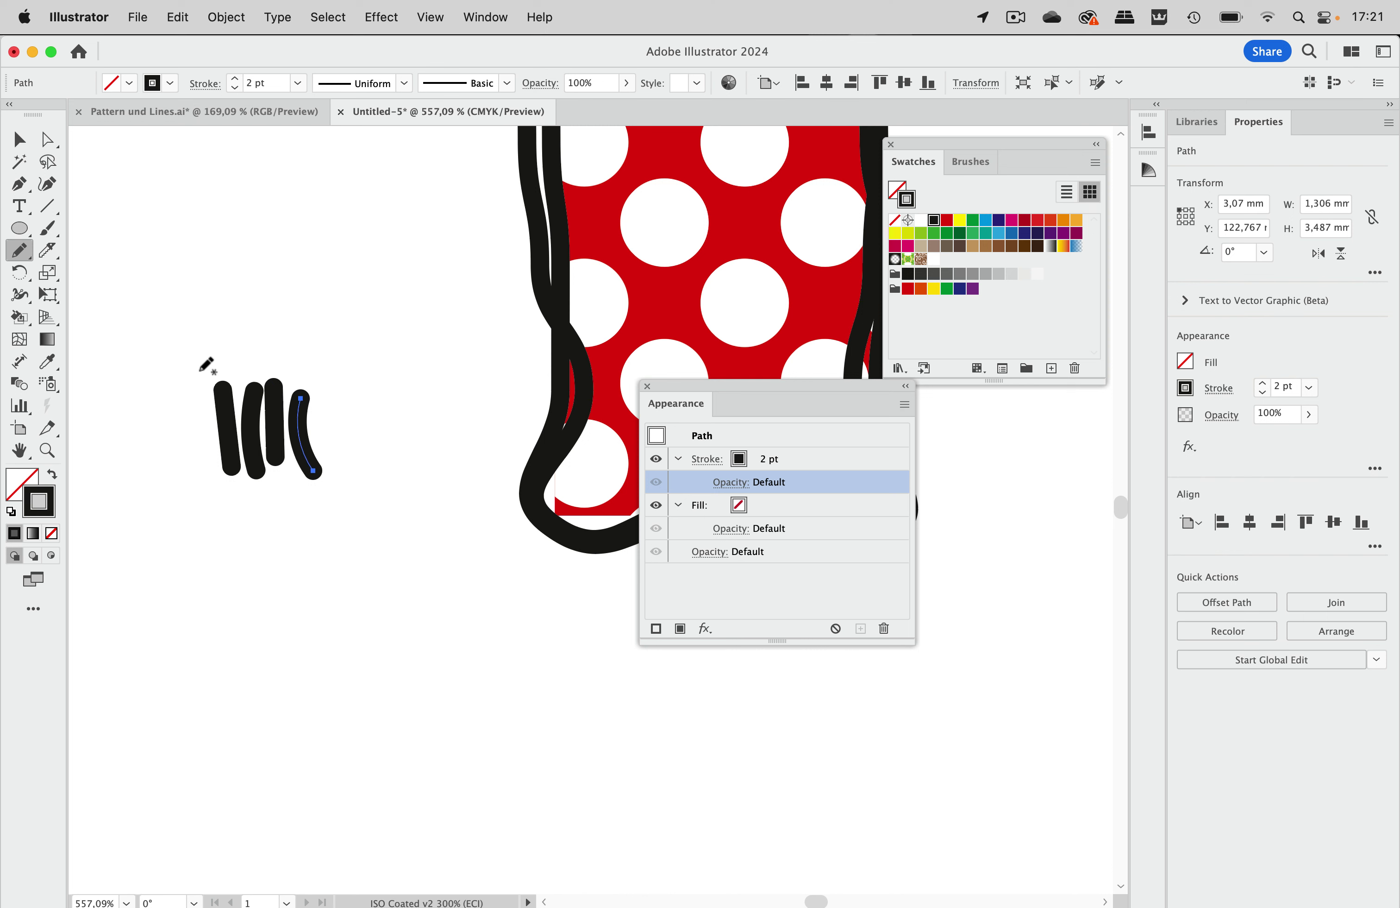
{"action": "left_click_drag", "start_coordinate": [195, 392], "coordinate": [201, 471]}
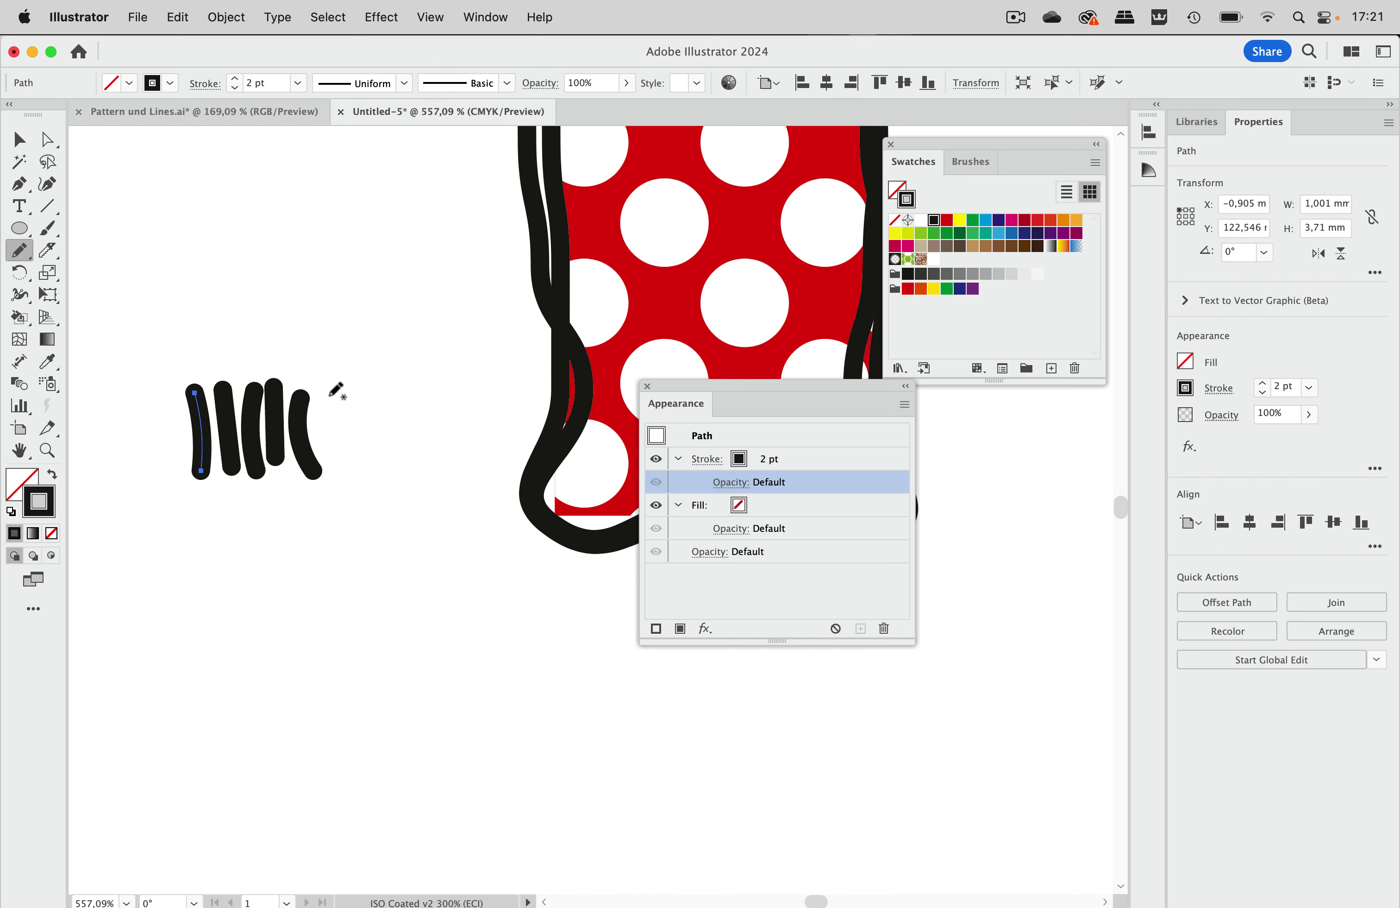
Draw a sixth near-vertical stroke about 3.2 mm tall beside the other five with the Pencil tool and select all six strokes
{"action": "left_click_drag", "start_coordinate": [329, 396], "coordinate": [321, 459]}
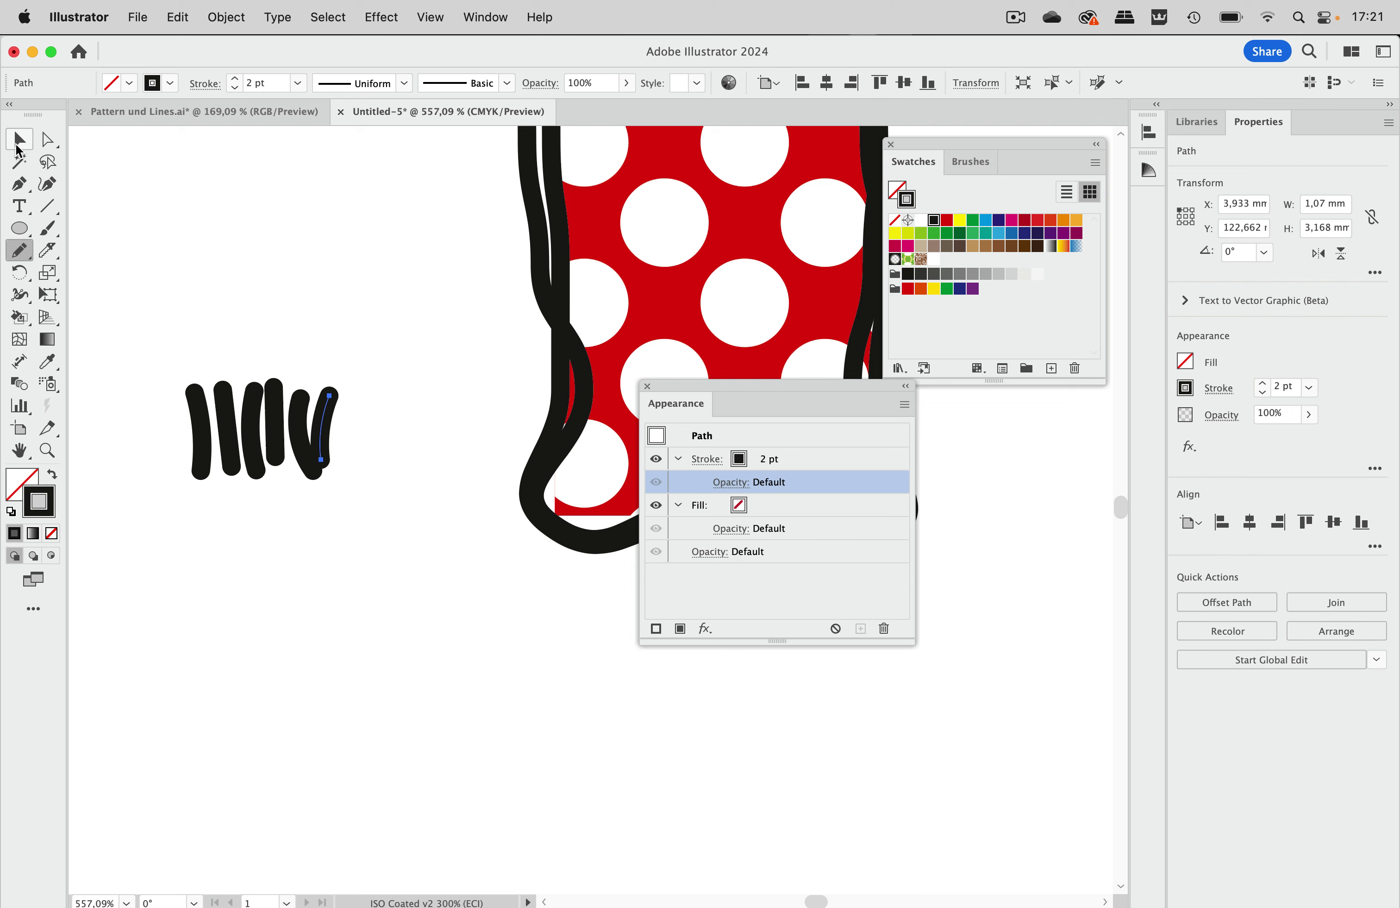
{"action": "key", "text": "v"}
{"action": "left_click_drag", "start_coordinate": [147, 364], "coordinate": [372, 497]}
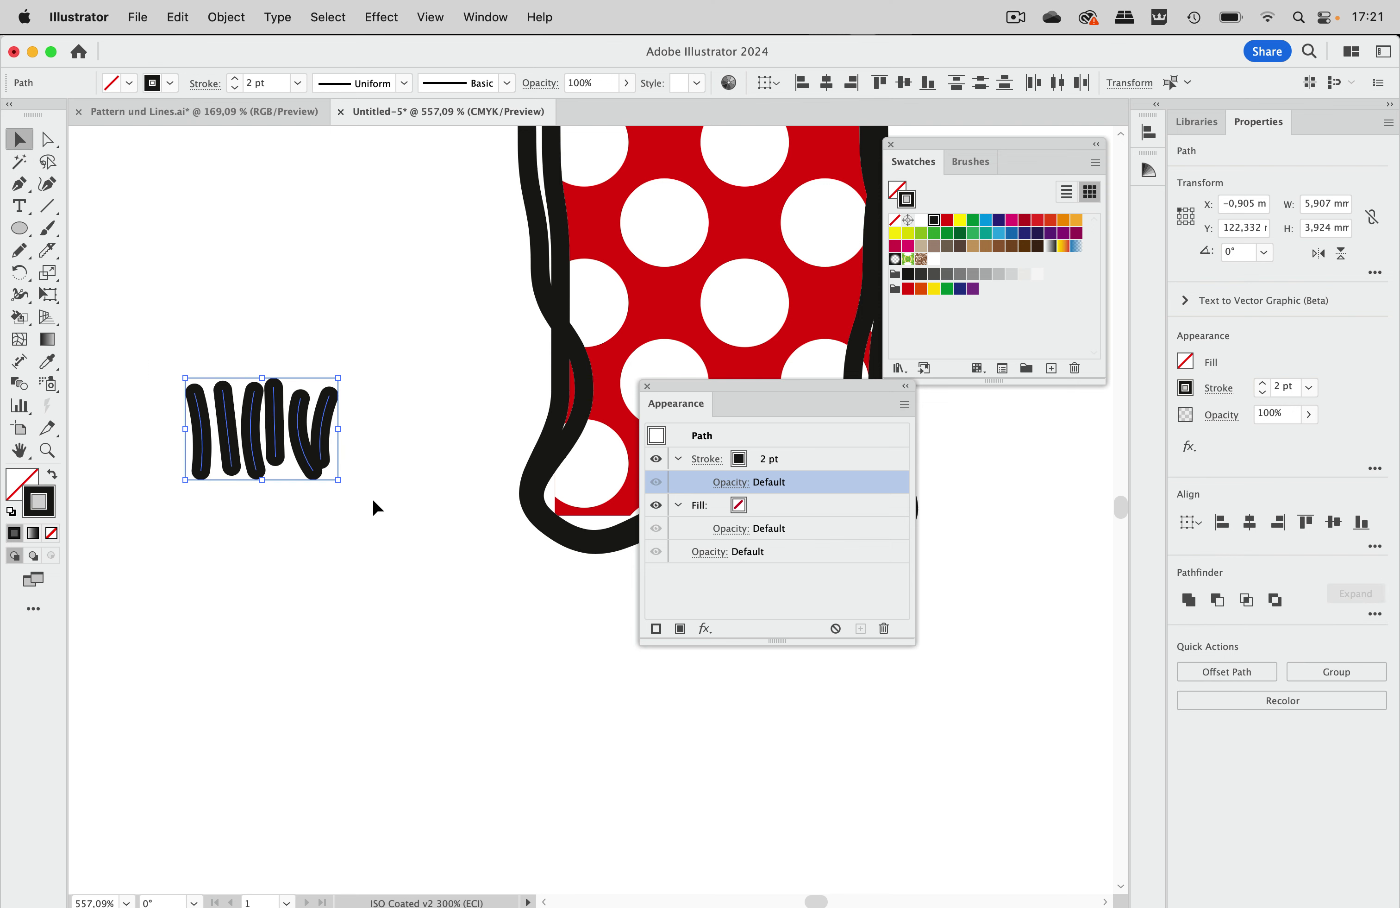
Start a new brush of the type Pattern Brush from the six selected strokes
{"action": "scroll", "coordinate": [333, 529], "scroll_direction": "down", "scroll_amount": 2}
{"action": "scroll", "coordinate": [332, 529], "scroll_direction": "down", "scroll_amount": 3}
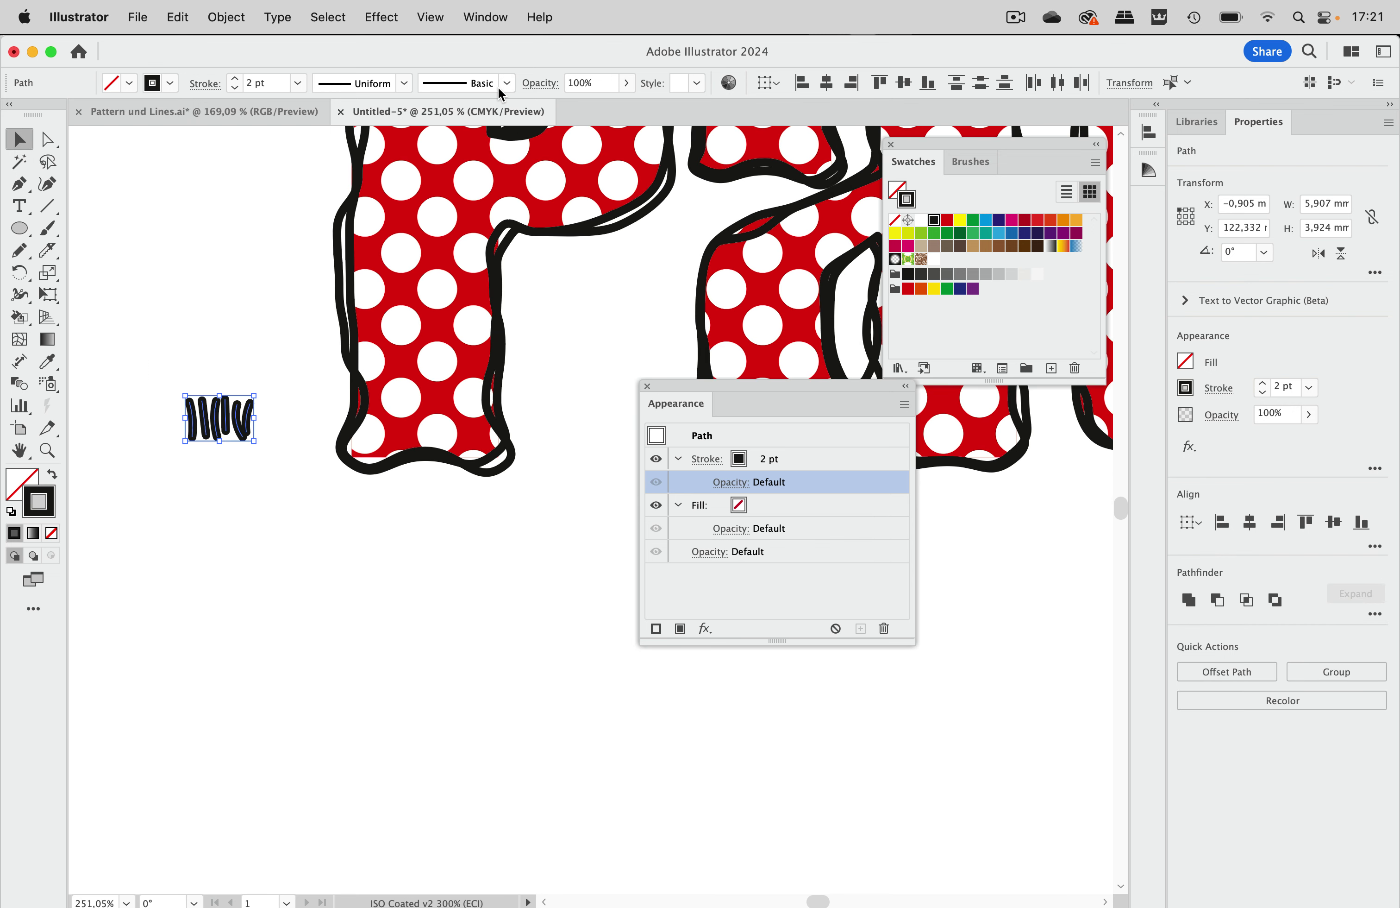
{"action": "left_click", "coordinate": [507, 16]}
{"action": "left_click", "coordinate": [466, 414]}
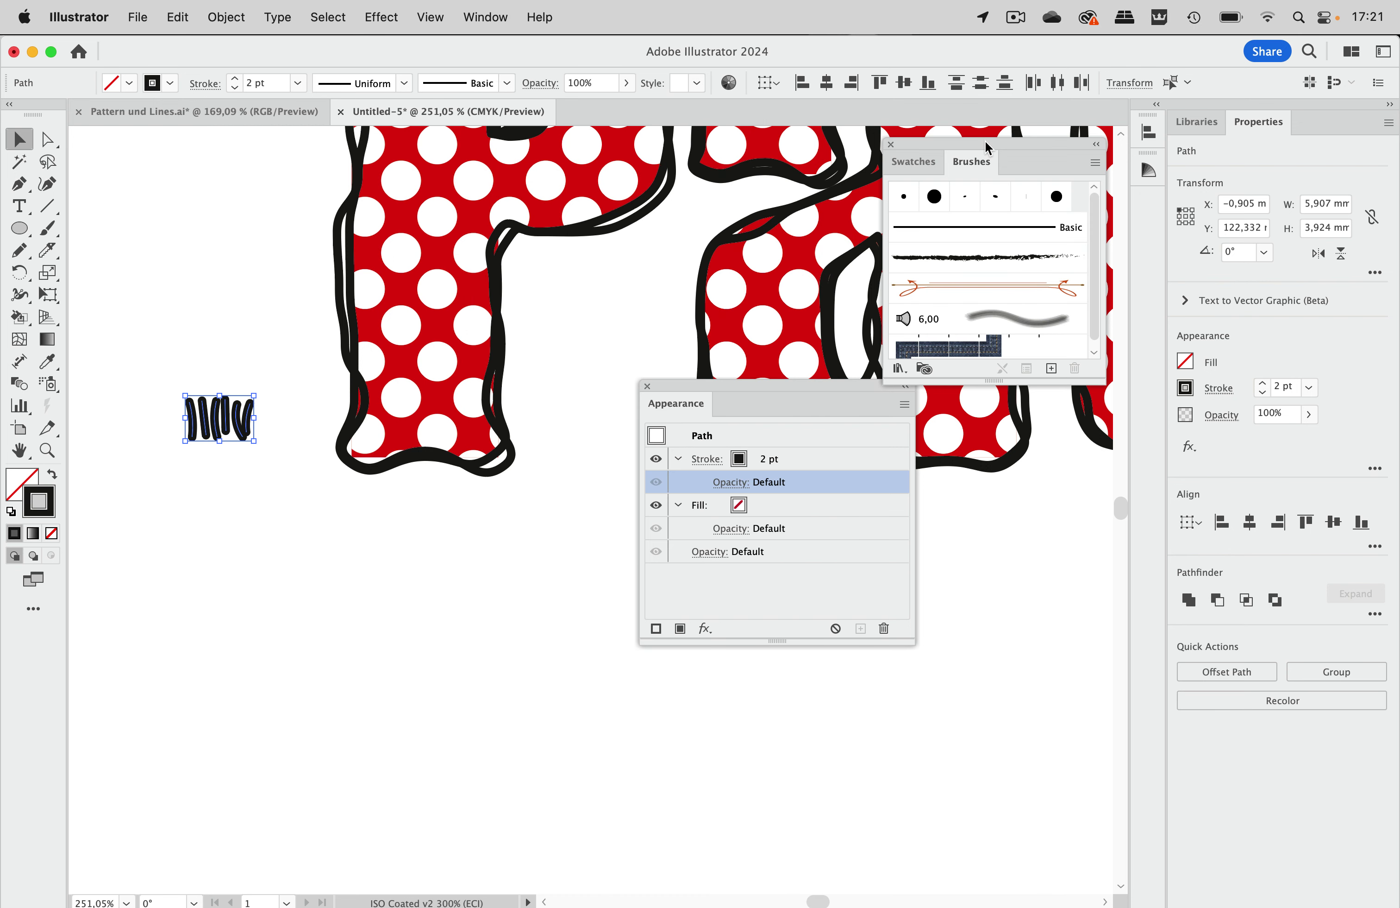
{"action": "left_click_drag", "start_coordinate": [988, 148], "coordinate": [422, 416]}
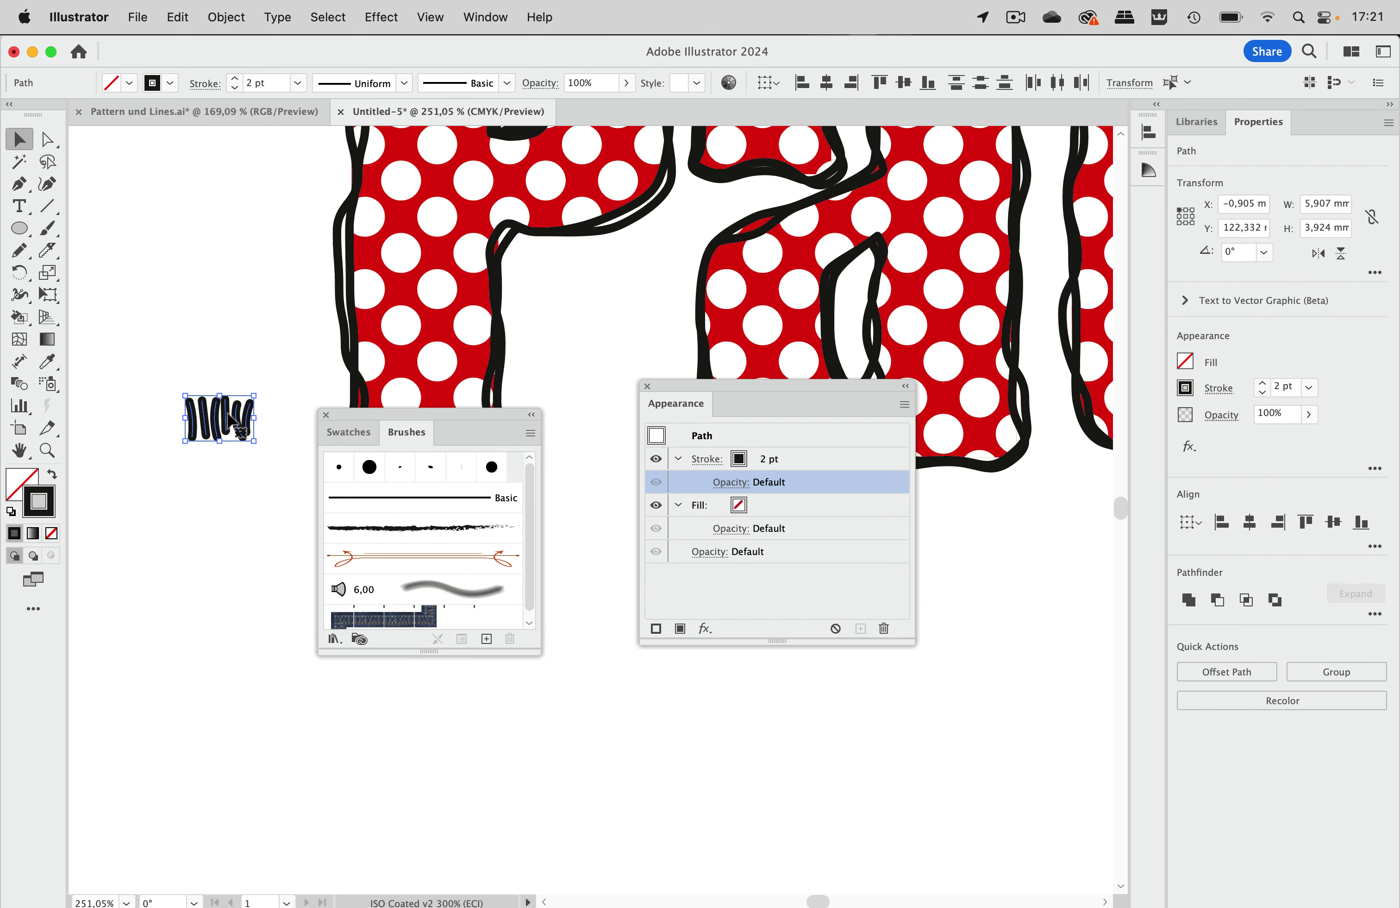
{"action": "mouse_move", "coordinate": [236, 424]}
{"action": "left_mouse_down"}
{"action": "mouse_move", "coordinate": [256, 489]}
{"action": "mouse_move", "coordinate": [374, 581]}
{"action": "left_mouse_up"}
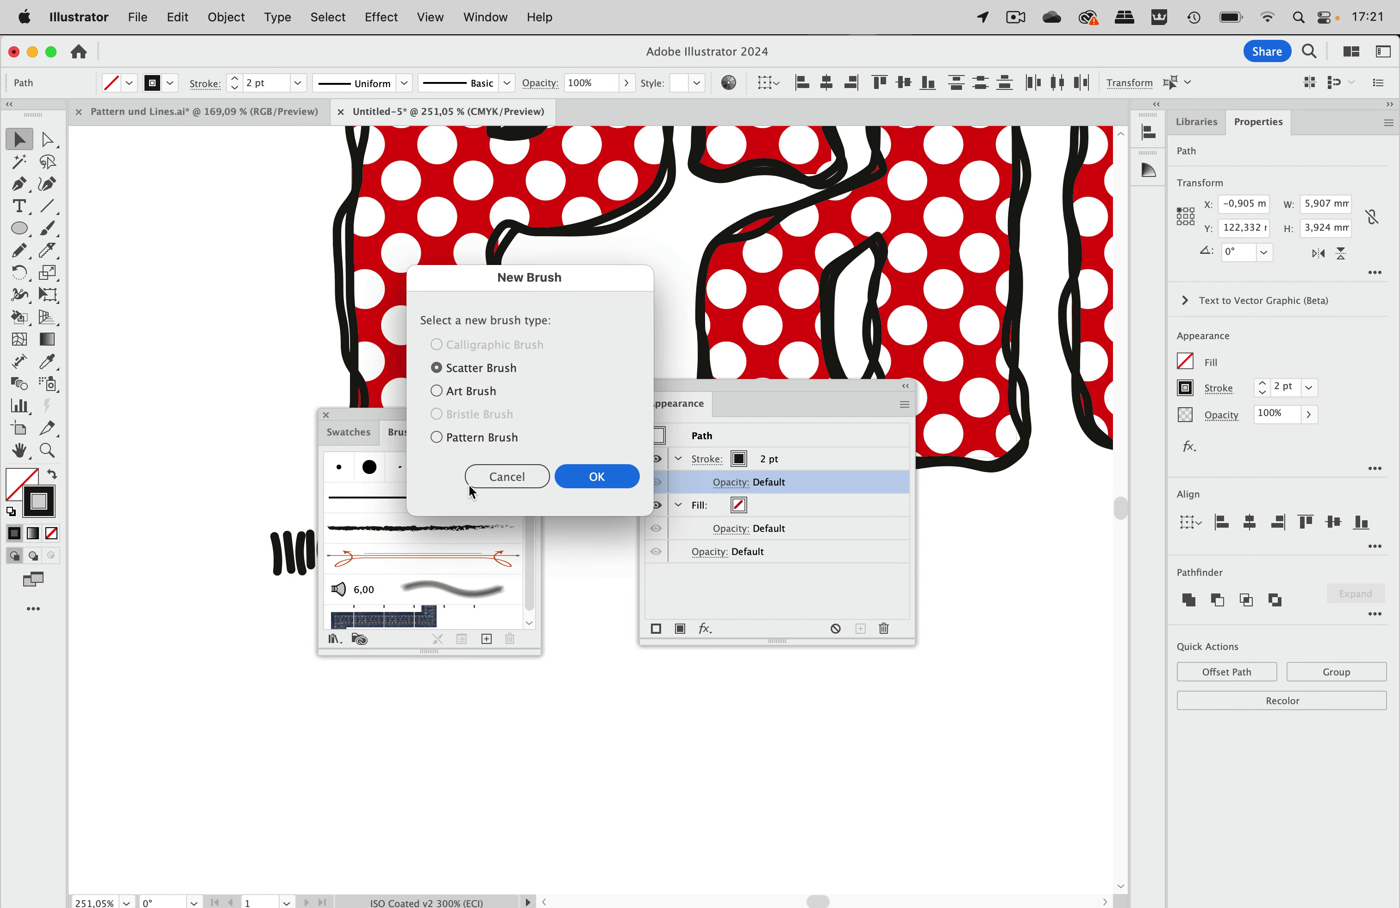
{"action": "left_click", "coordinate": [437, 438]}
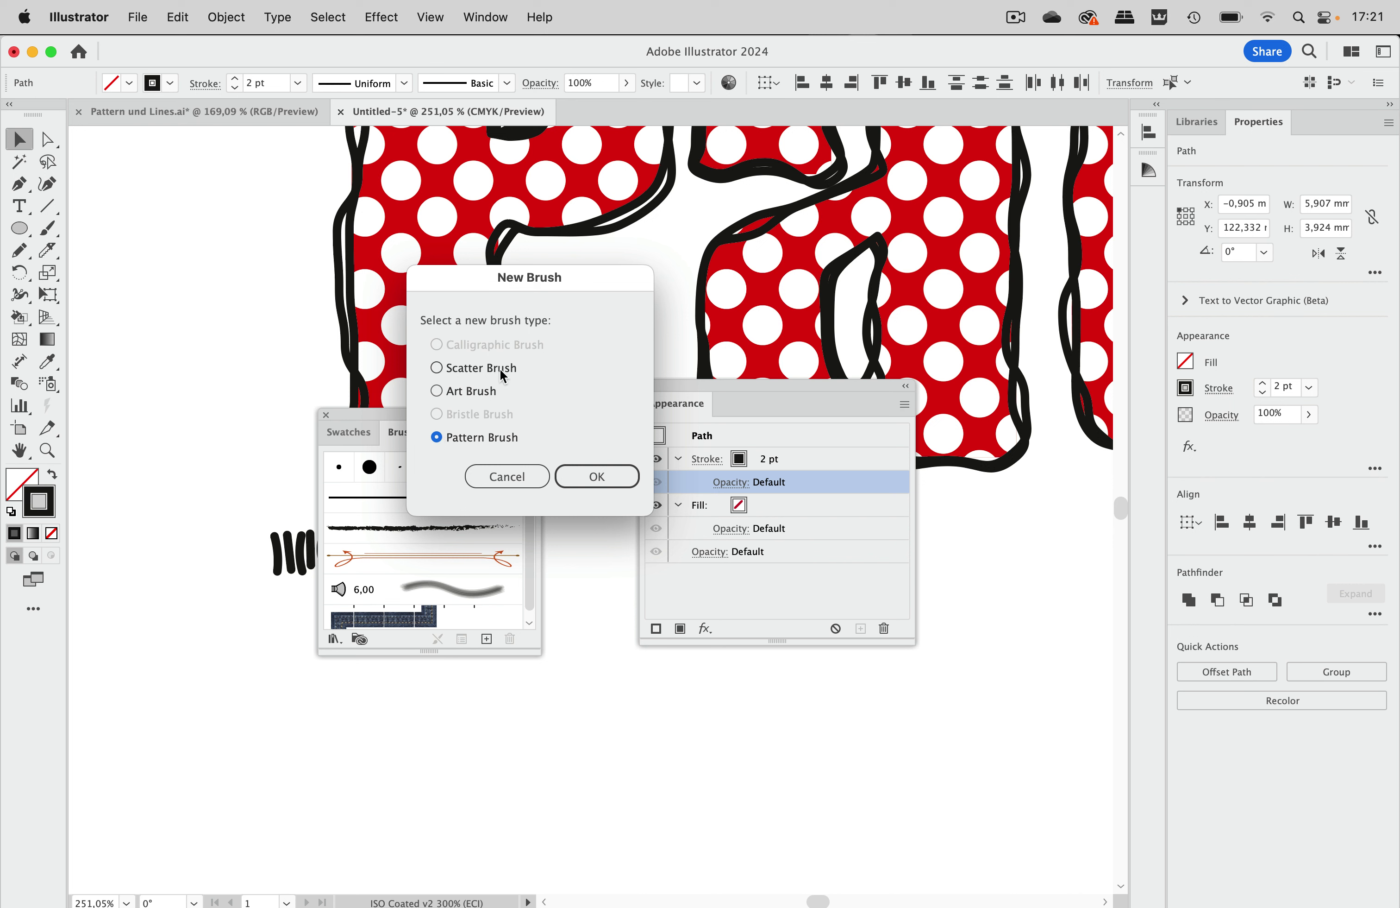
{"action": "left_click_drag", "start_coordinate": [487, 281], "coordinate": [648, 405]}
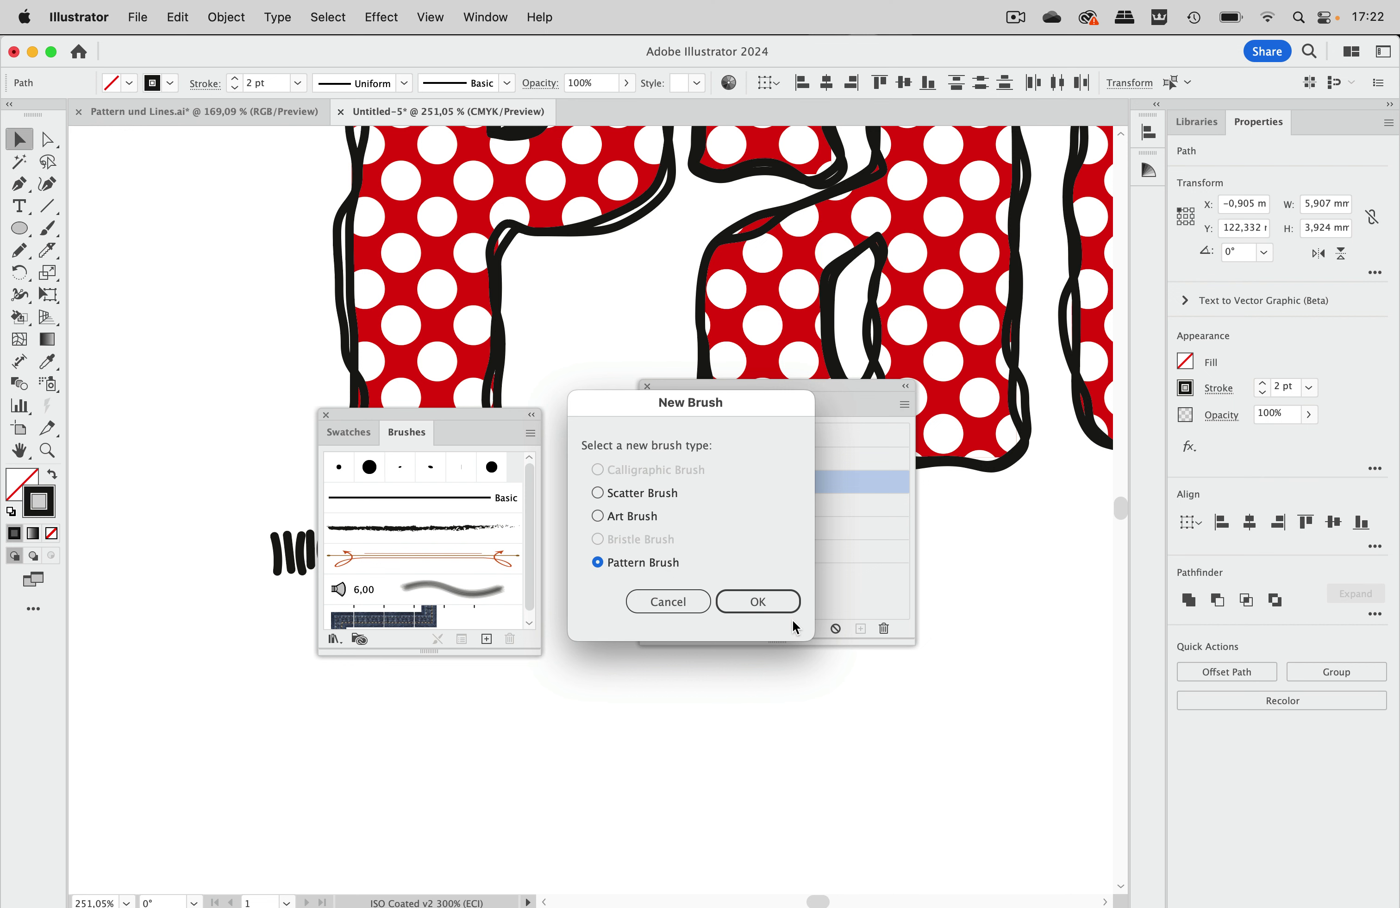
{"action": "left_click", "coordinate": [767, 605]}
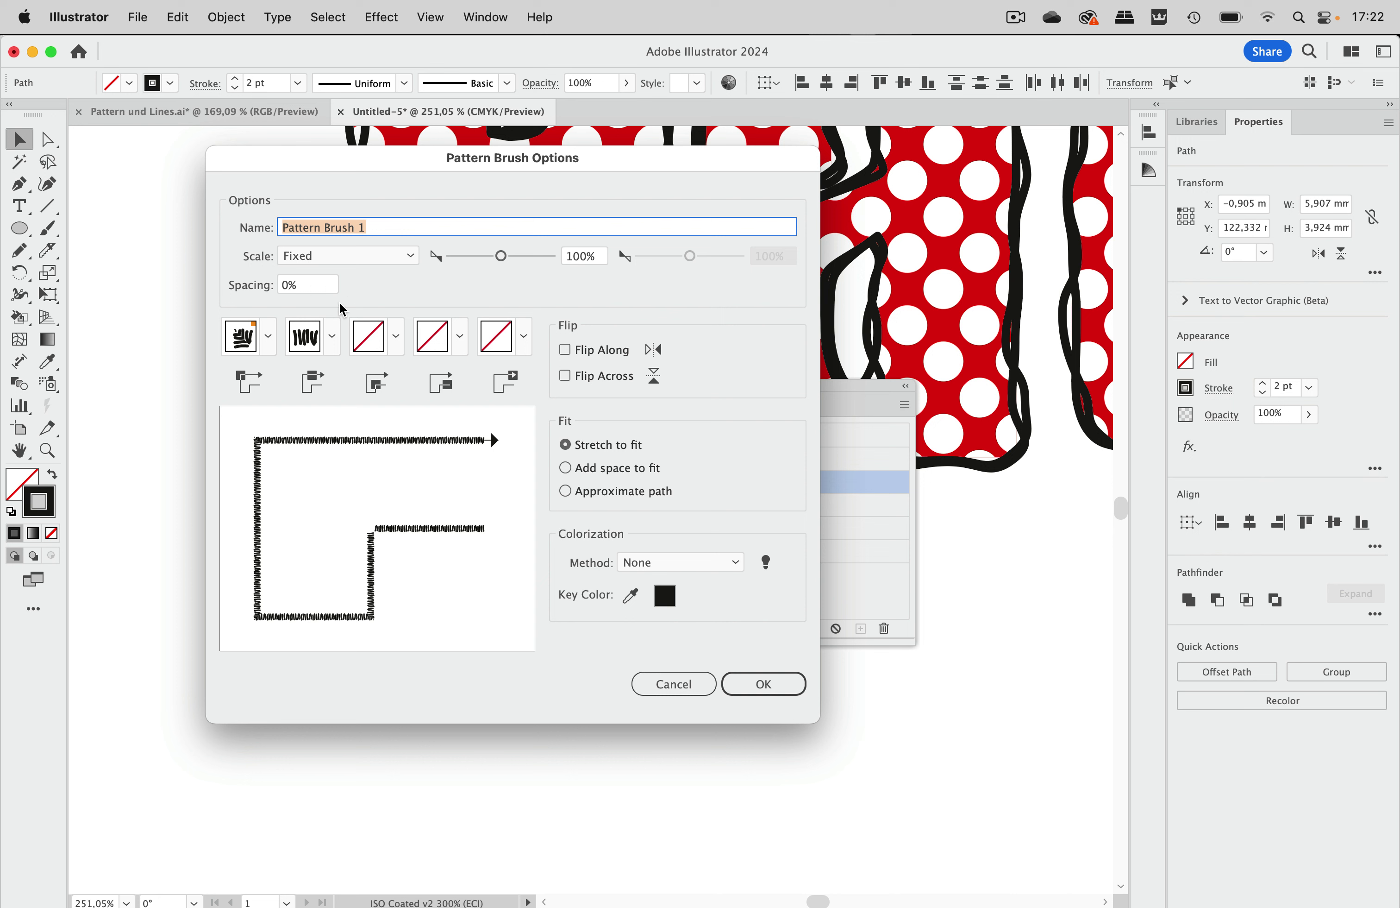
Set the new pattern brush's spacing to 700% and create the brush
{"action": "left_click", "coordinate": [280, 285]}
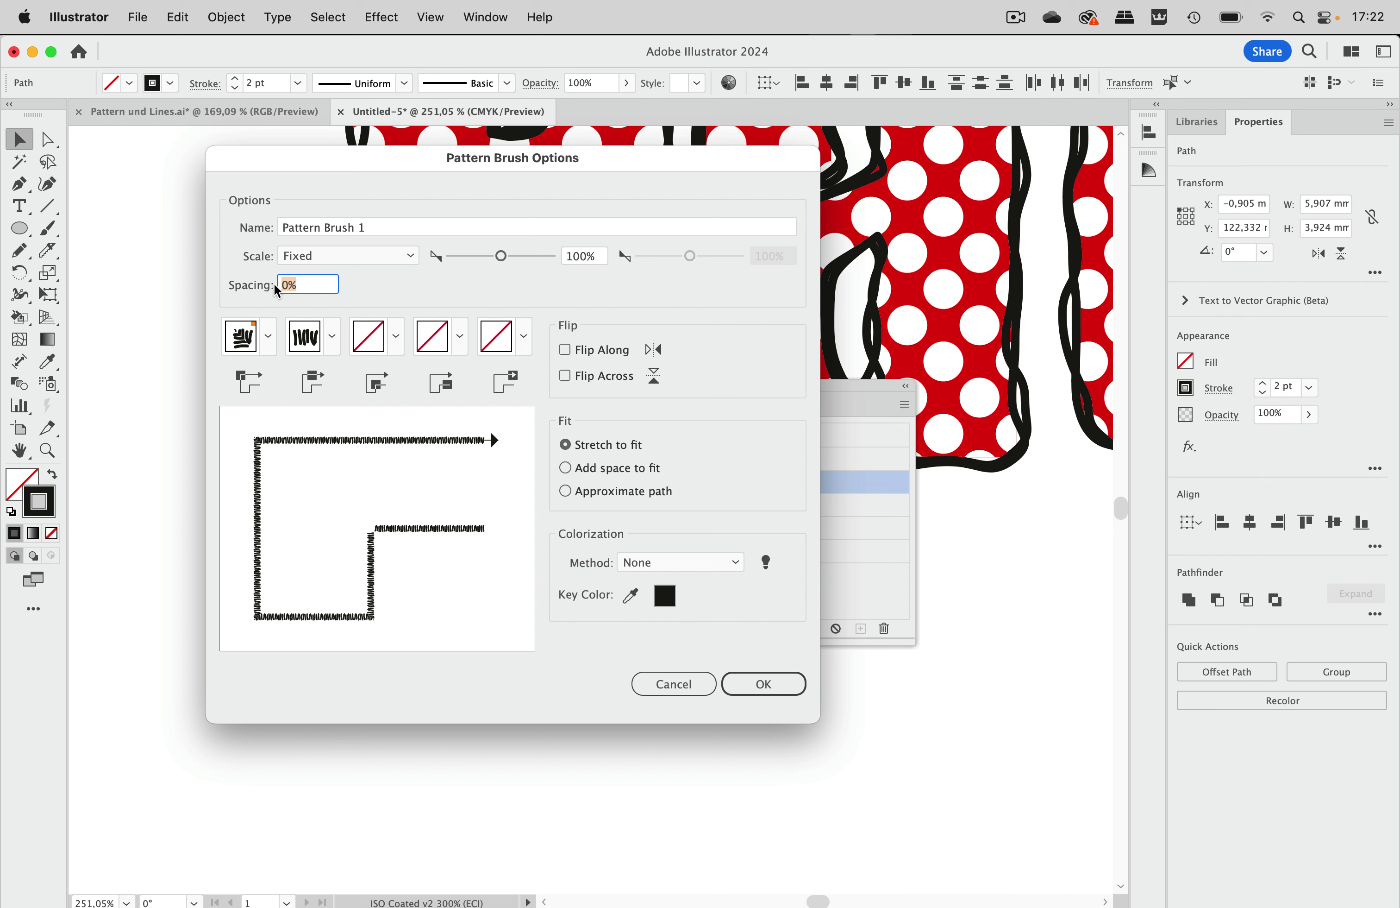
{"action": "type", "text": "700"}
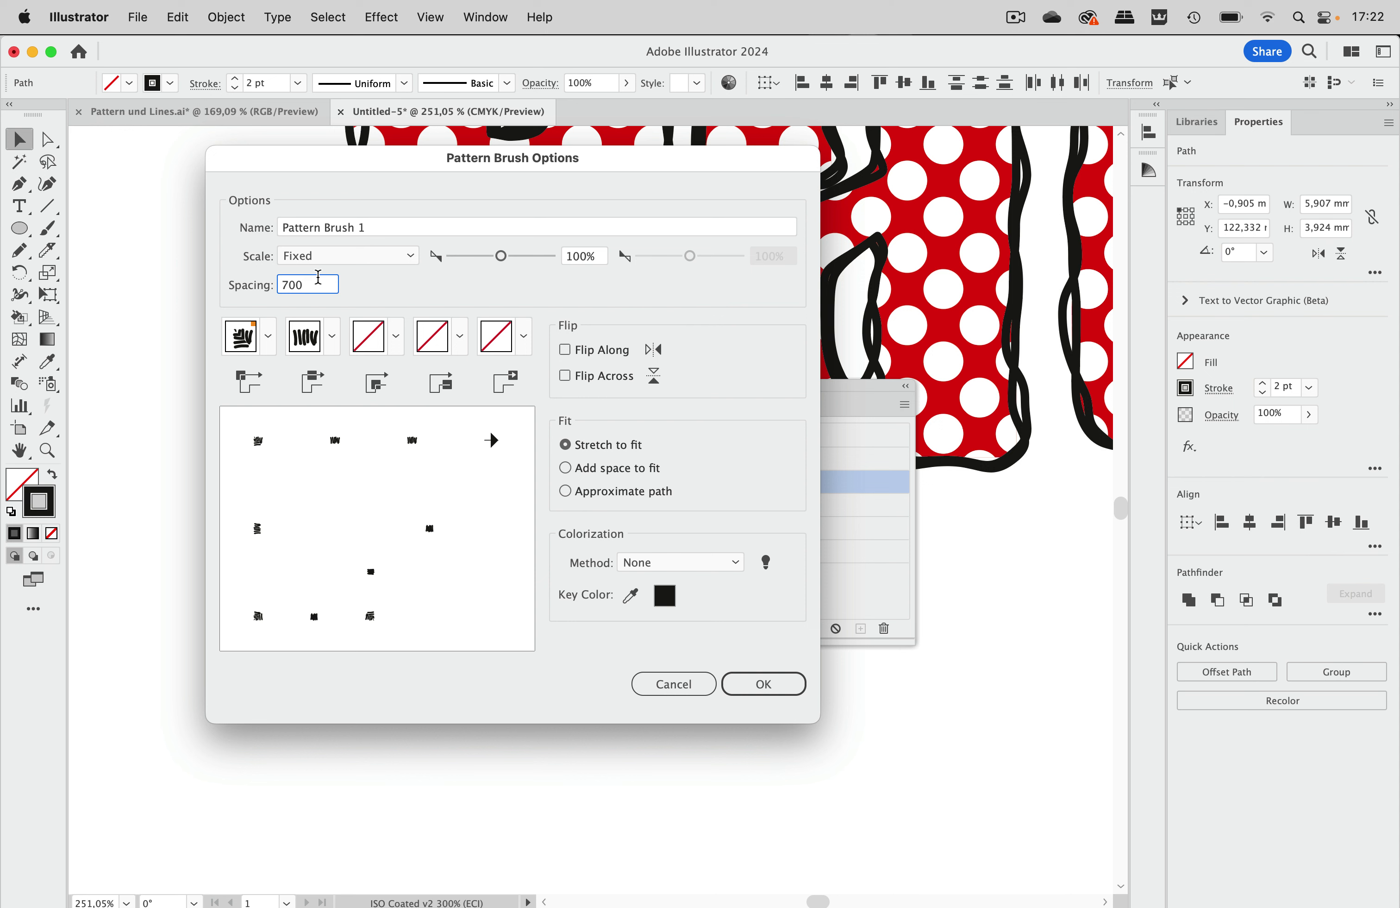
{"action": "left_click_drag", "start_coordinate": [318, 276], "coordinate": [277, 271]}
{"action": "left_click", "coordinate": [760, 683]}
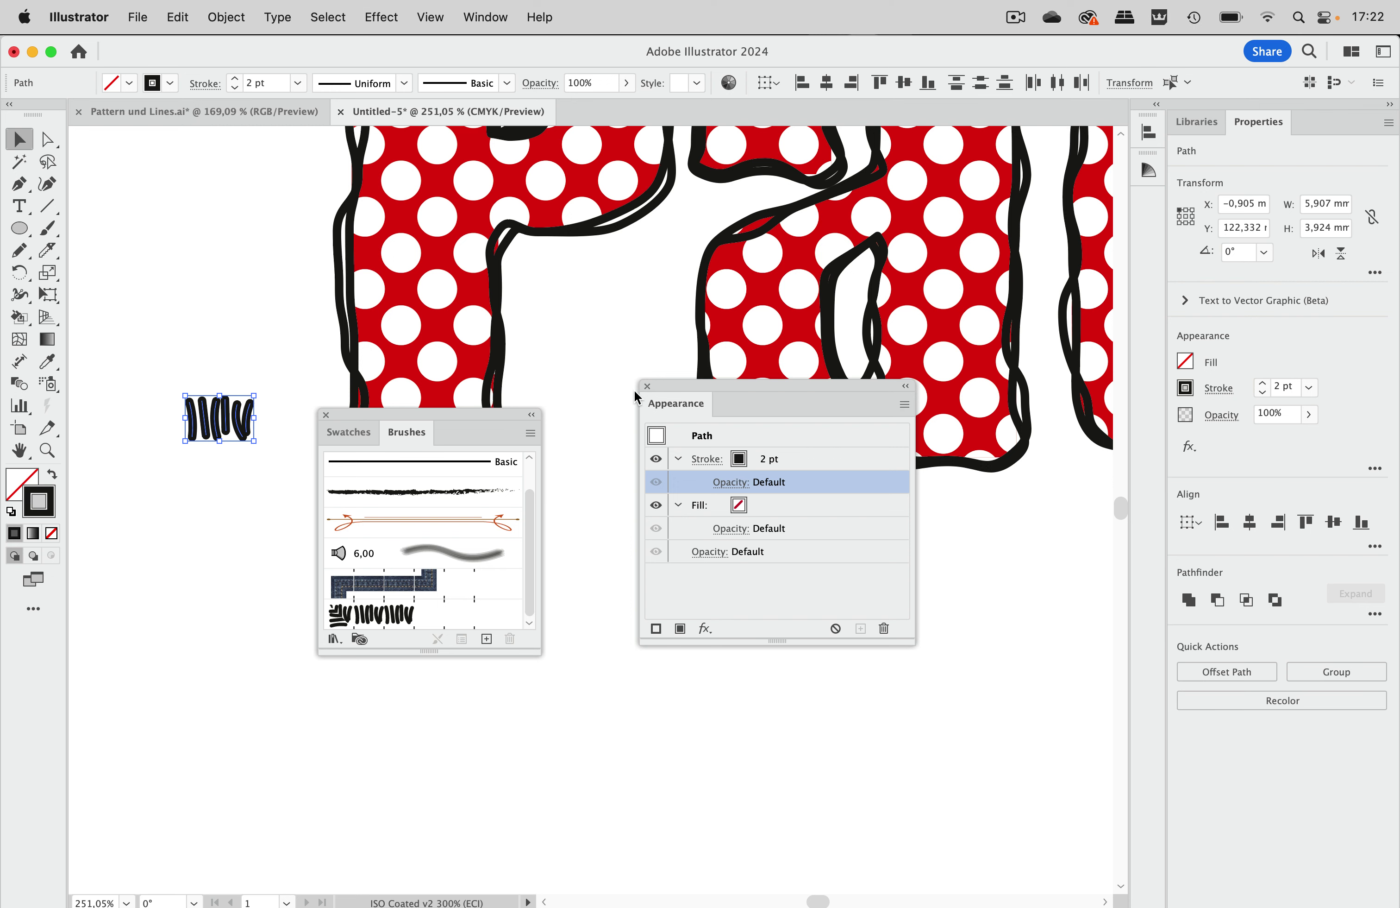
Duplicate the top stroke in the "Pattern" text's appearance and delete the Roughen effect from the uppermost copy
{"action": "scroll", "coordinate": [567, 378], "scroll_direction": "up", "scroll_amount": 10}
{"action": "scroll", "coordinate": [567, 378], "scroll_direction": "right", "scroll_amount": 5}
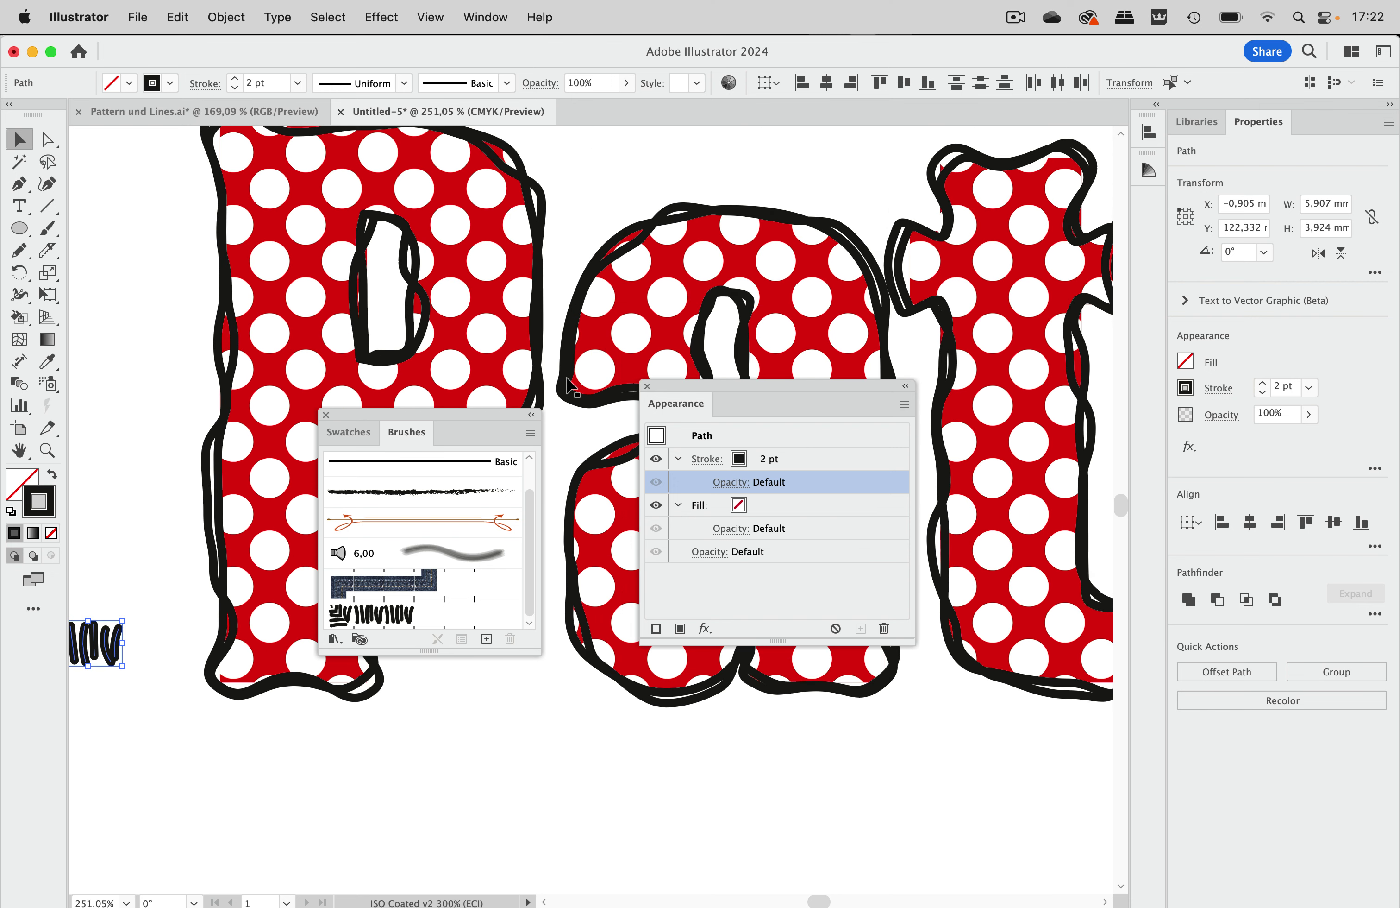
{"action": "left_click", "coordinate": [584, 300]}
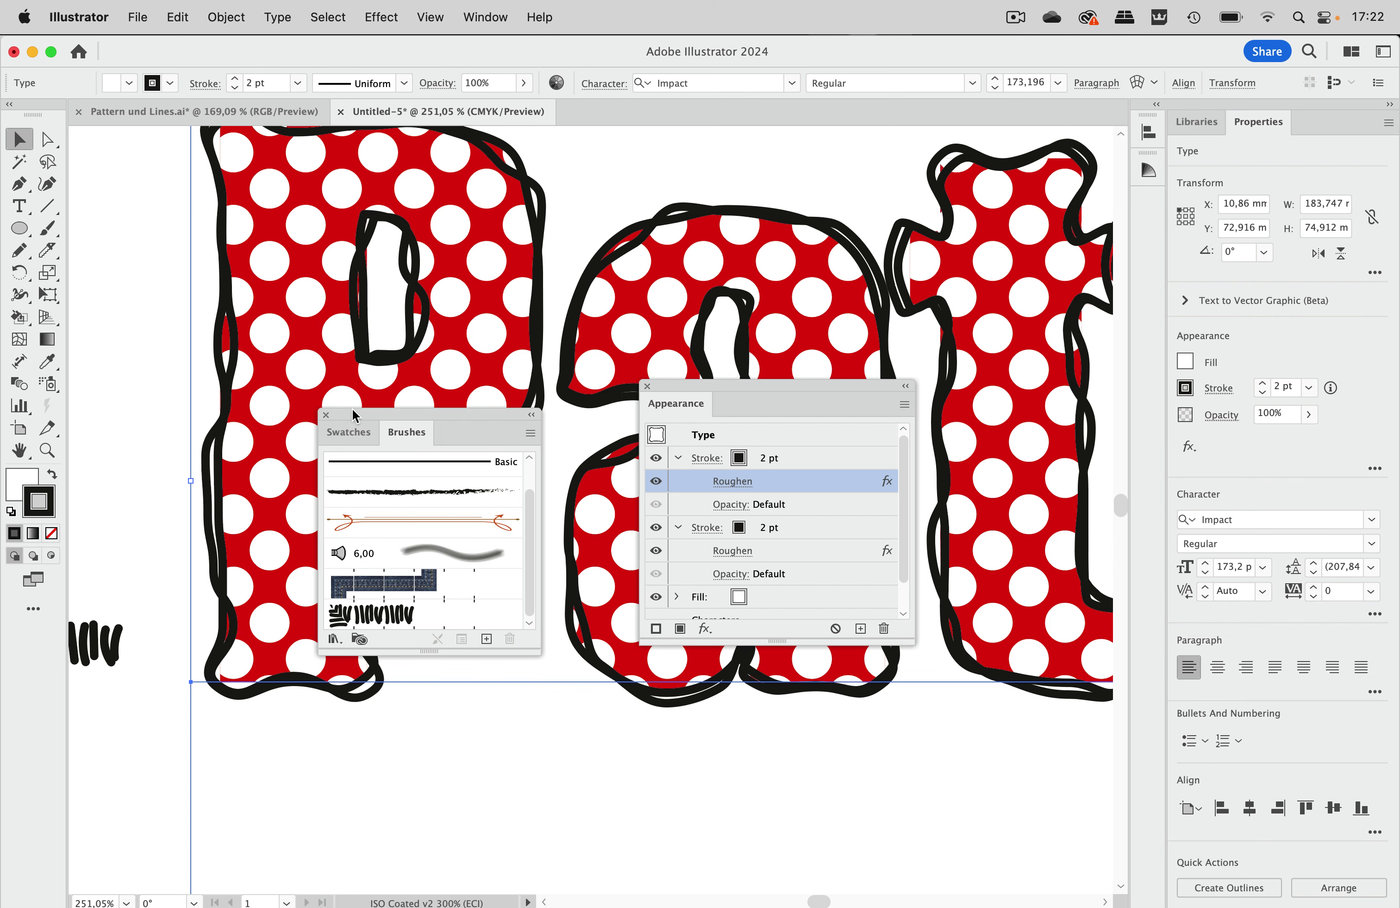
{"action": "left_click", "coordinate": [325, 415]}
{"action": "scroll", "coordinate": [567, 426], "scroll_direction": "right", "scroll_amount": 2}
{"action": "scroll", "coordinate": [566, 426], "scroll_direction": "down", "scroll_amount": 1}
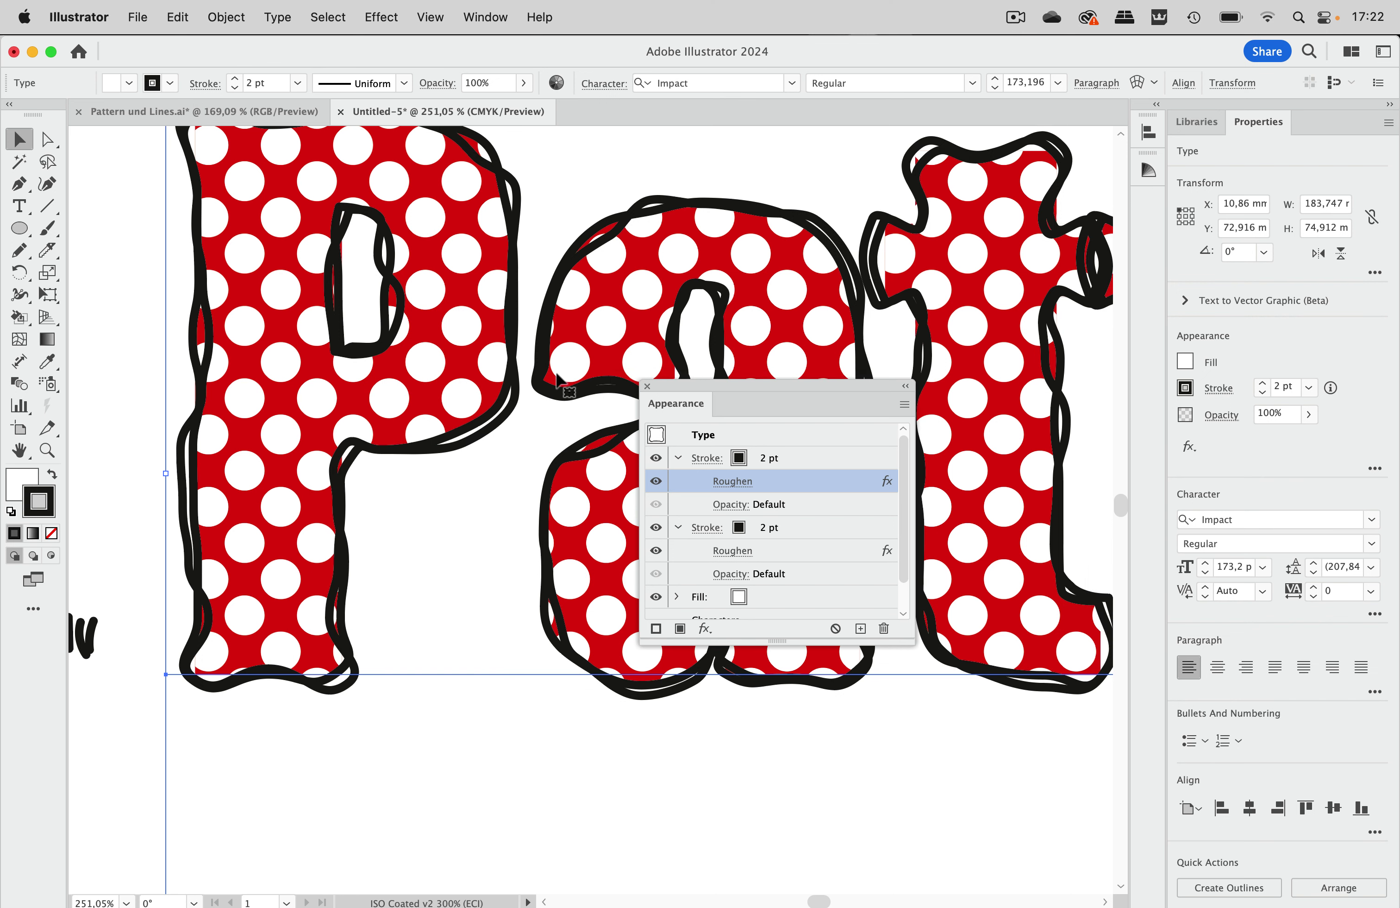
{"action": "left_click", "coordinate": [825, 459]}
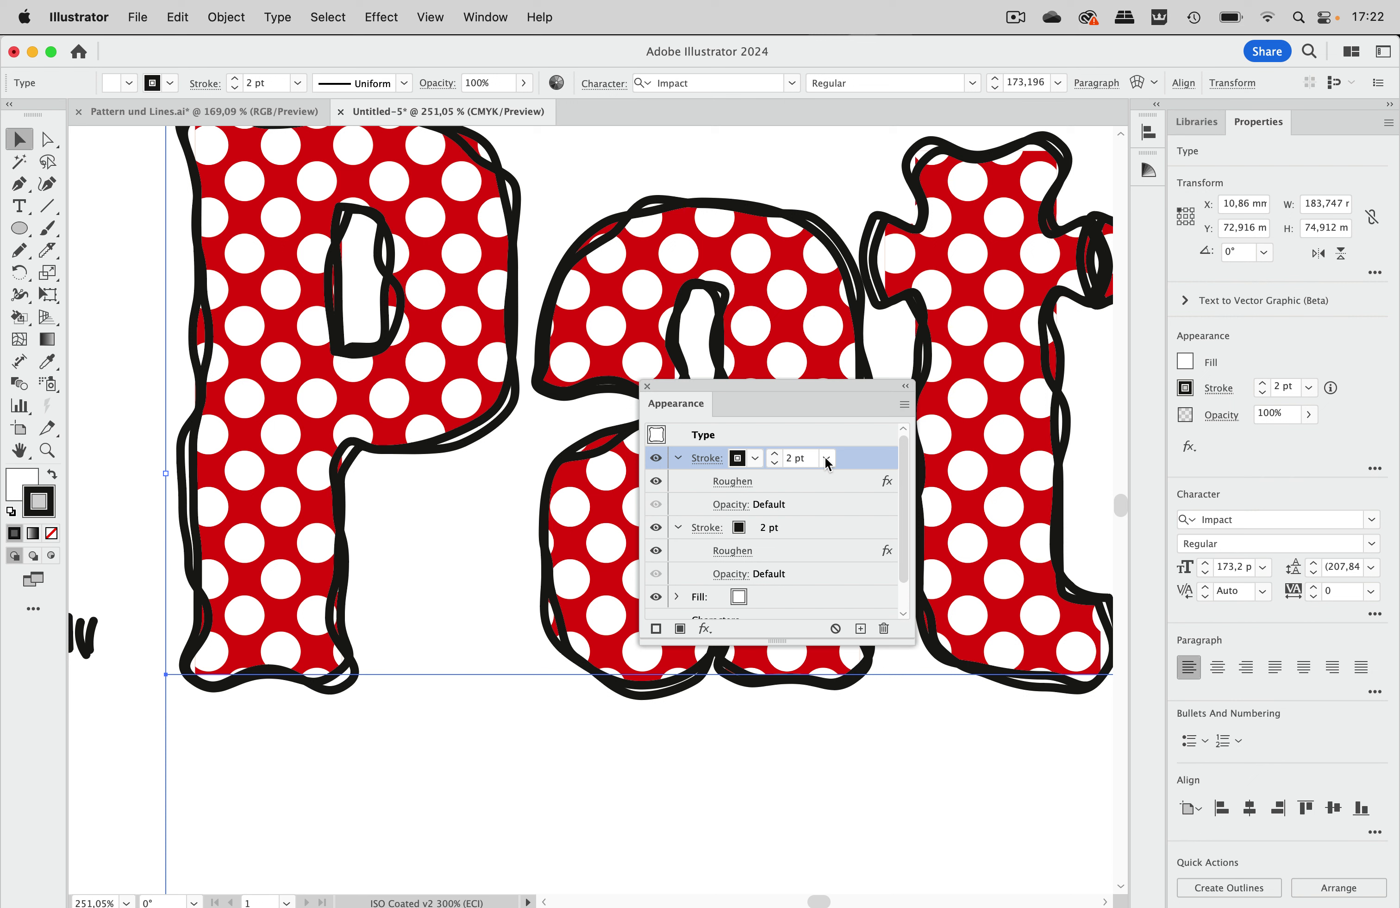
{"action": "left_click", "coordinate": [861, 629]}
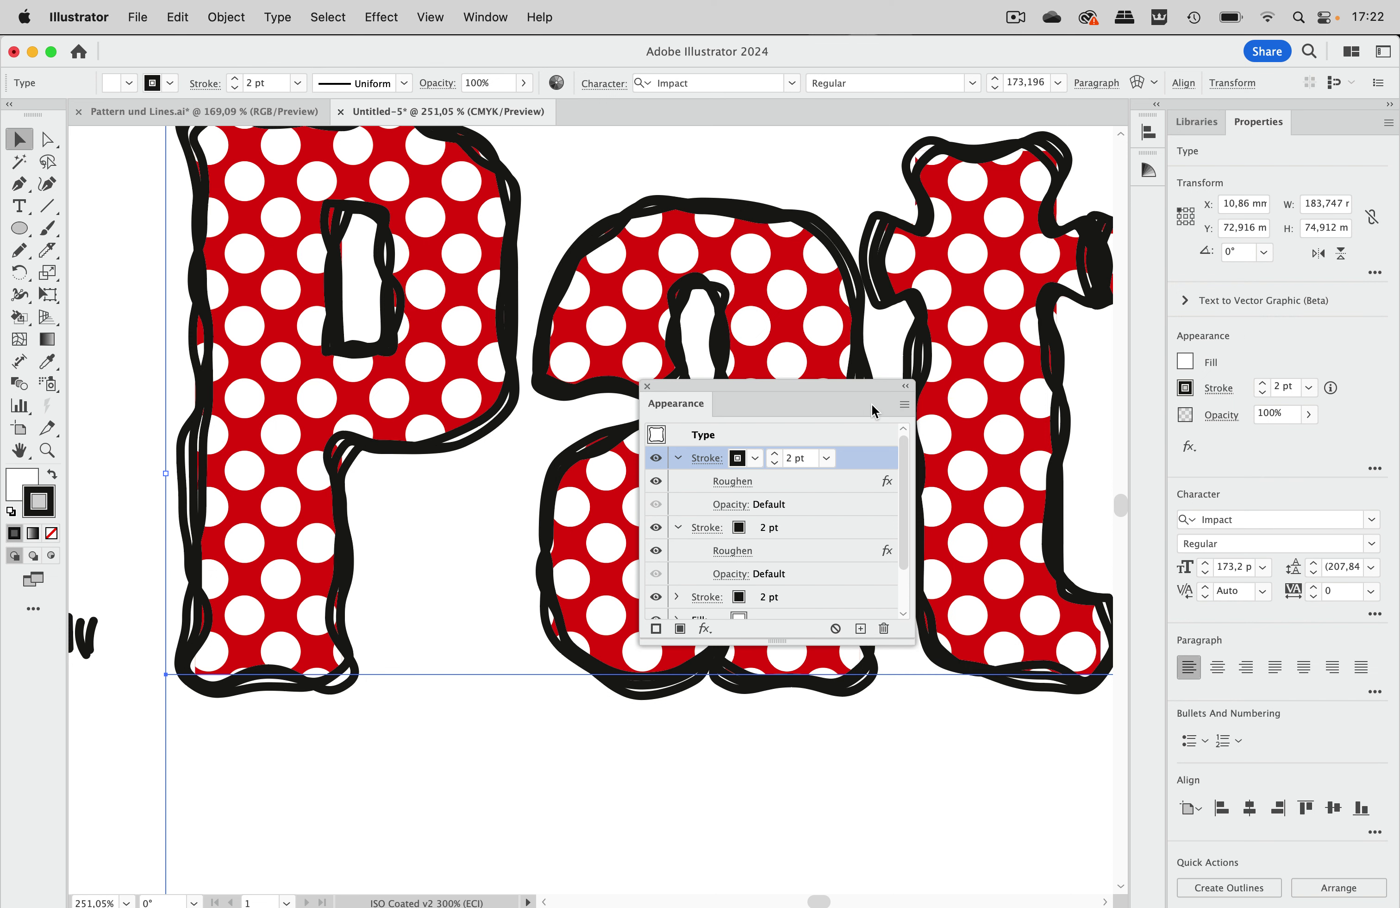
{"action": "left_click", "coordinate": [864, 488]}
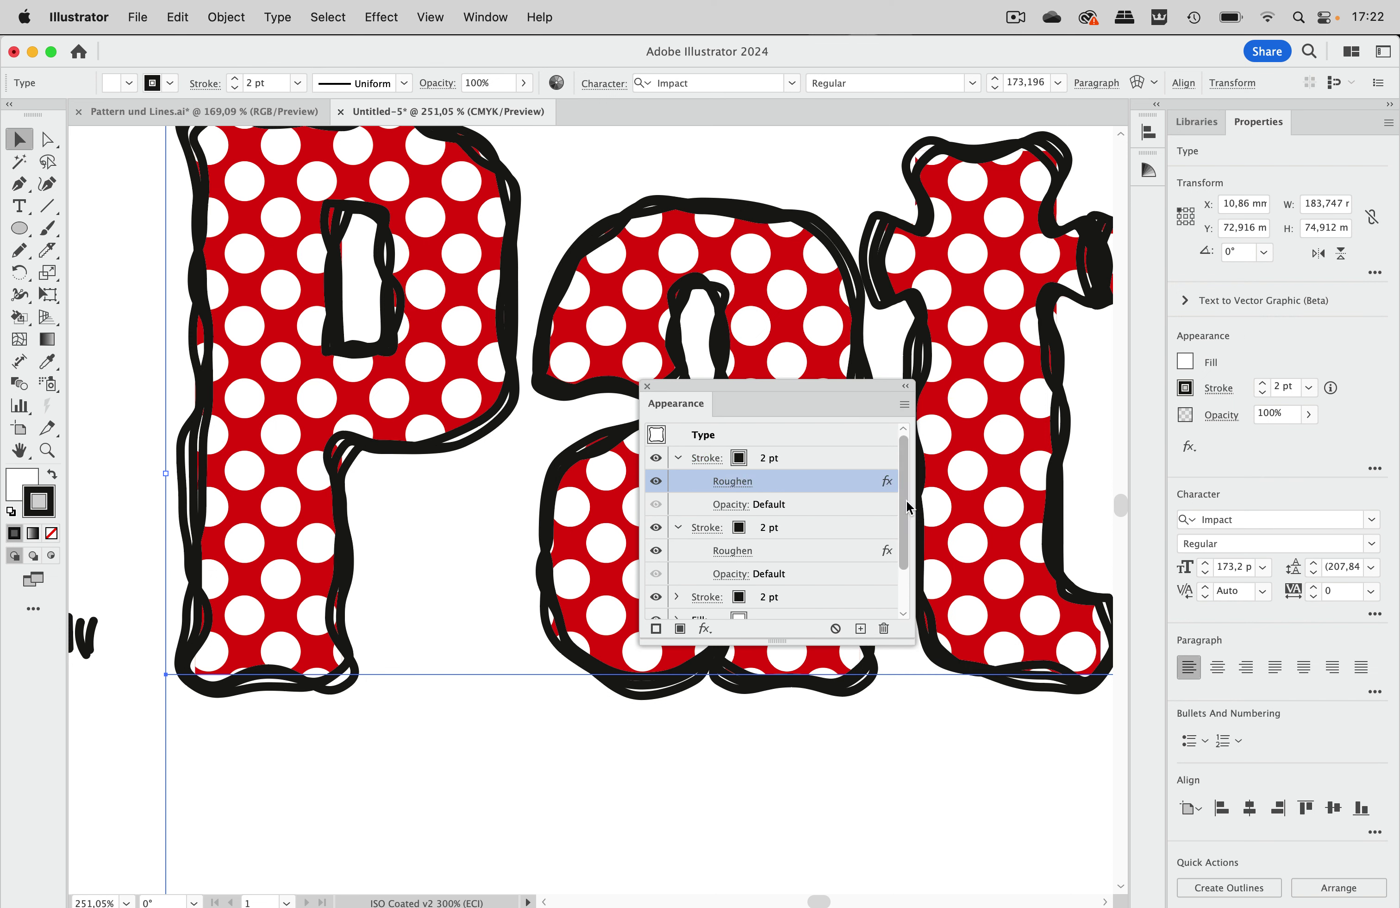
{"action": "left_click", "coordinate": [883, 628]}
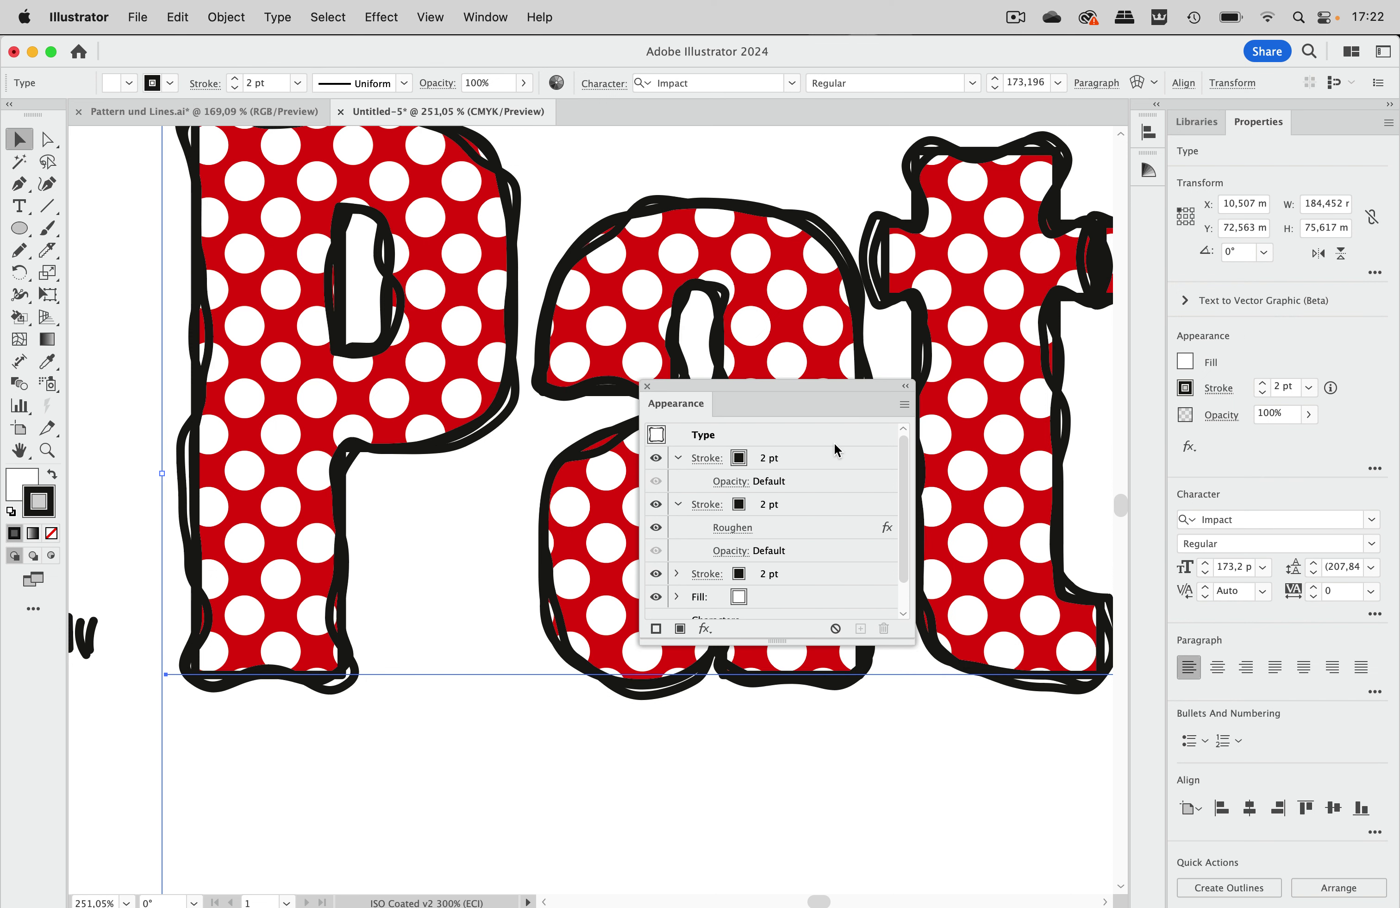
Apply the hand-drawn pattern brush to the uppermost stroke of the "Pattern" text
{"action": "left_click", "coordinate": [823, 462]}
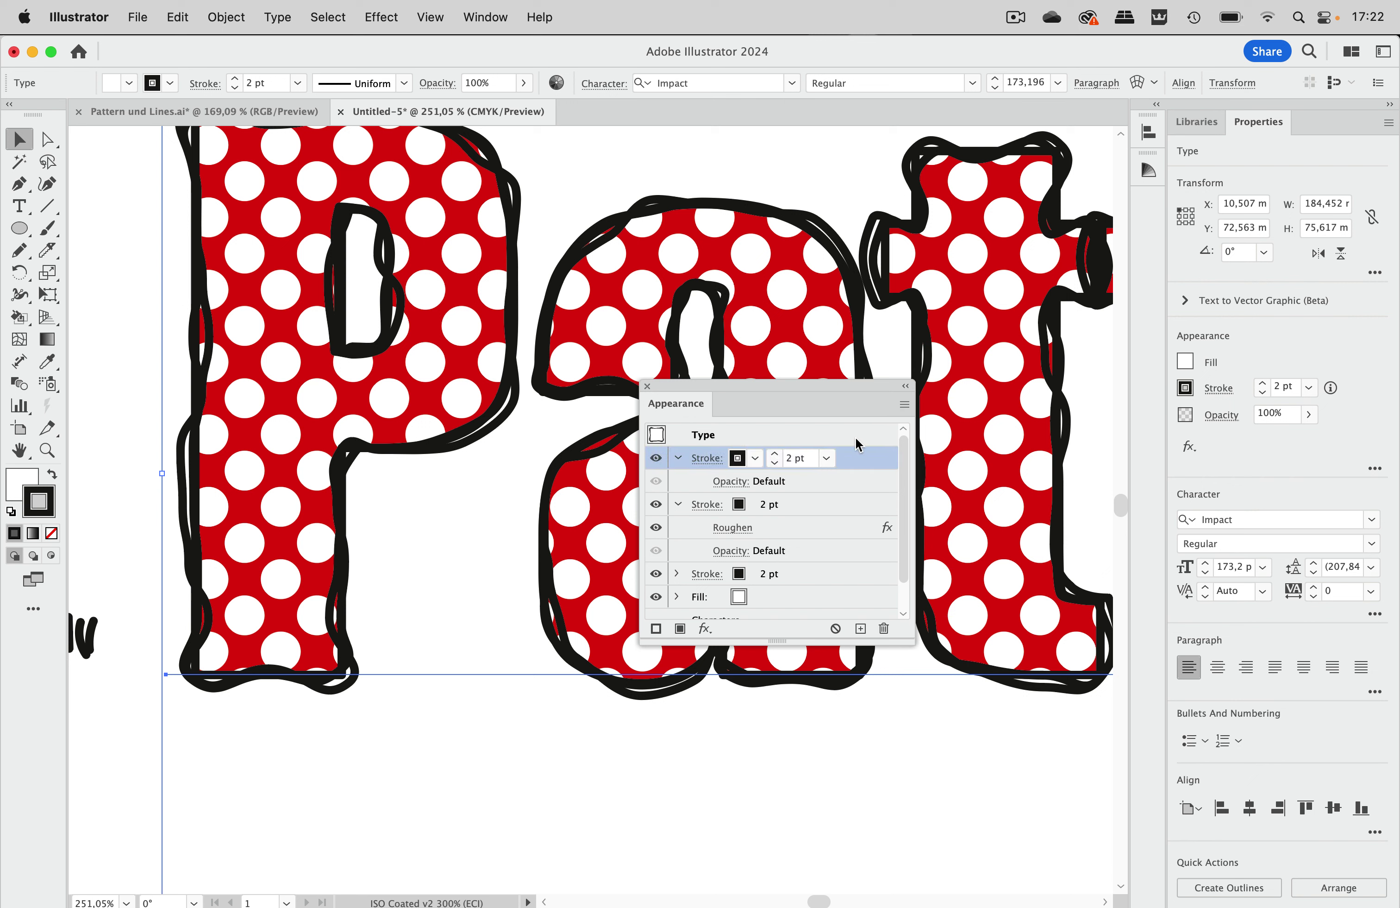
{"action": "left_click", "coordinate": [405, 84]}
{"action": "left_click", "coordinate": [452, 70]}
{"action": "left_click", "coordinate": [484, 17]}
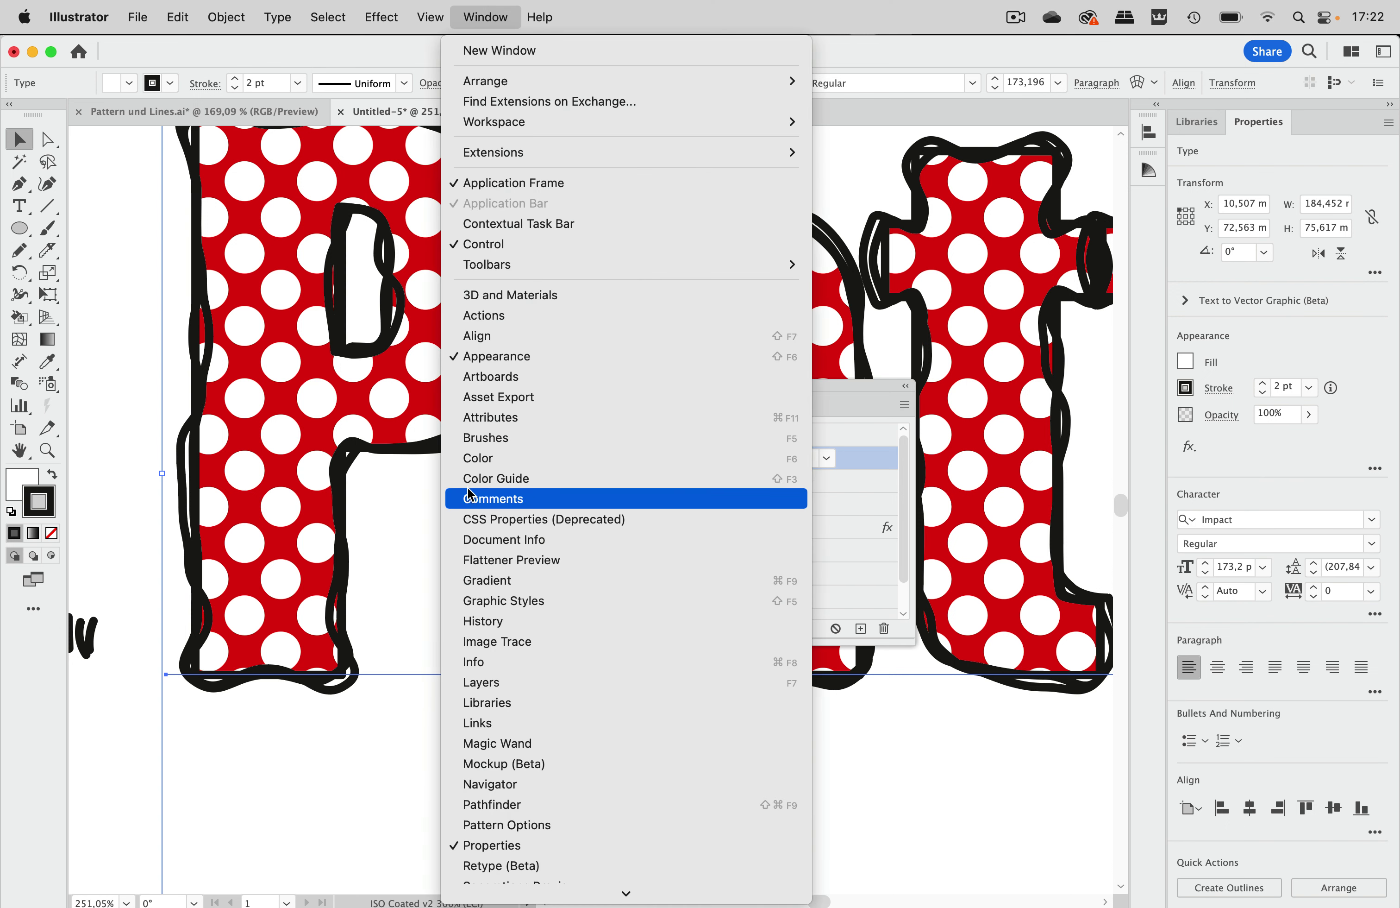
{"action": "left_click", "coordinate": [484, 439]}
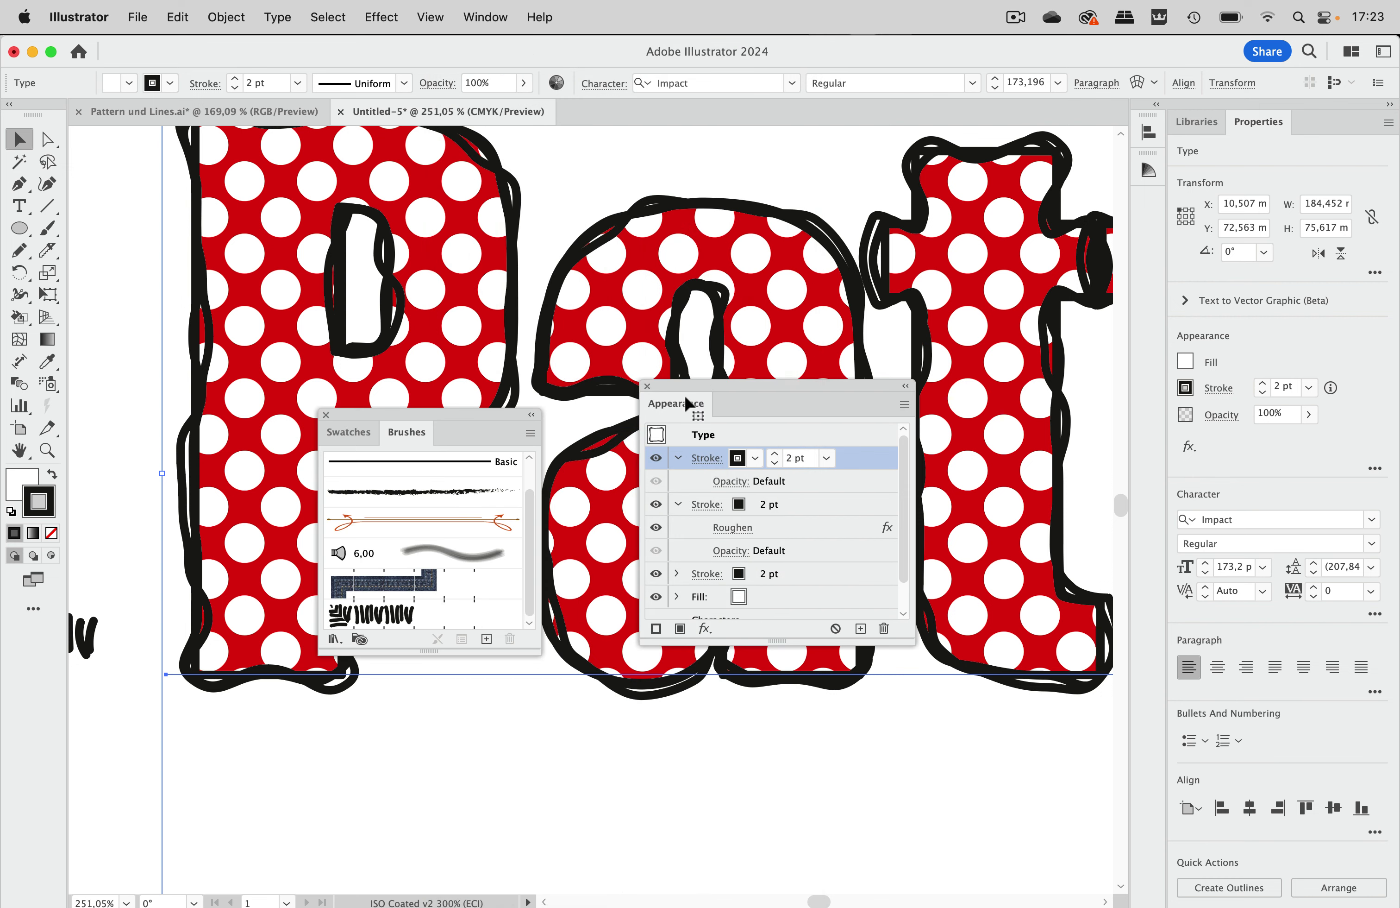
{"action": "left_click", "coordinate": [398, 616]}
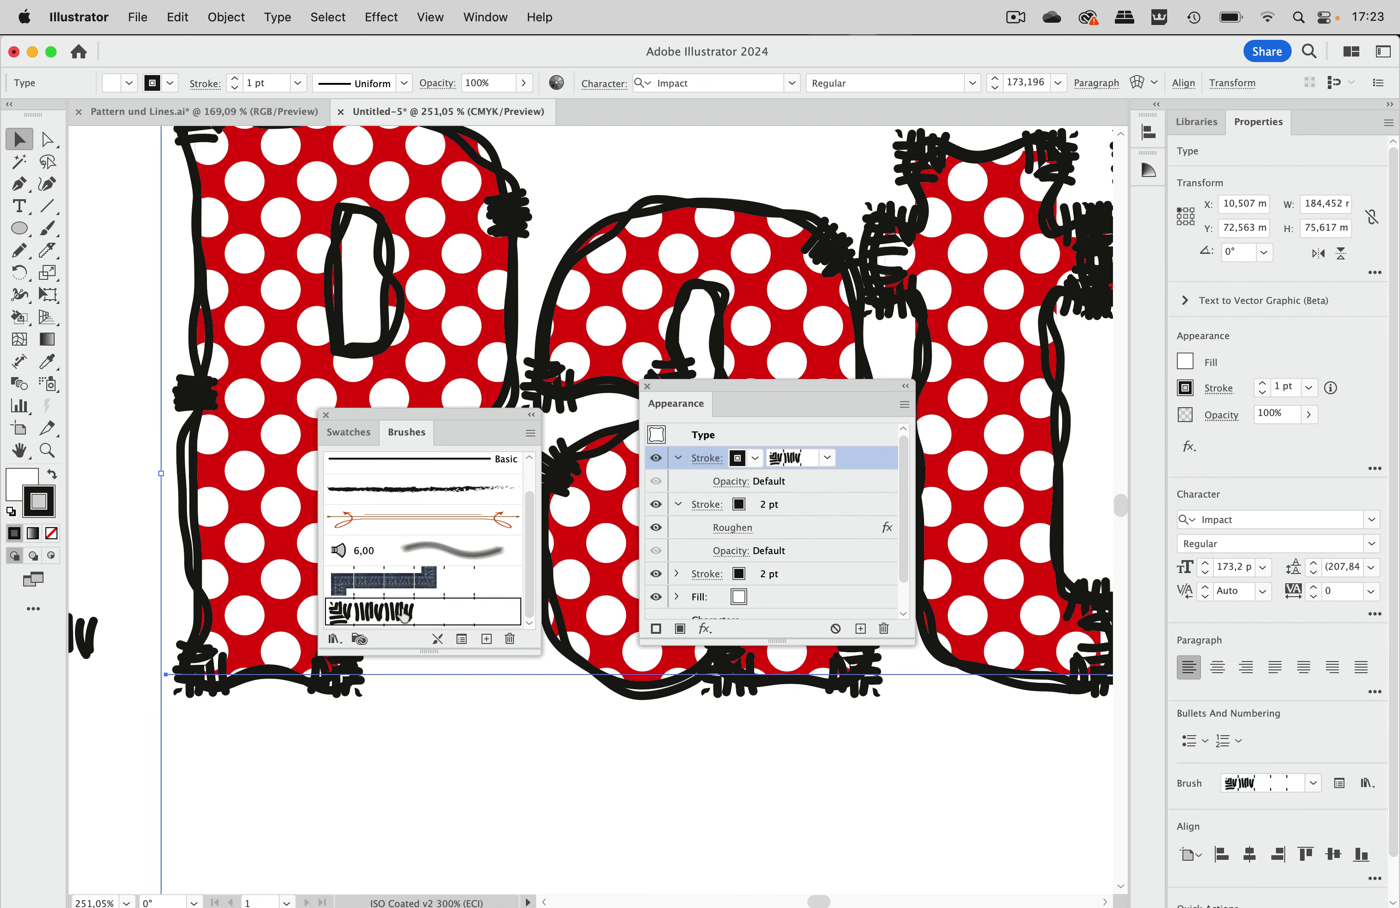
Open the options of the hand-drawn pattern brush and set its spacing to 900%
{"action": "scroll", "coordinate": [449, 728], "scroll_direction": "down", "scroll_amount": 2}
{"action": "scroll", "coordinate": [448, 724], "scroll_direction": "down", "scroll_amount": 3}
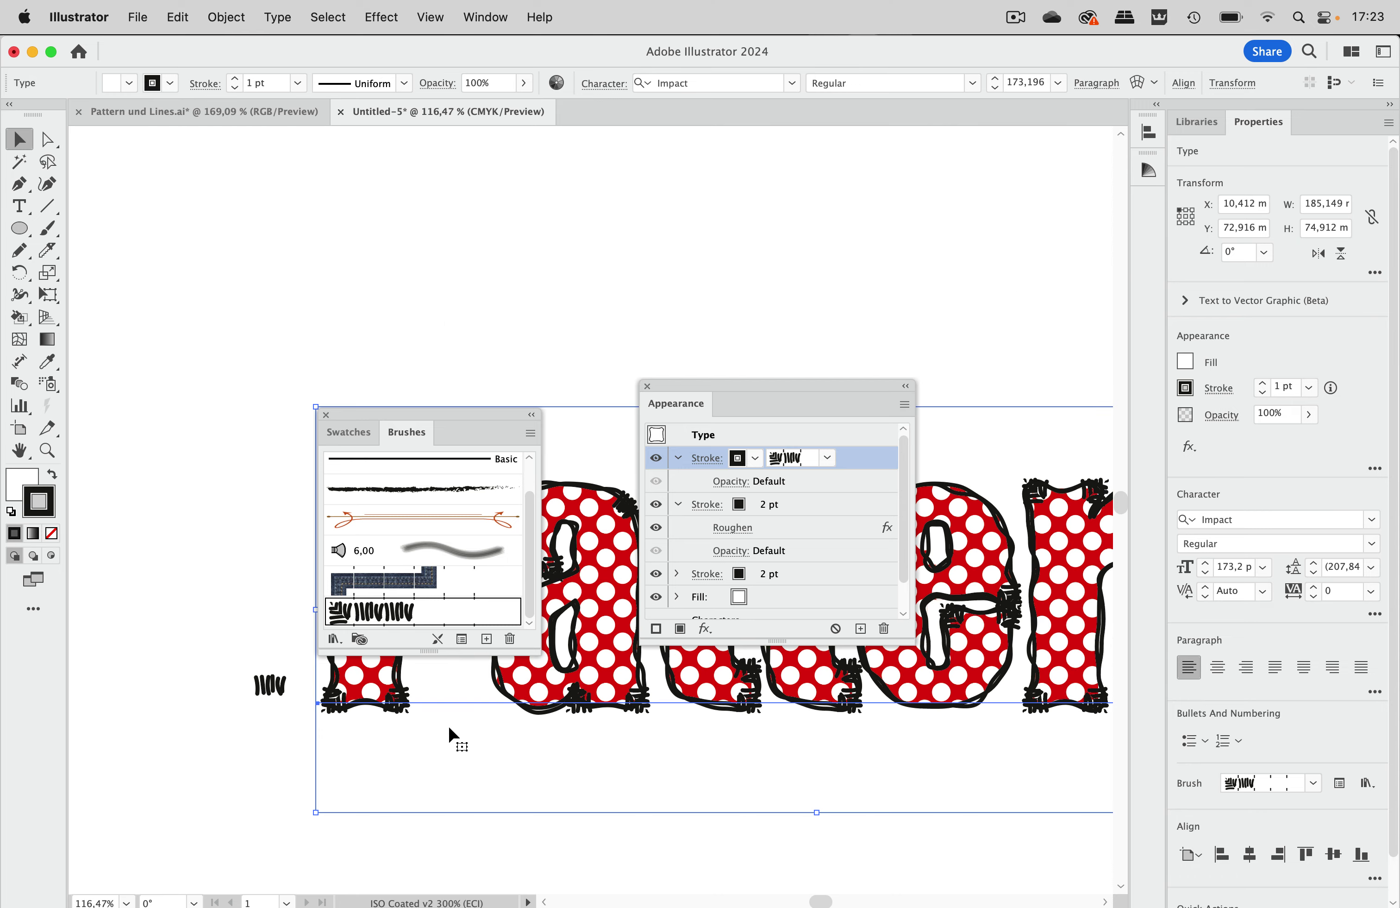
{"action": "scroll", "coordinate": [448, 724], "scroll_direction": "up", "scroll_amount": 2}
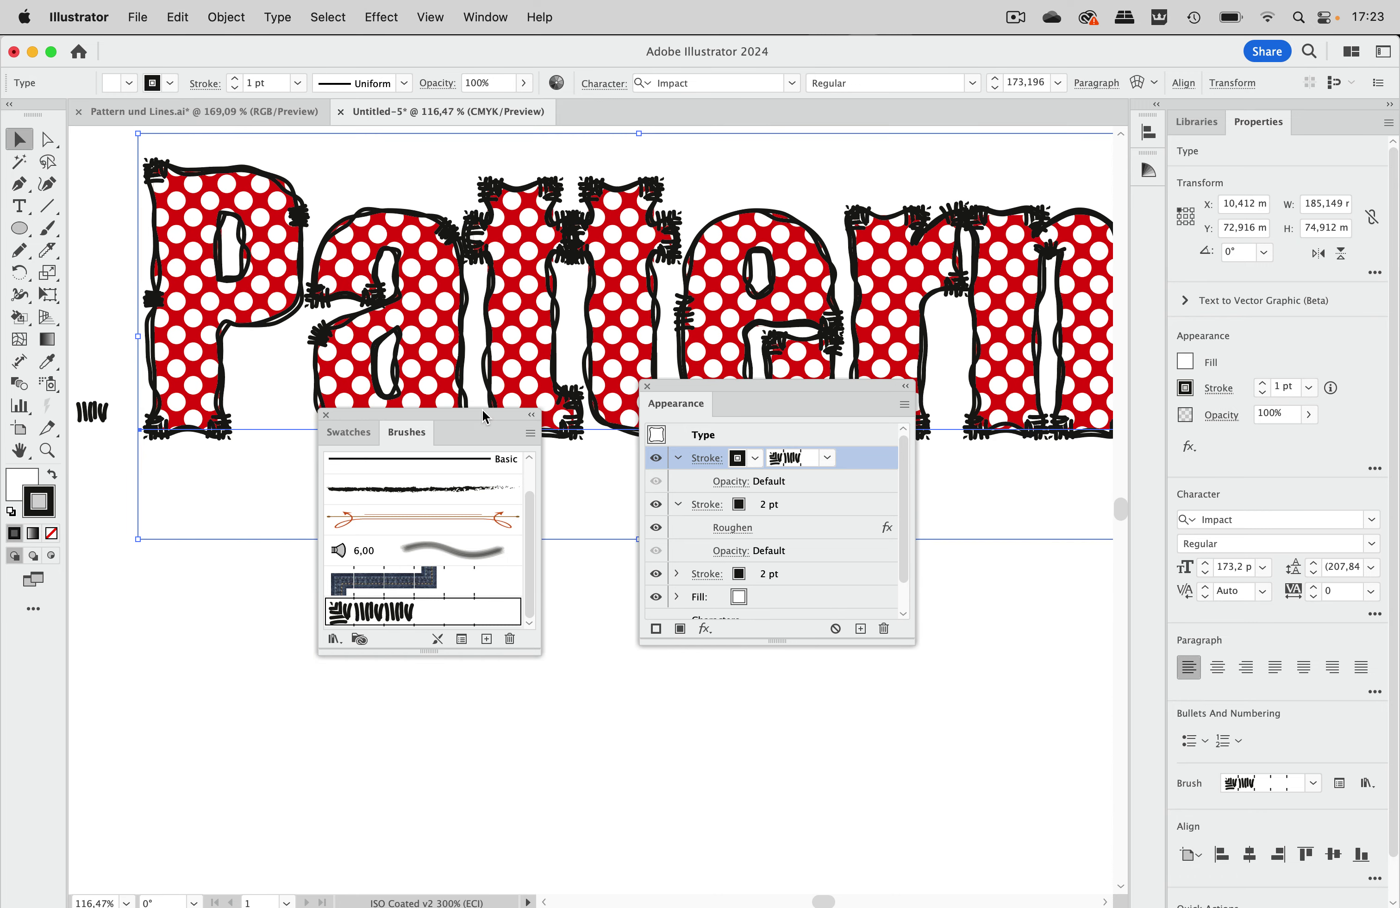
{"action": "mouse_move", "coordinate": [483, 414]}
{"action": "left_mouse_down"}
{"action": "mouse_move", "coordinate": [481, 519]}
{"action": "mouse_move", "coordinate": [493, 518]}
{"action": "left_mouse_up"}
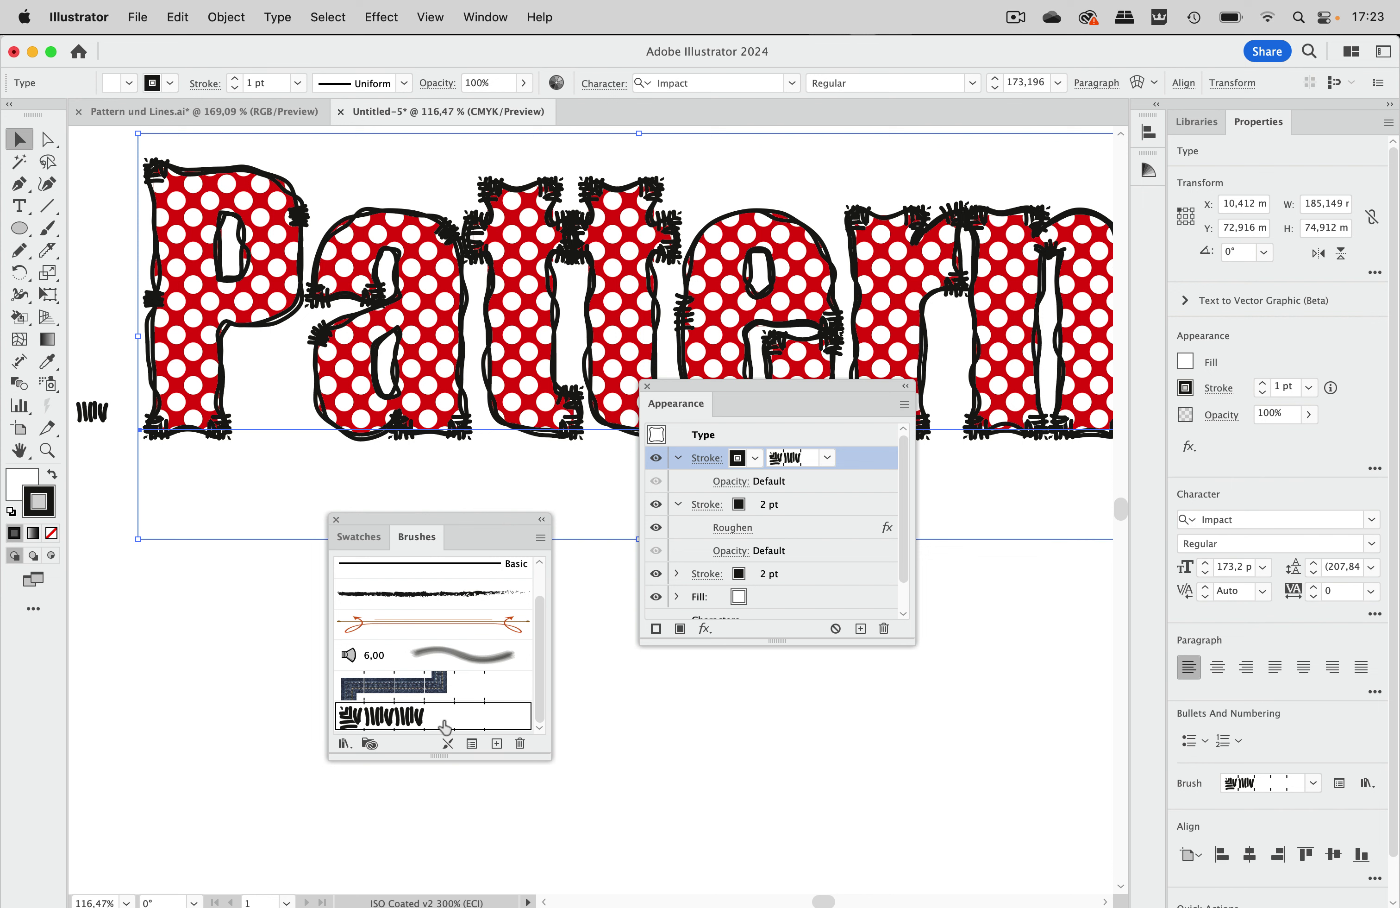
{"action": "double_click", "coordinate": [408, 720]}
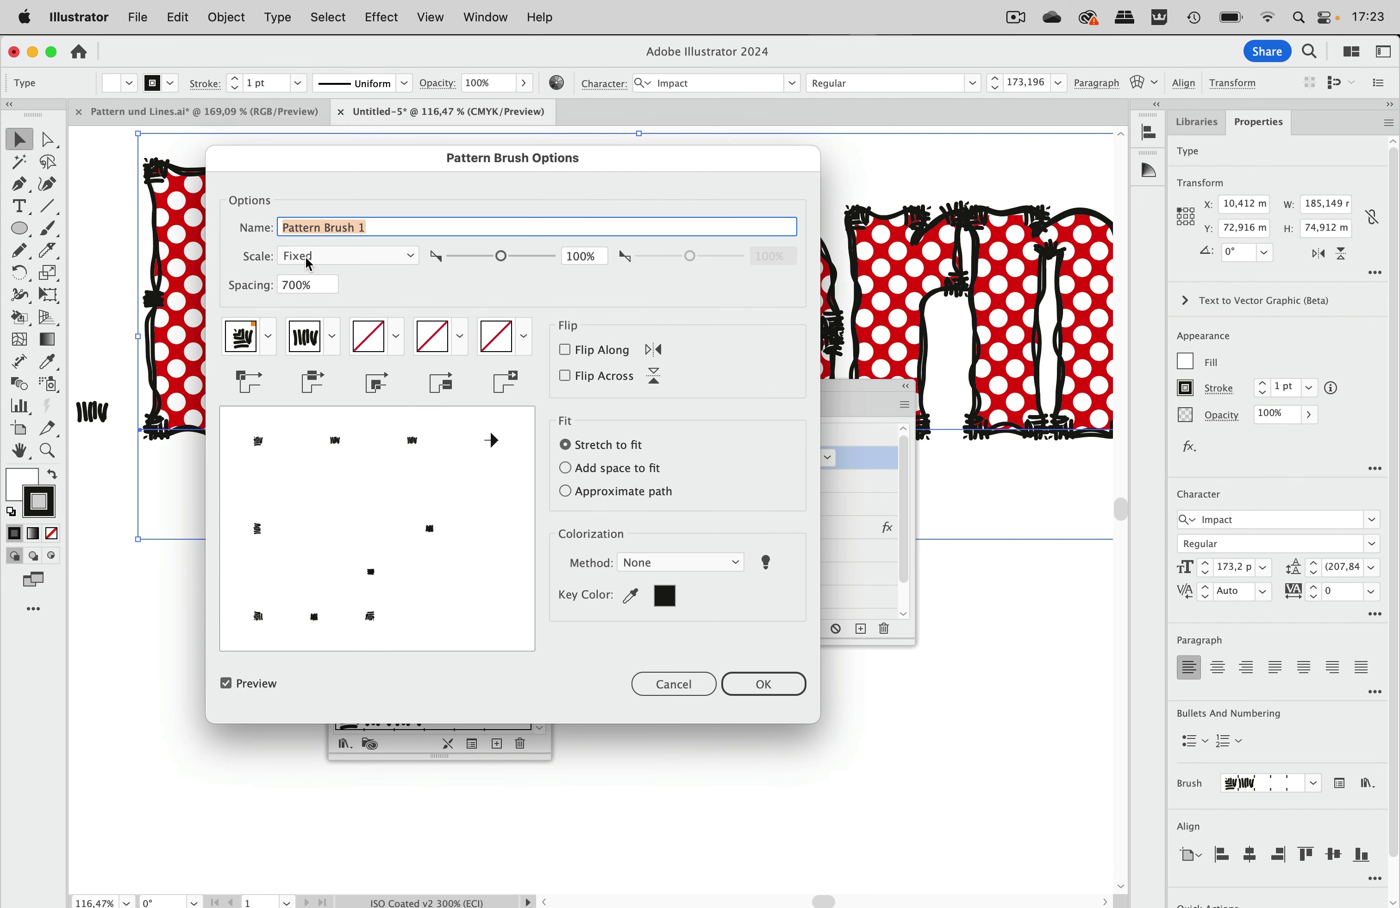
{"action": "left_click_drag", "start_coordinate": [319, 289], "coordinate": [234, 291]}
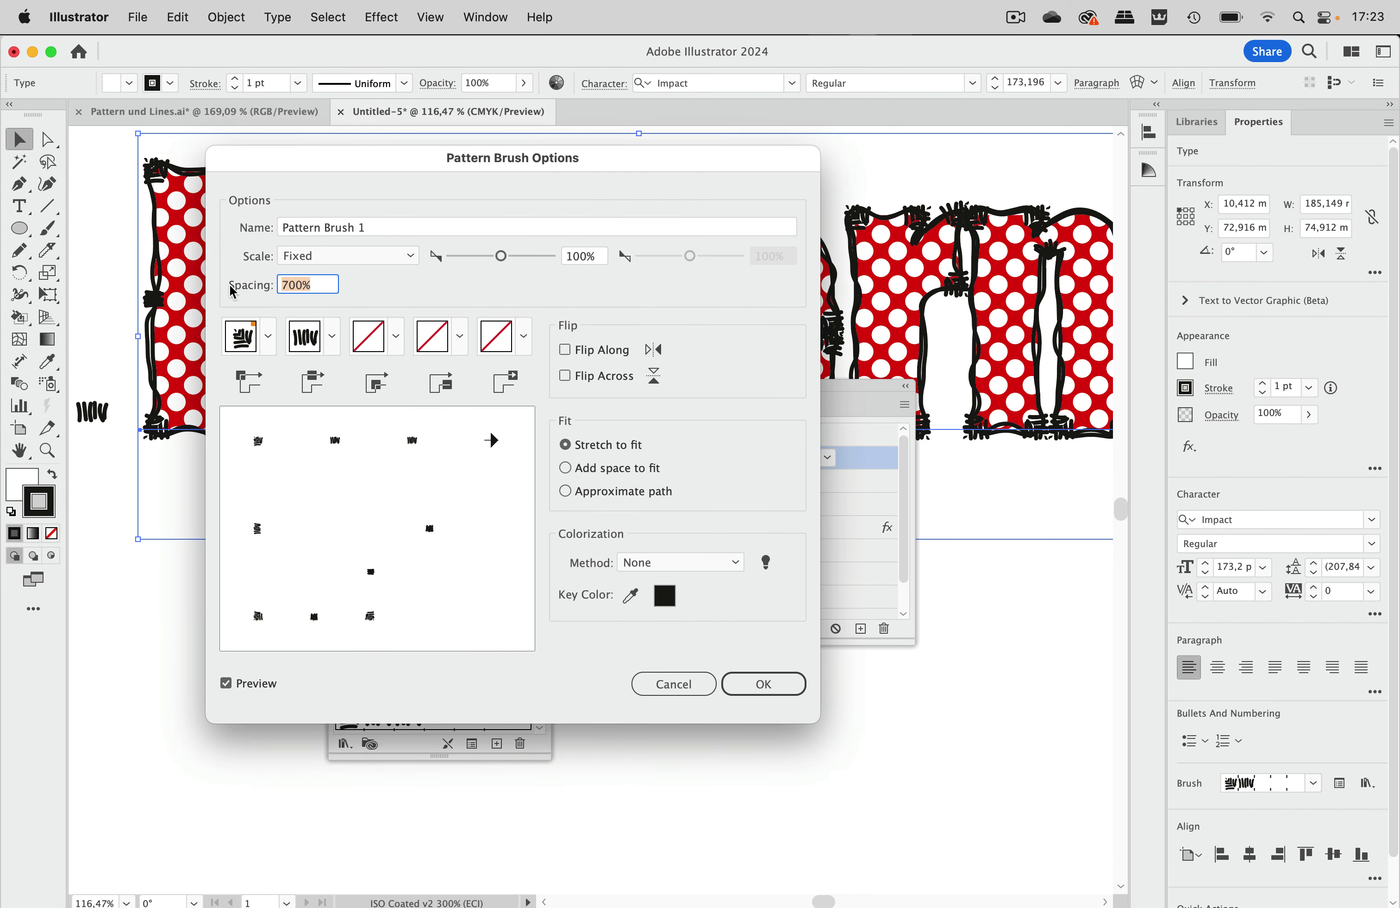
{"action": "type", "text": "900"}
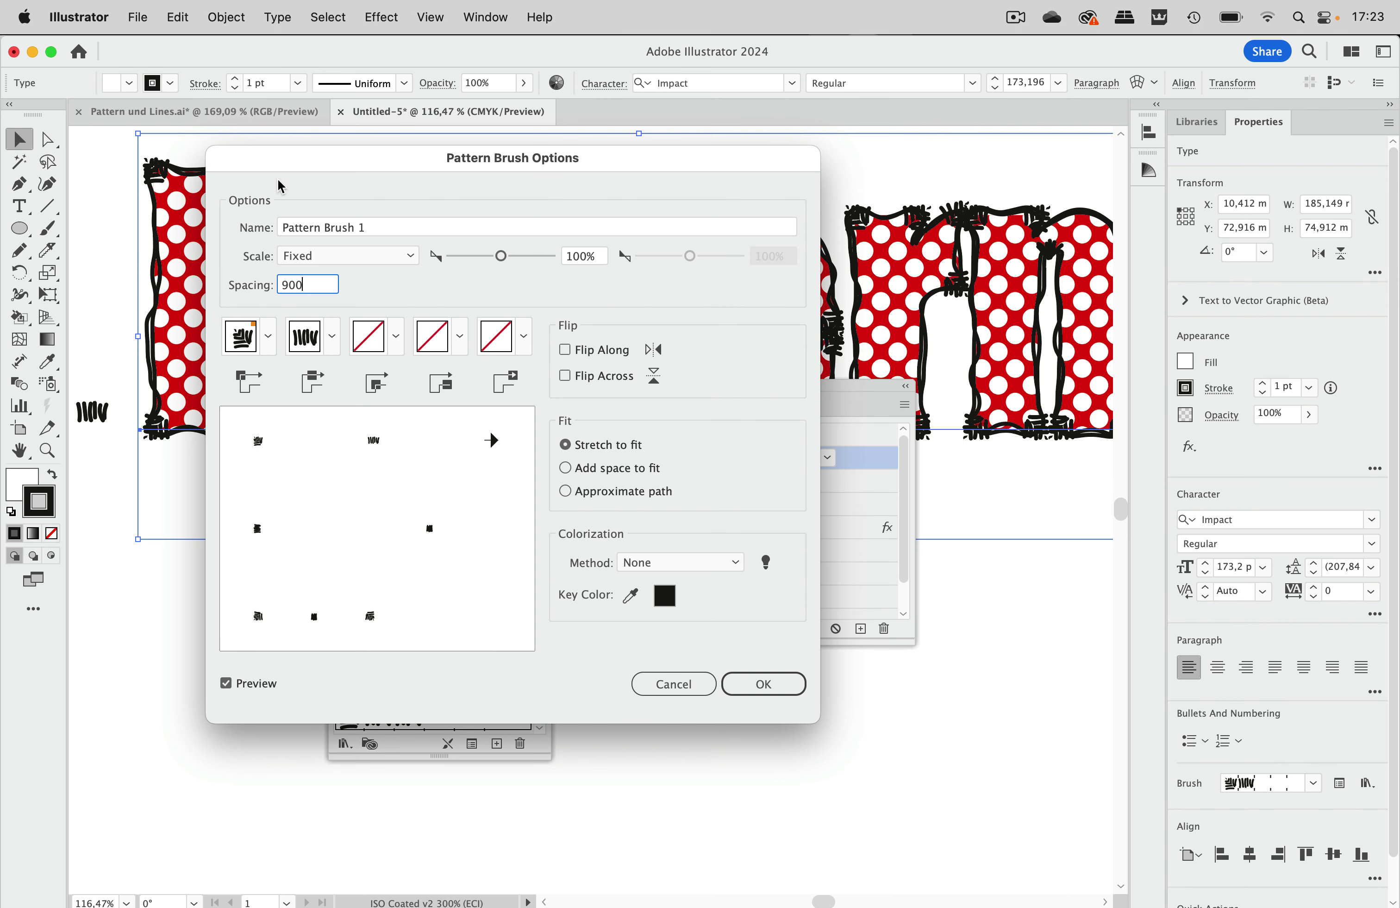
Set the hand-drawn pattern brush's outer corner tile to None
{"action": "mouse_move", "coordinate": [321, 168]}
{"action": "left_mouse_down"}
{"action": "mouse_move", "coordinate": [341, 557]}
{"action": "mouse_move", "coordinate": [278, 488]}
{"action": "mouse_move", "coordinate": [321, 180]}
{"action": "left_mouse_up"}
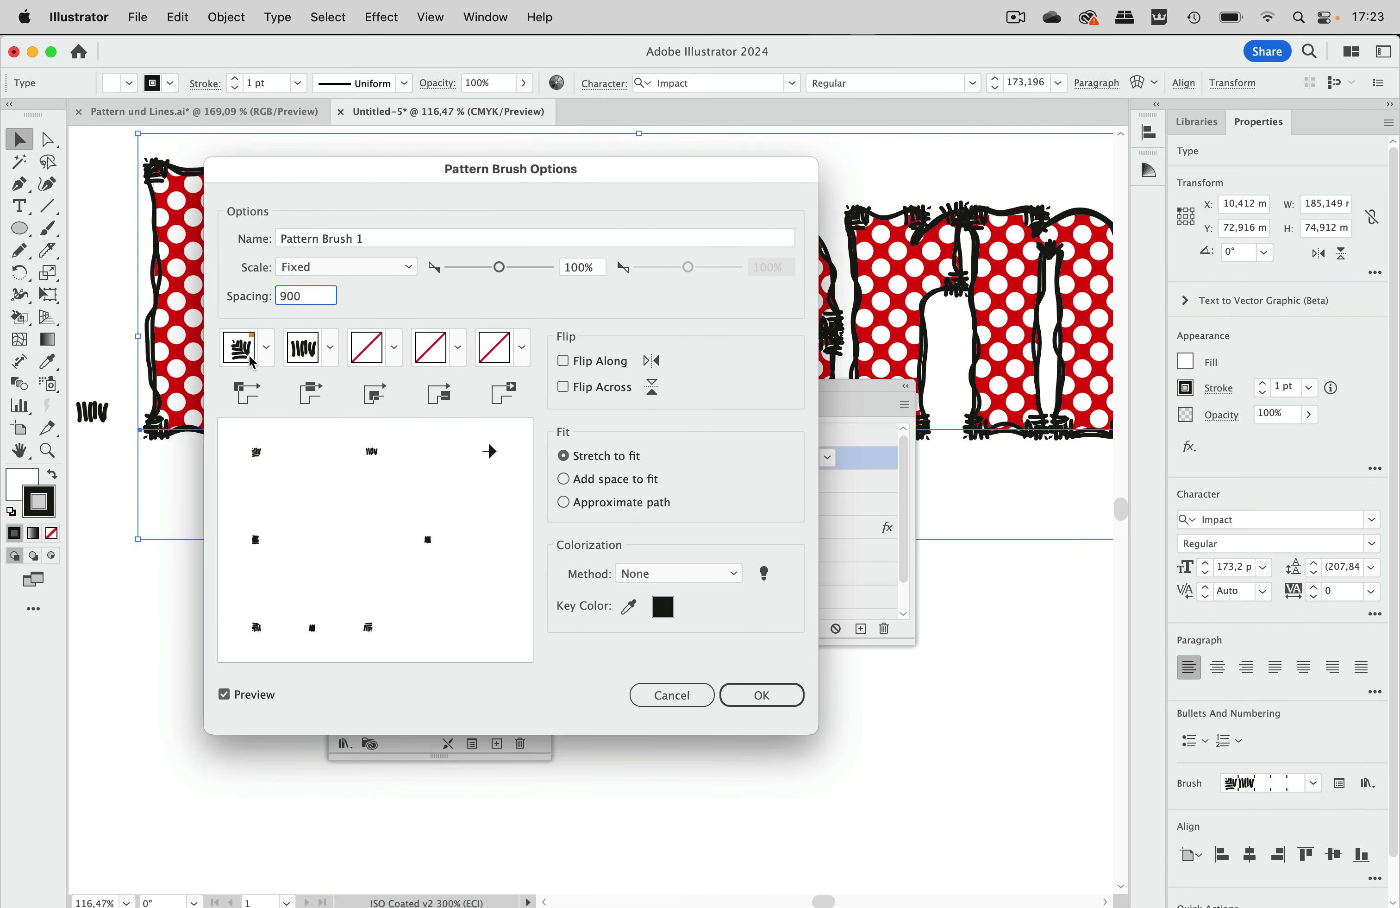
{"action": "left_click", "coordinate": [268, 350]}
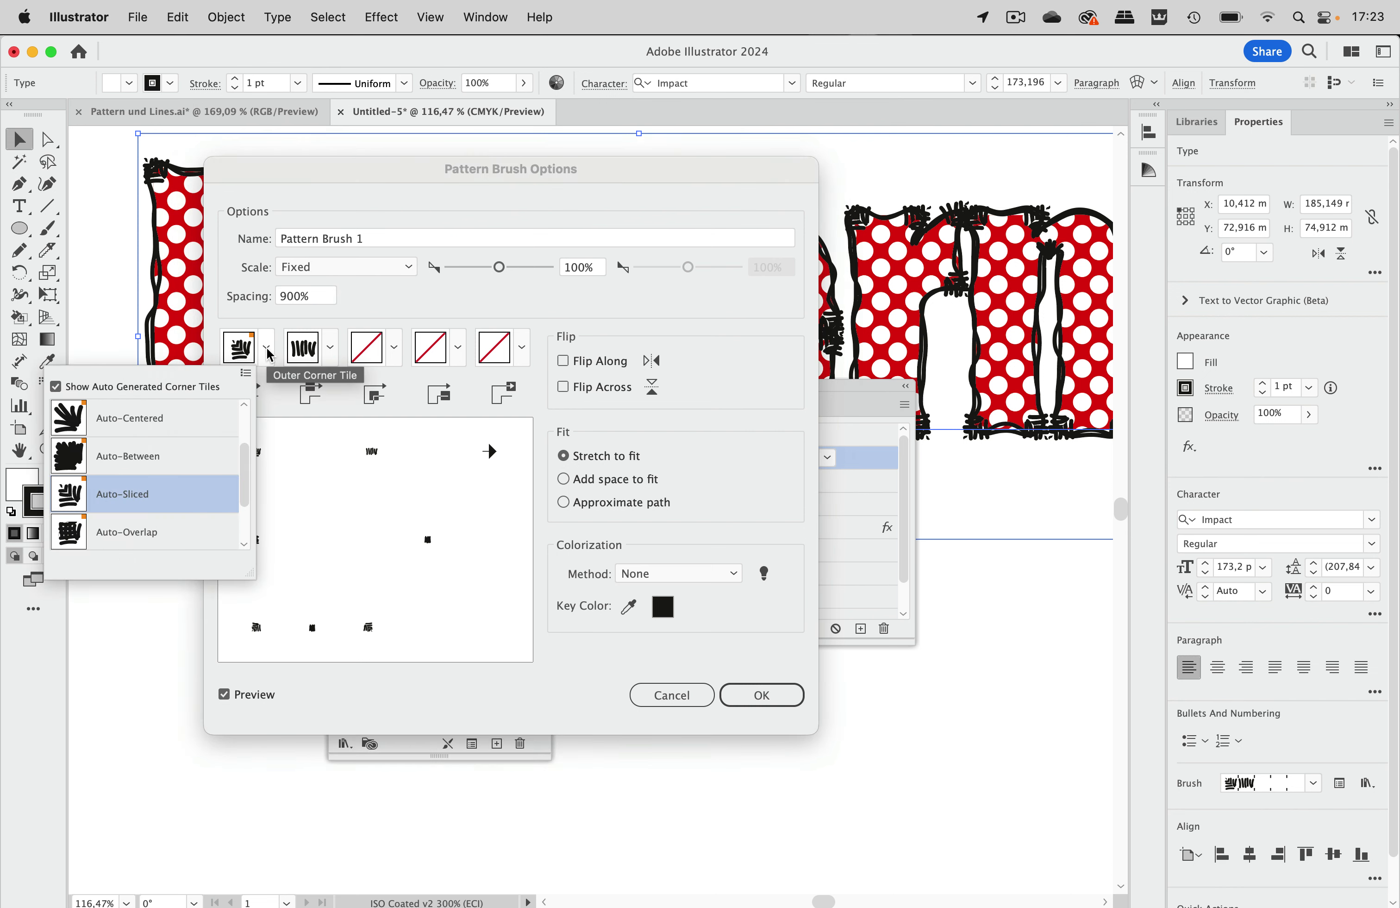
{"action": "left_click", "coordinate": [281, 333]}
{"action": "left_click", "coordinate": [260, 352]}
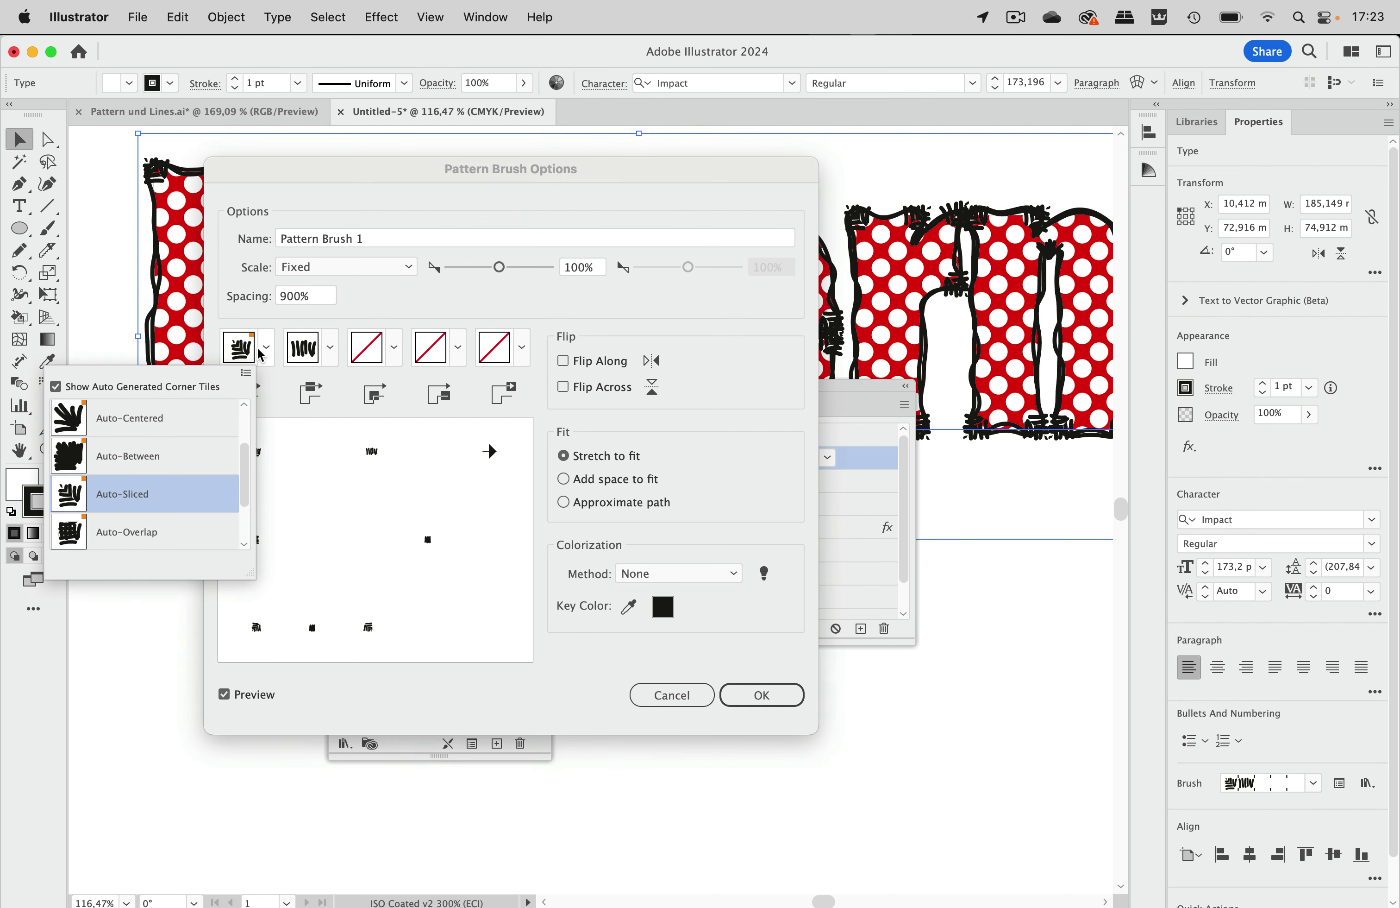
{"action": "scroll", "coordinate": [202, 450], "scroll_direction": "up", "scroll_amount": 2}
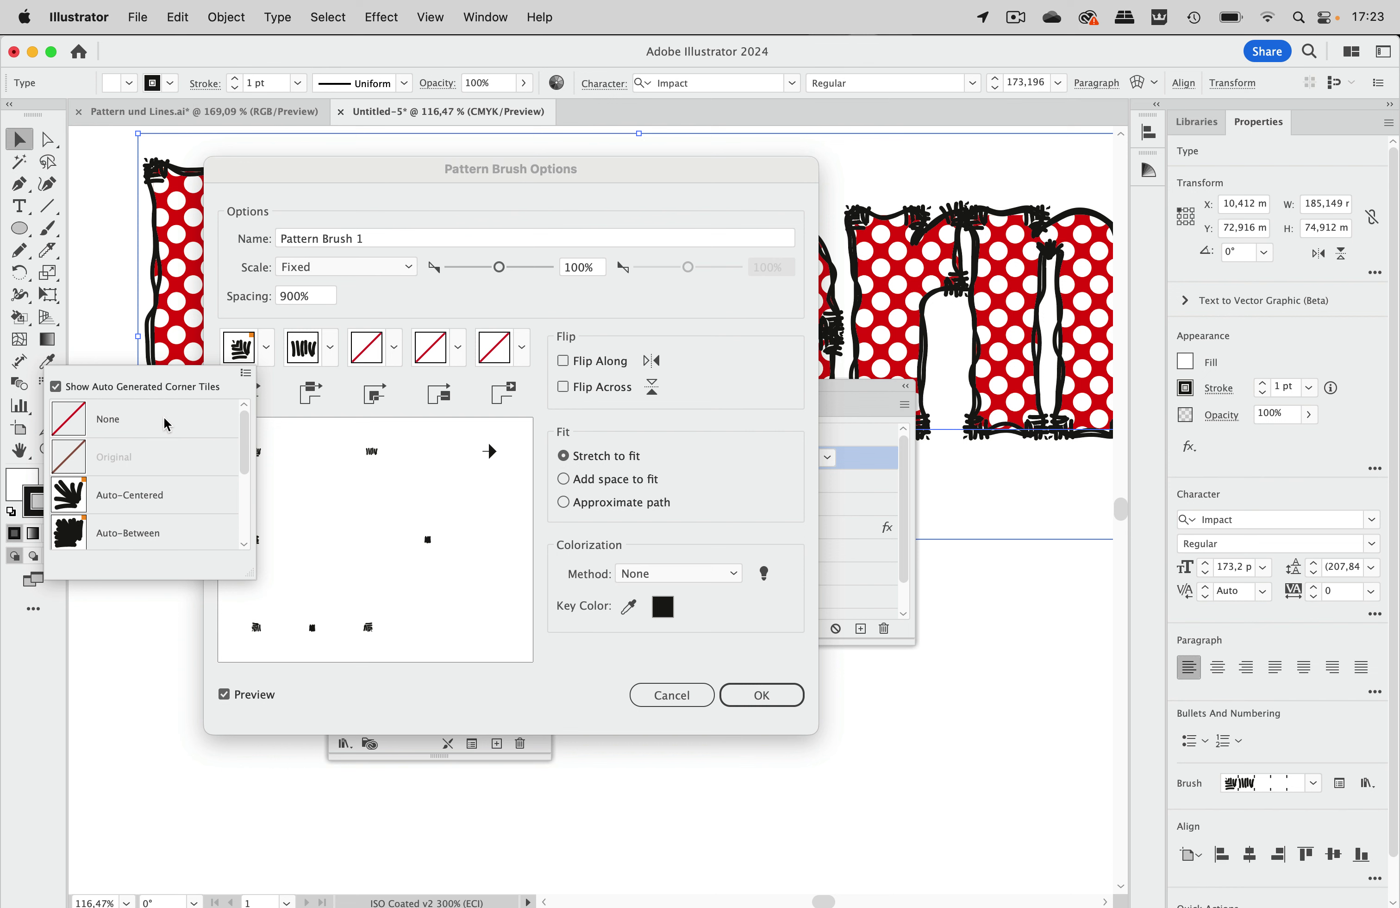
{"action": "left_click", "coordinate": [112, 420]}
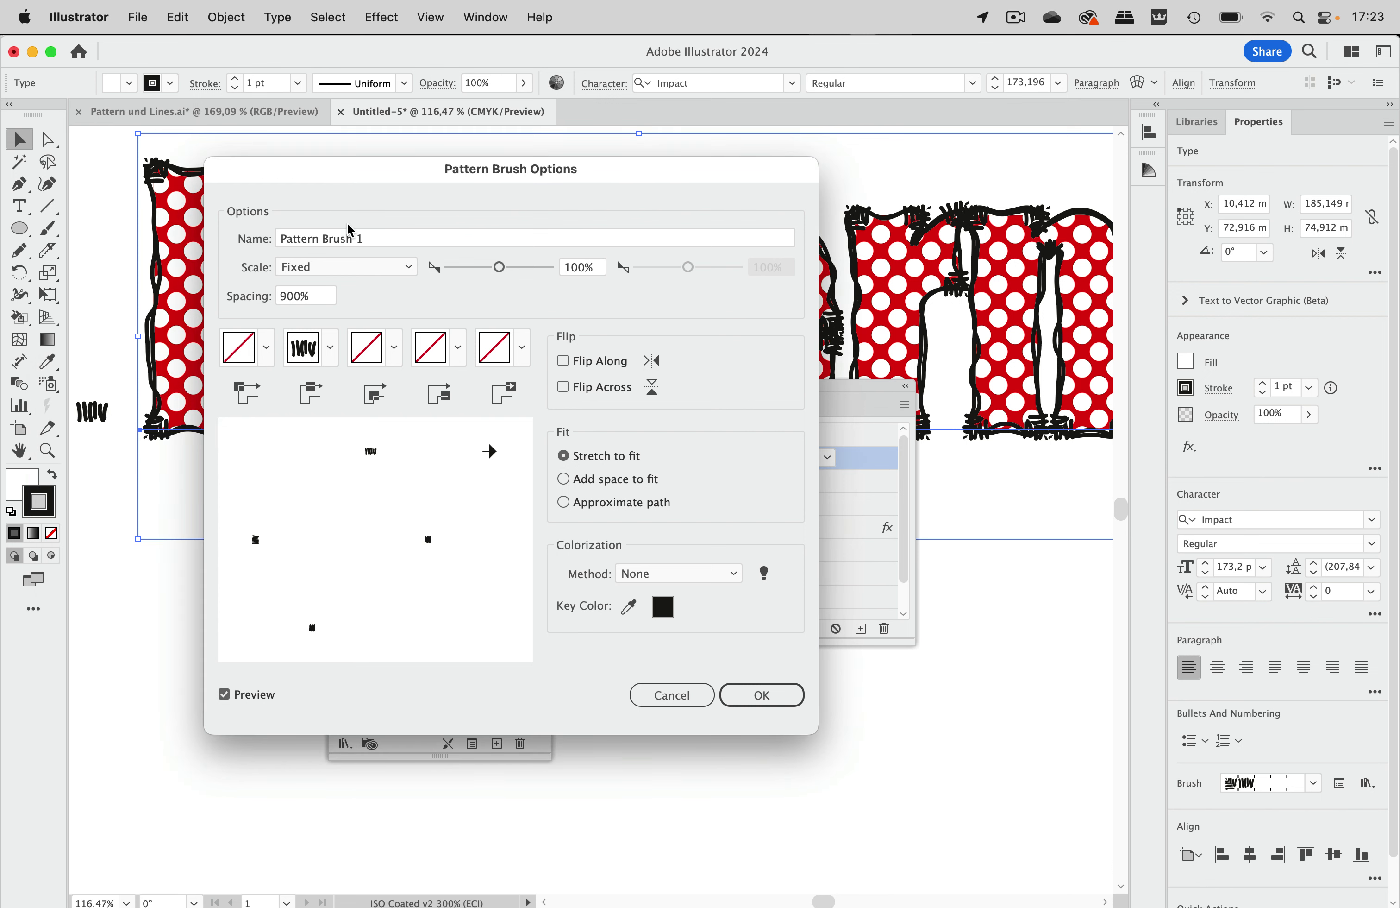
Increase the hand-drawn pattern brush's spacing to 1200% and apply the changed brush options
{"action": "left_click_drag", "start_coordinate": [406, 169], "coordinate": [788, 168]}
{"action": "left_click", "coordinate": [767, 351]}
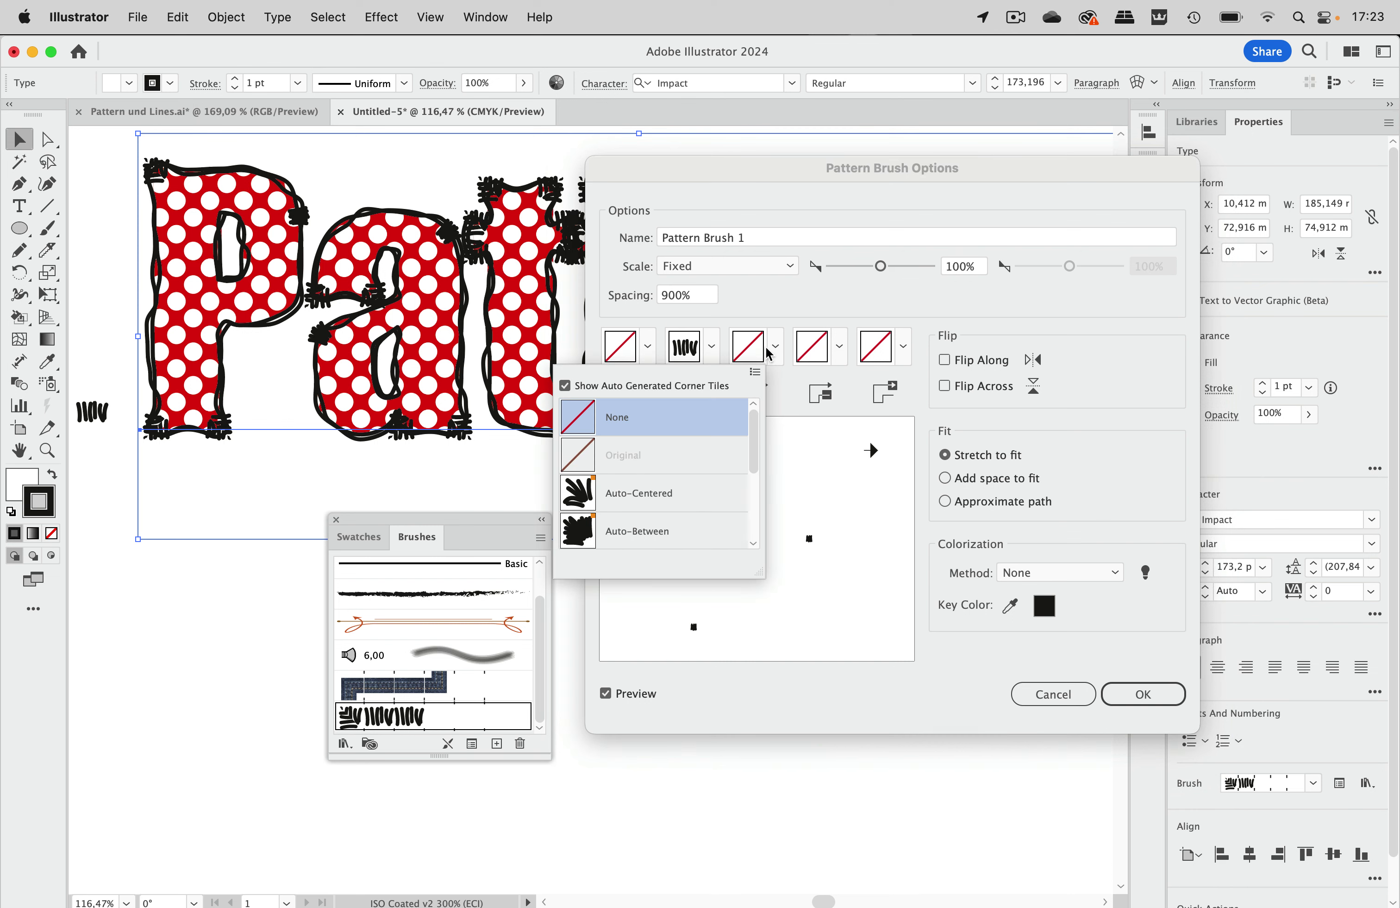
{"action": "left_click", "coordinate": [744, 311]}
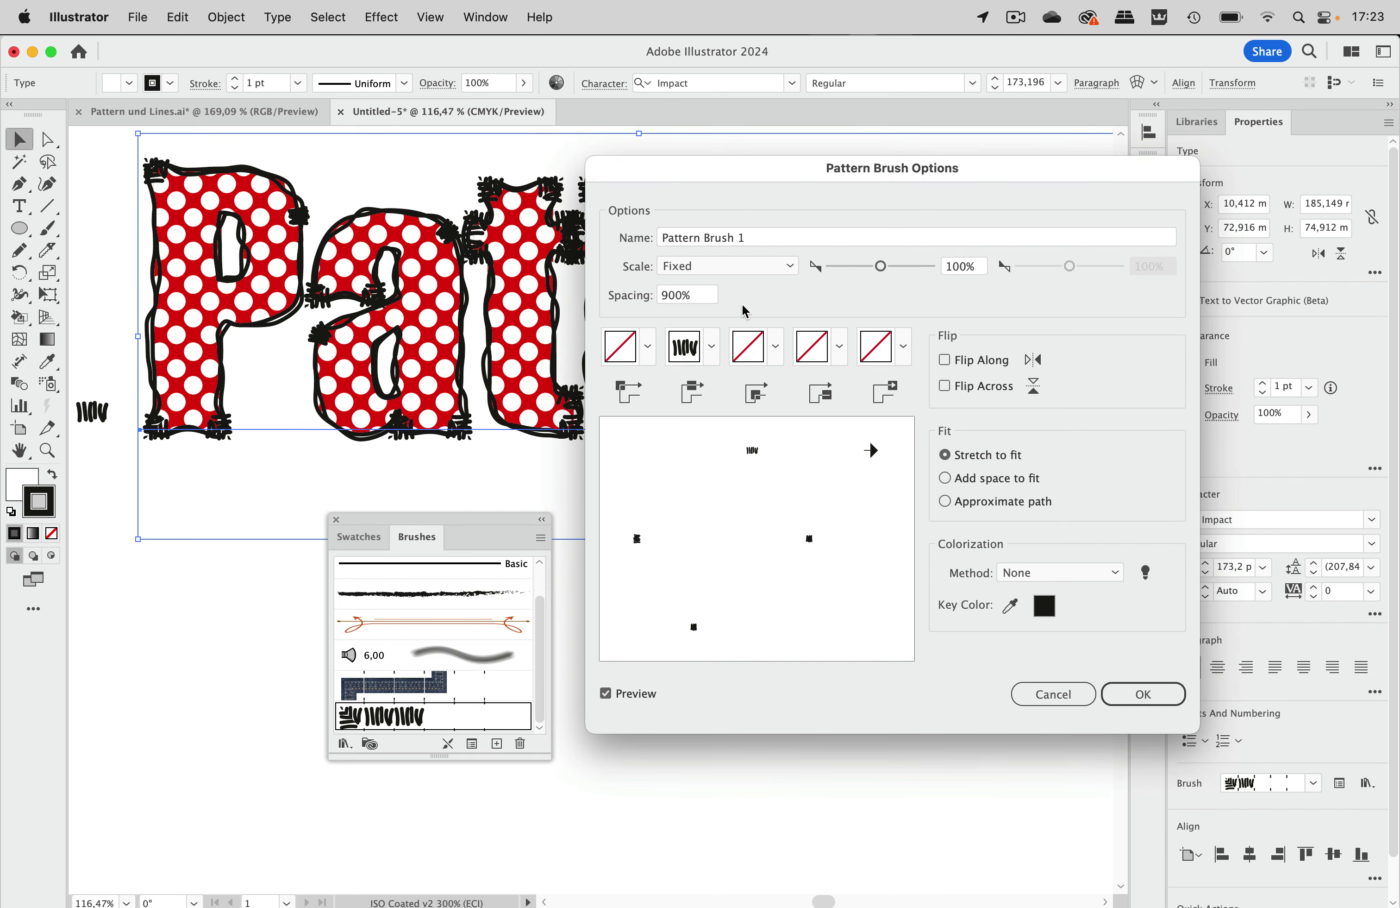
{"action": "double_click", "coordinate": [654, 294]}
{"action": "type", "text": "1200"}
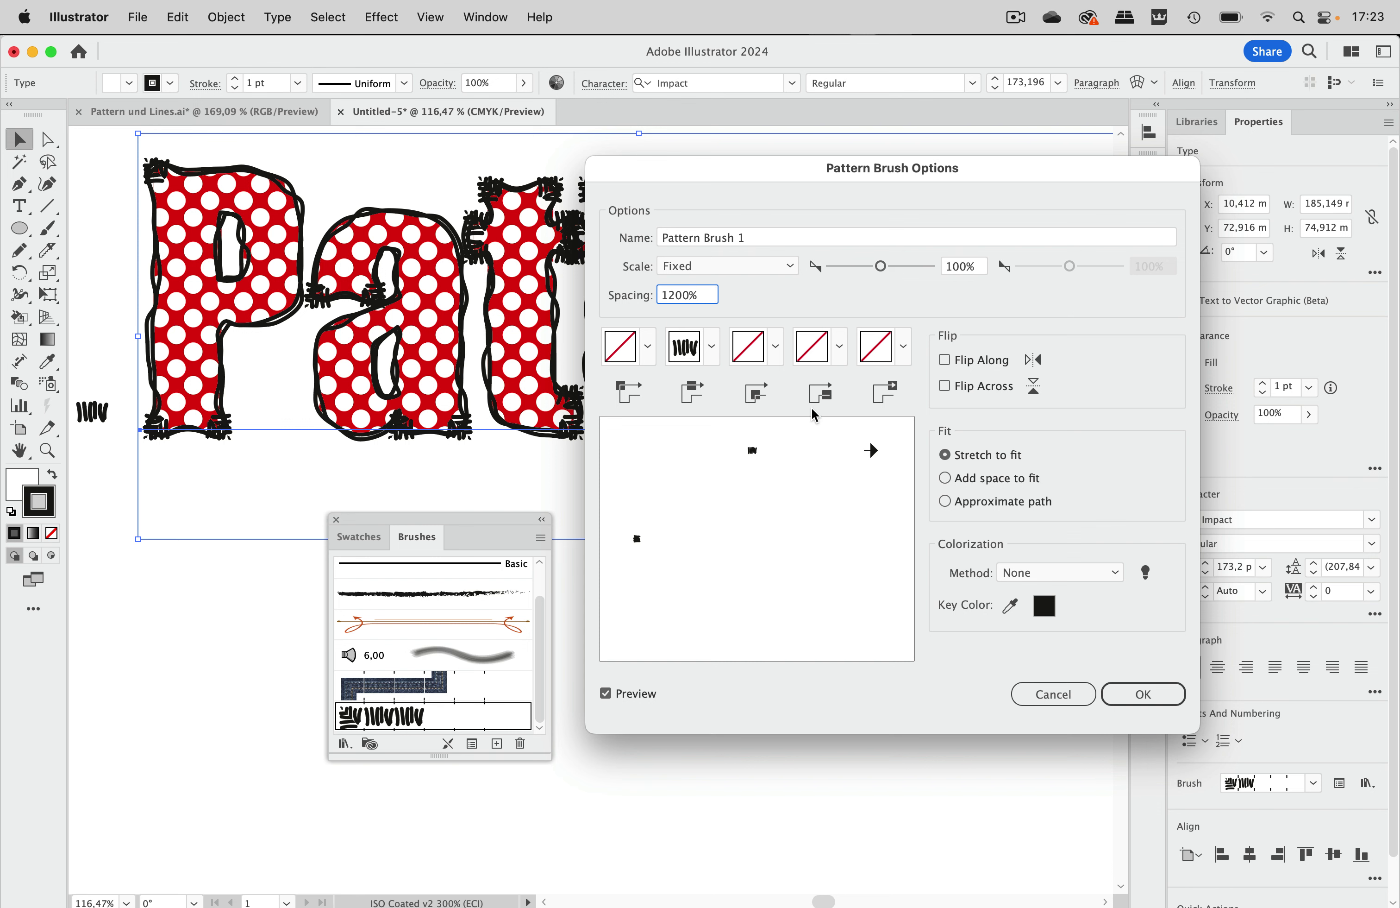
{"action": "left_click", "coordinate": [1127, 694]}
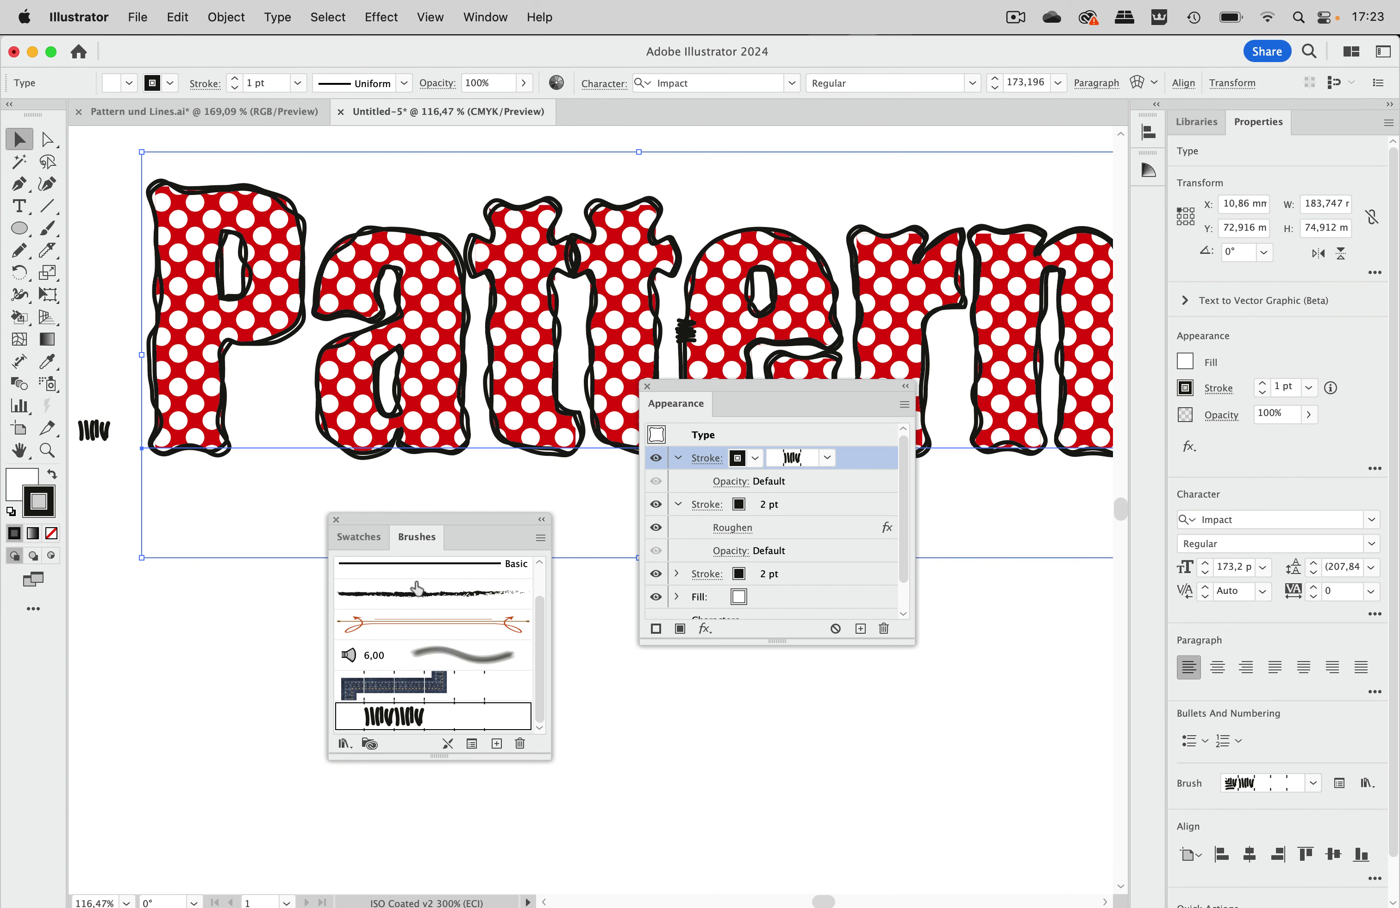
Reopen the hand-drawn brush's options, set its spacing to 800% and apply the change to the existing strokes
{"action": "double_click", "coordinate": [437, 720]}
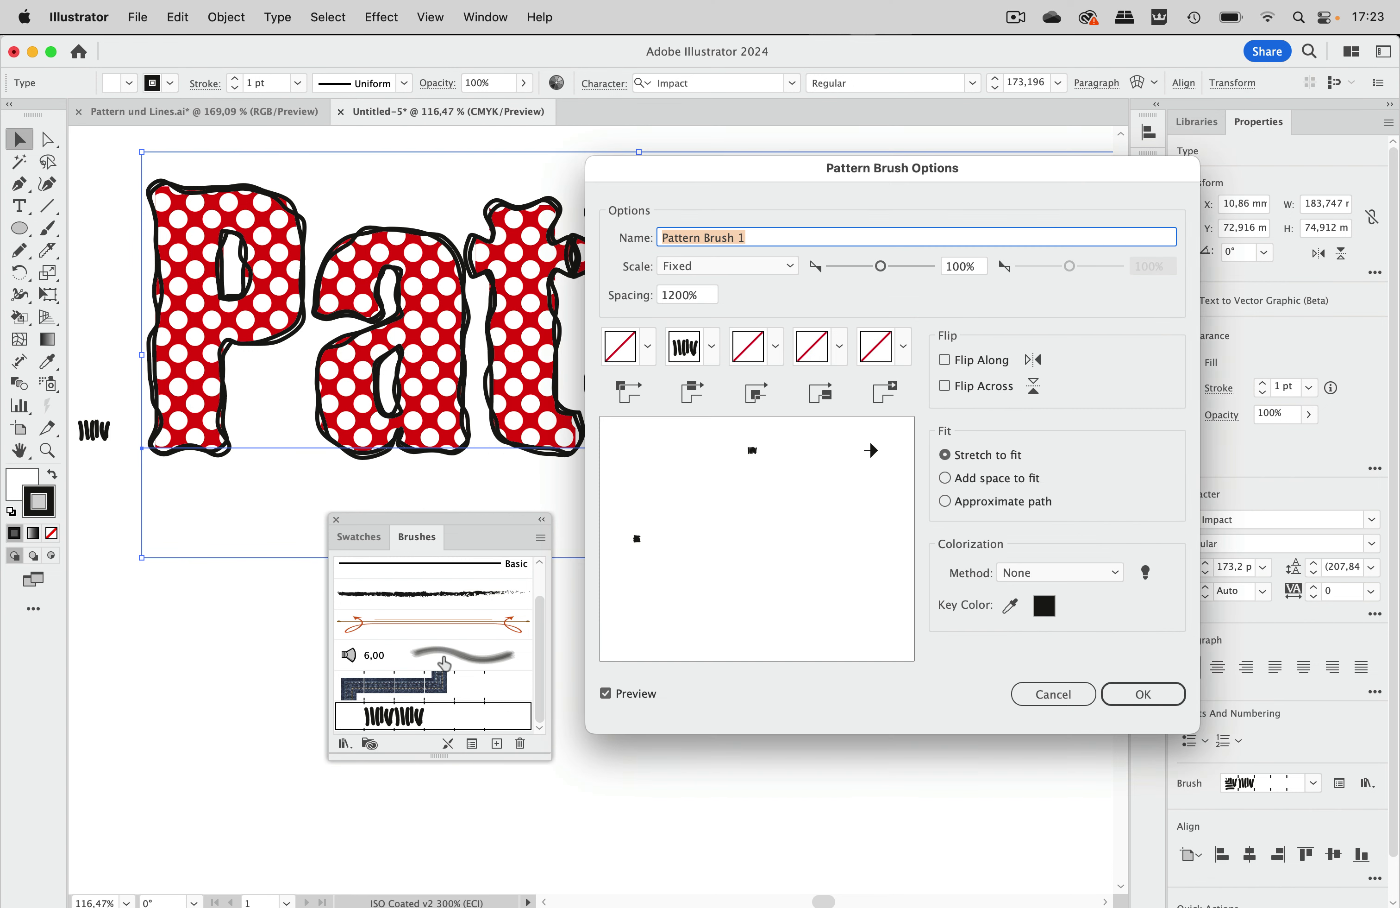
{"action": "left_click_drag", "start_coordinate": [695, 302], "coordinate": [604, 296]}
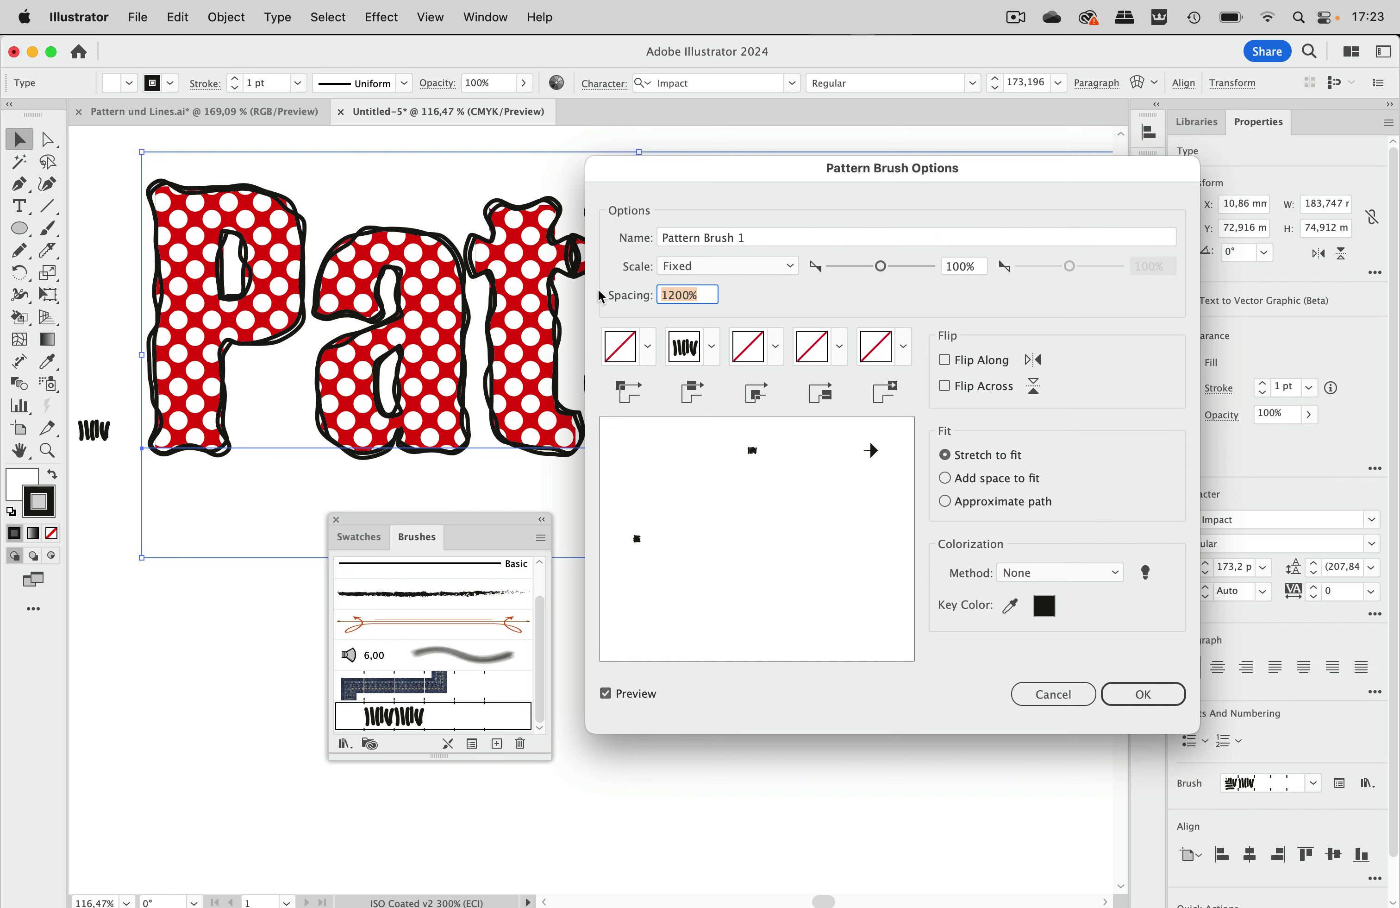
{"action": "type", "text": "800"}
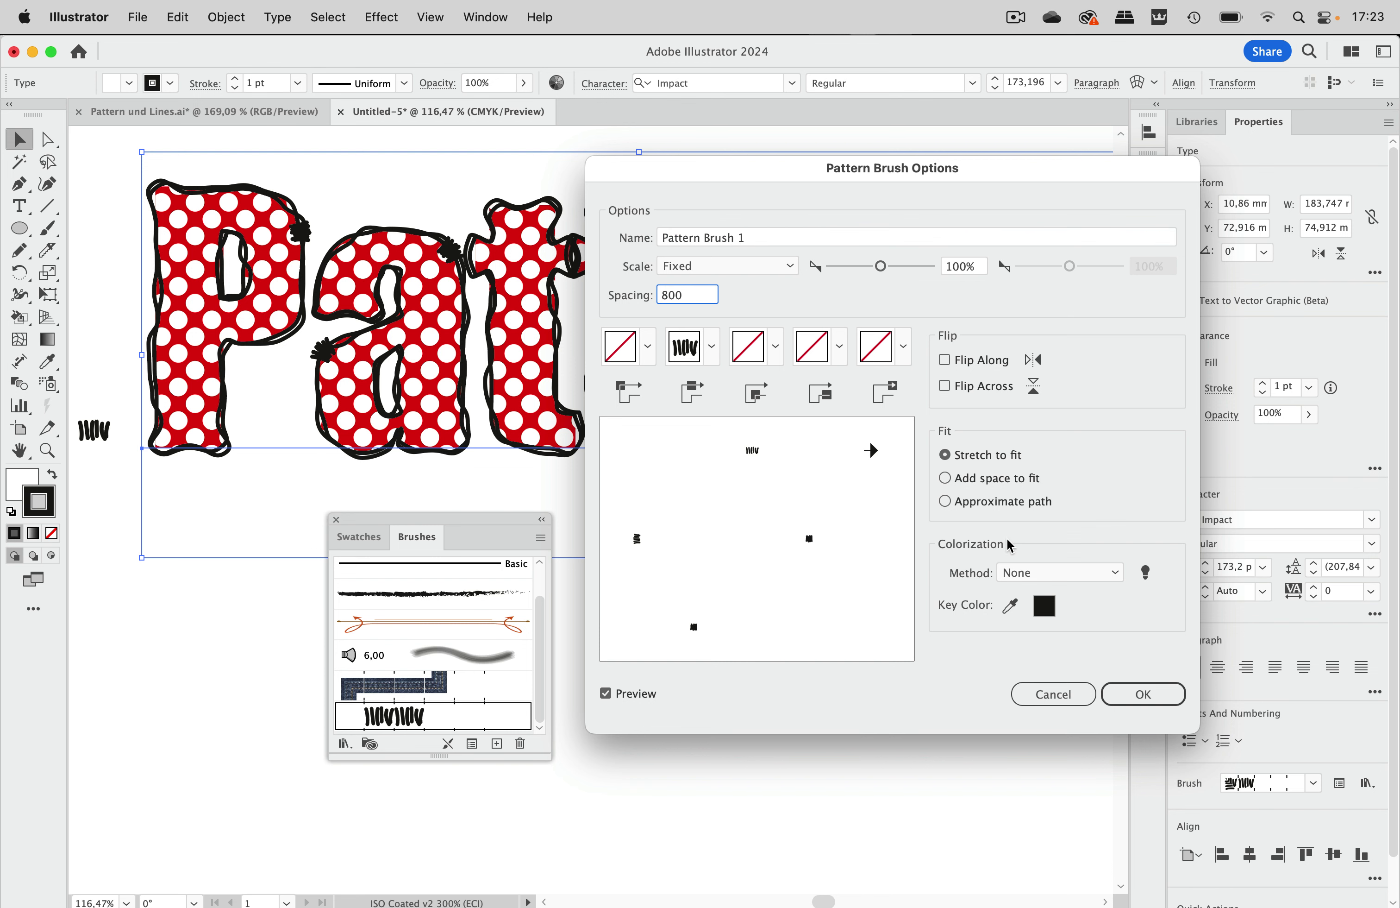
{"action": "left_click", "coordinate": [1134, 690]}
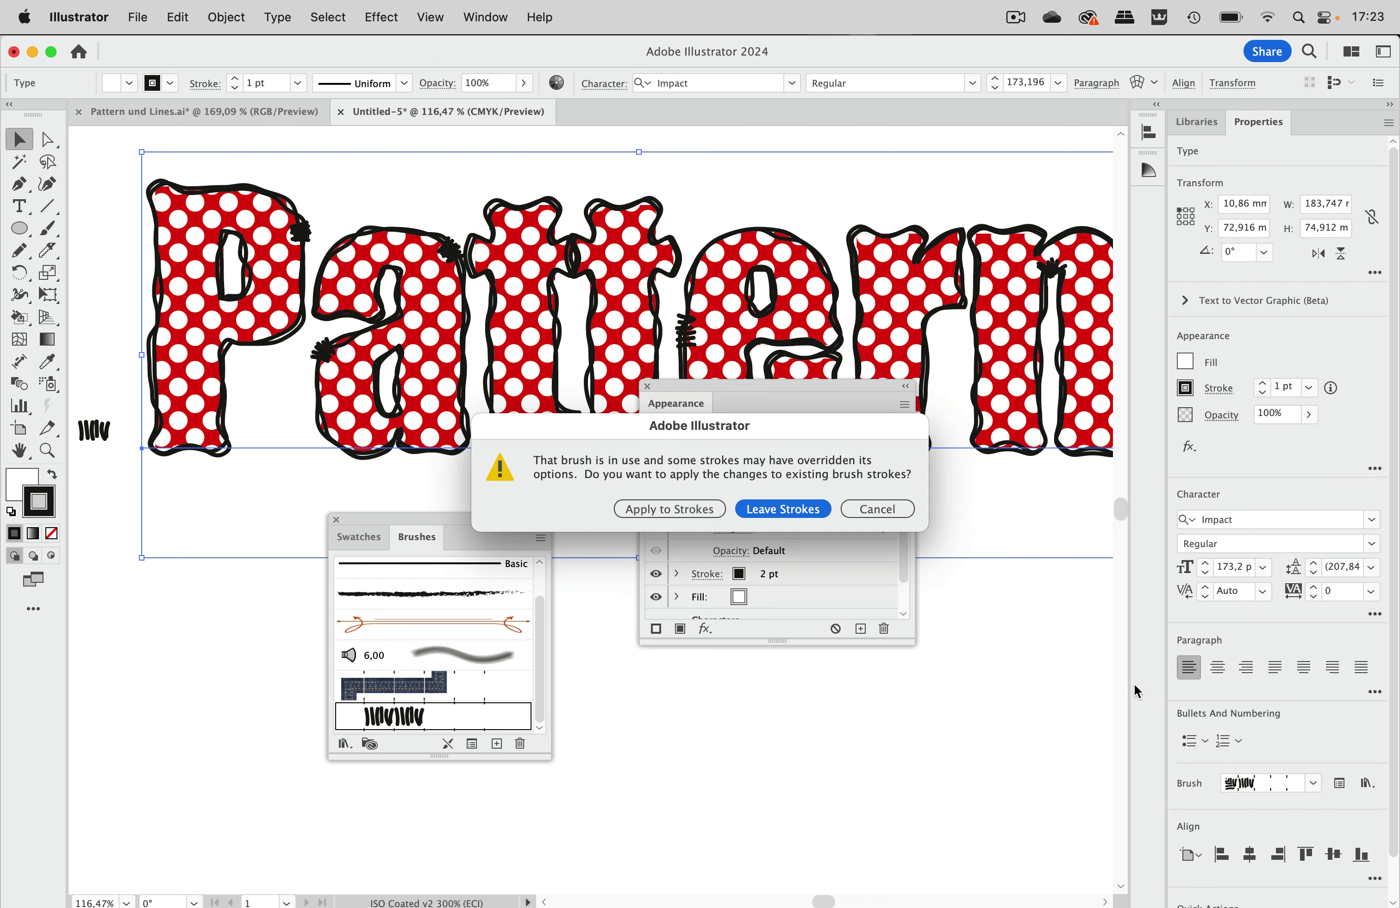
{"action": "left_click", "coordinate": [669, 508]}
Examine the distribution of the hand-drawn line strokes along the outlines of the "Pattern" text
{"action": "scroll", "coordinate": [502, 348], "scroll_direction": "down", "scroll_amount": 4}
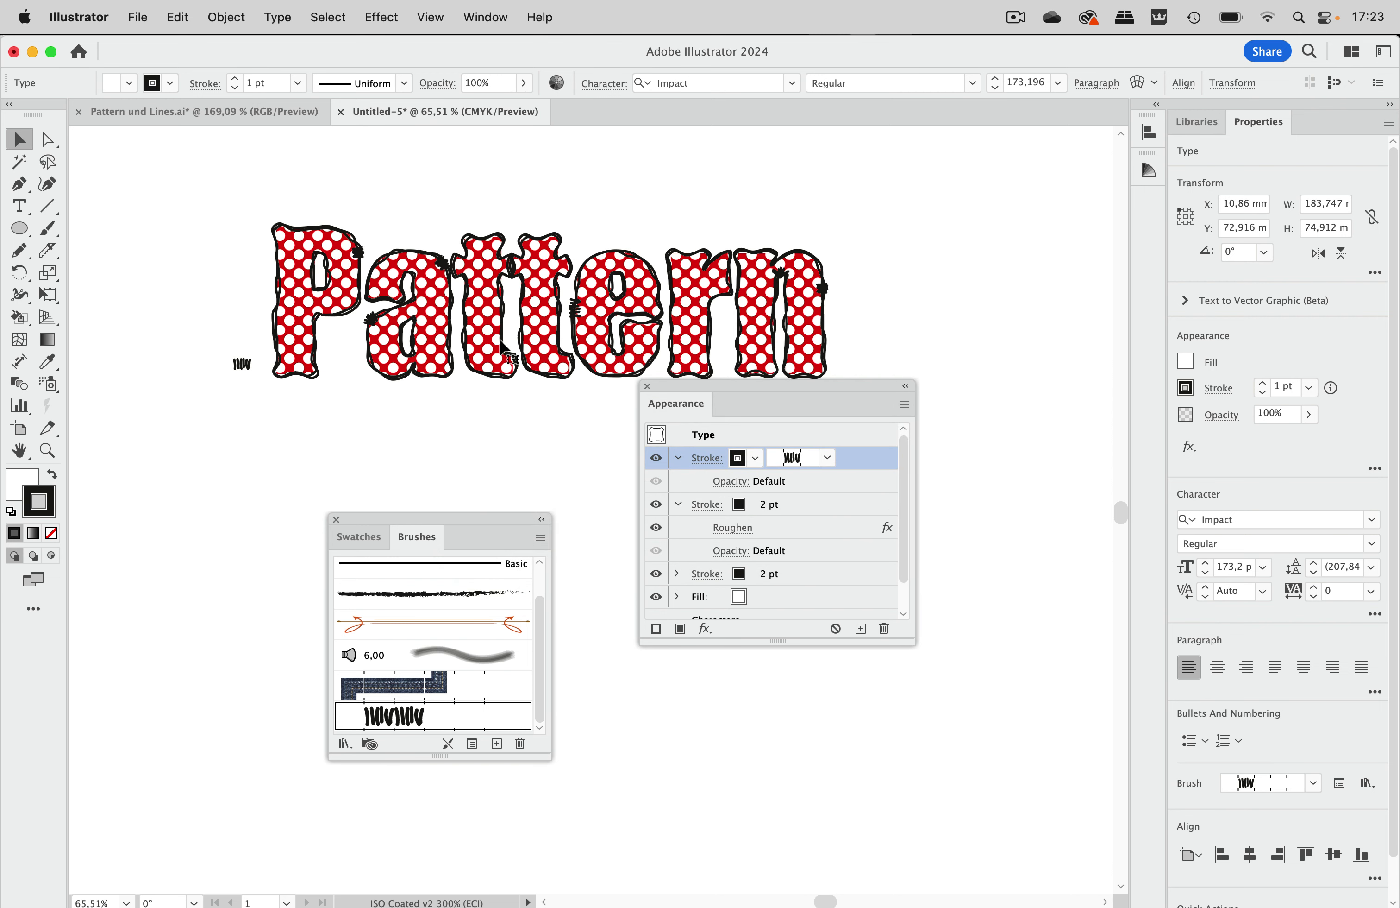
{"action": "scroll", "coordinate": [500, 339], "scroll_direction": "right", "scroll_amount": 3}
{"action": "scroll", "coordinate": [500, 340], "scroll_direction": "down", "scroll_amount": 1}
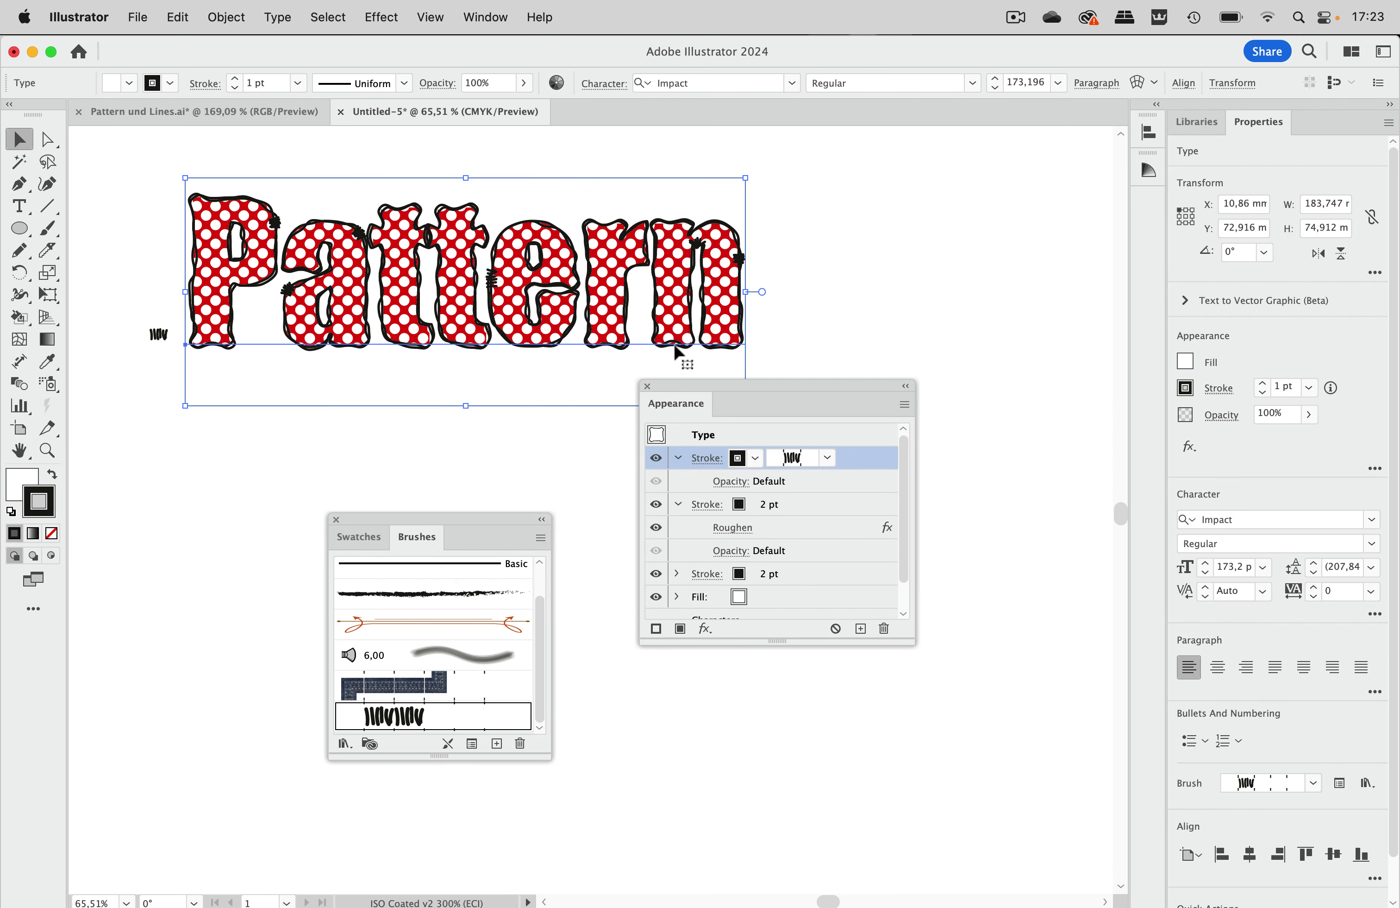
{"action": "scroll", "coordinate": [363, 325], "scroll_direction": "up", "scroll_amount": 3}
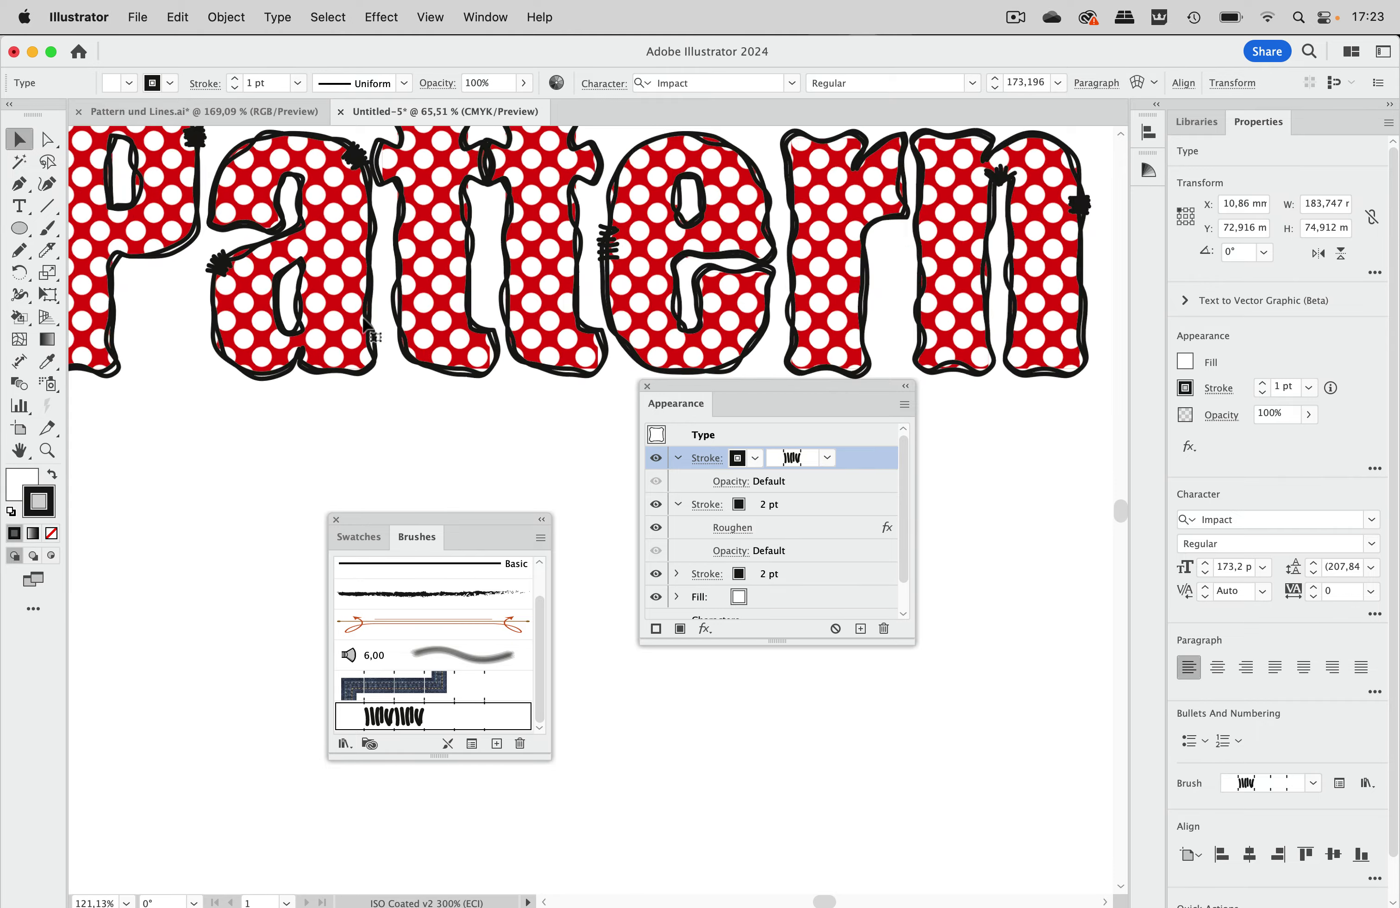
{"action": "scroll", "coordinate": [363, 322], "scroll_direction": "up", "scroll_amount": 2}
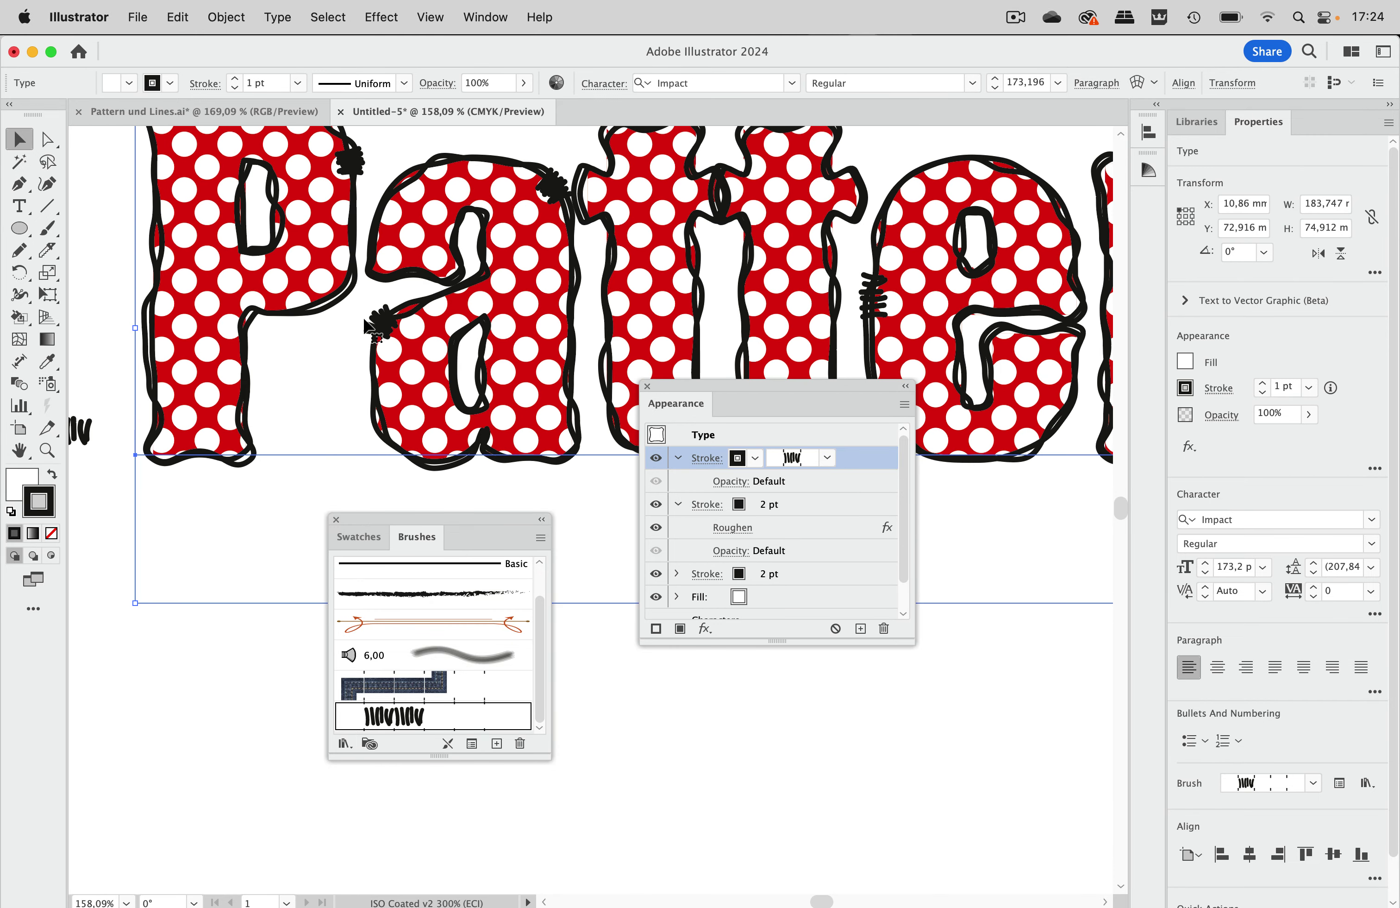
{"action": "scroll", "coordinate": [474, 392], "scroll_direction": "up", "scroll_amount": 3}
{"action": "scroll", "coordinate": [475, 391], "scroll_direction": "left", "scroll_amount": 1}
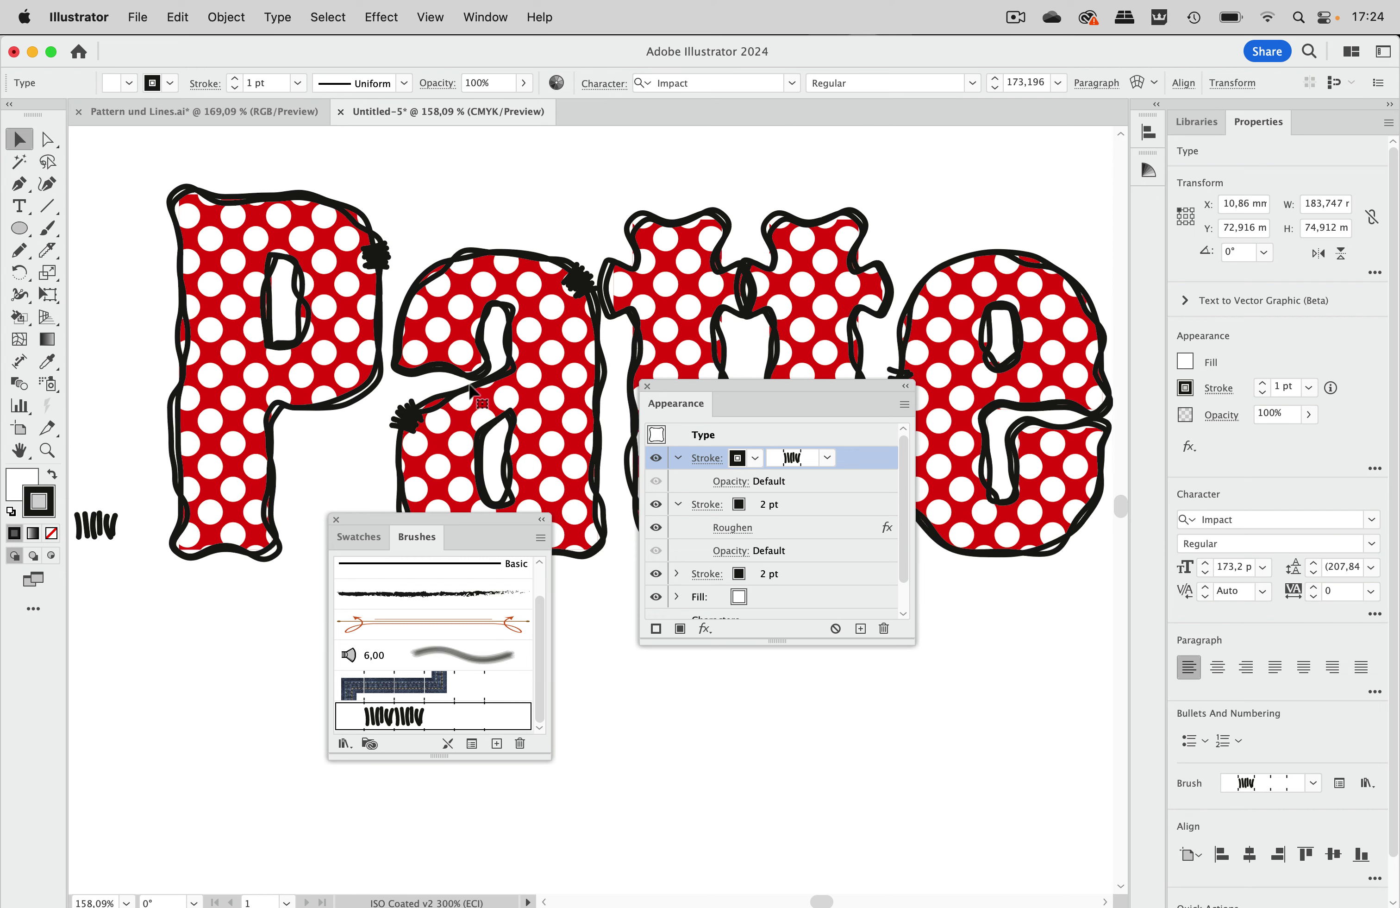